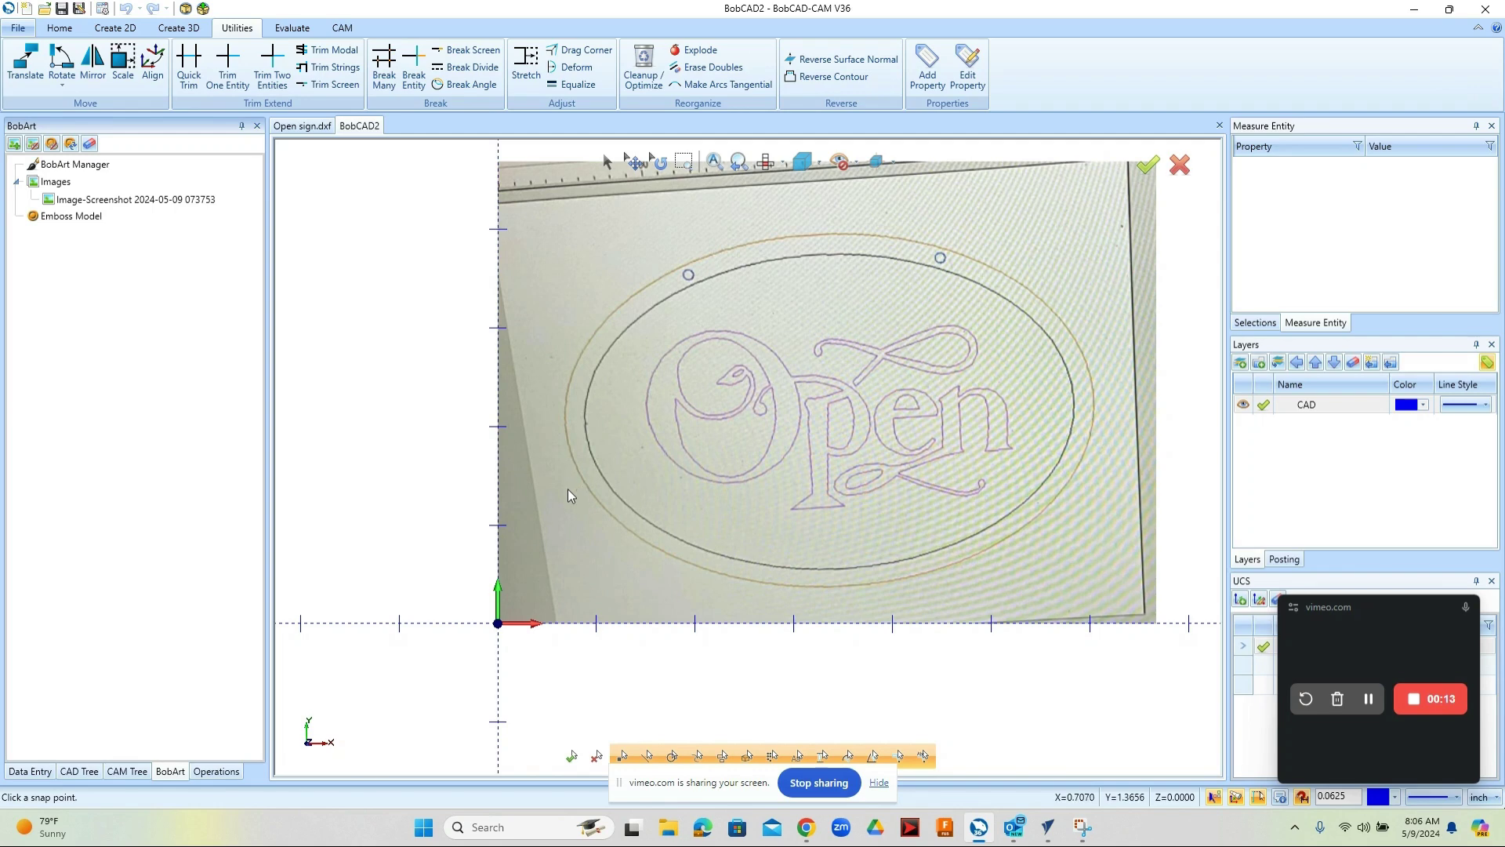
# - Move the reference image's origin to about X -0.183, Y -0.2975 and resize it to about 6.54 by 4.59 inches, keeping its aspect ratio
pyautogui.scroll(-2, 566, 492)
pyautogui.scroll(2, 695, 502)
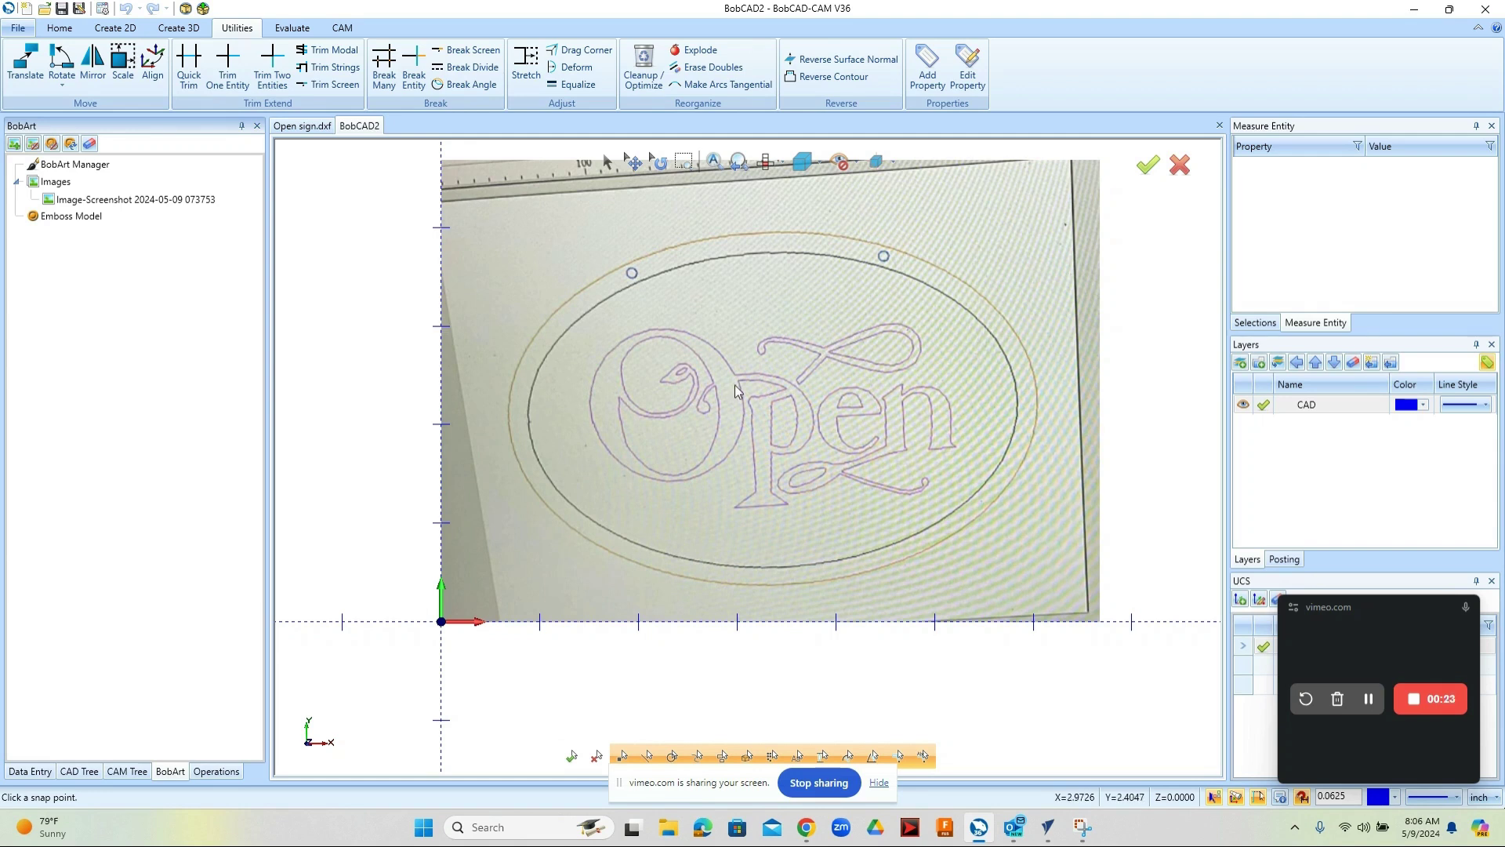
pyautogui.scroll(-2, 801, 458)
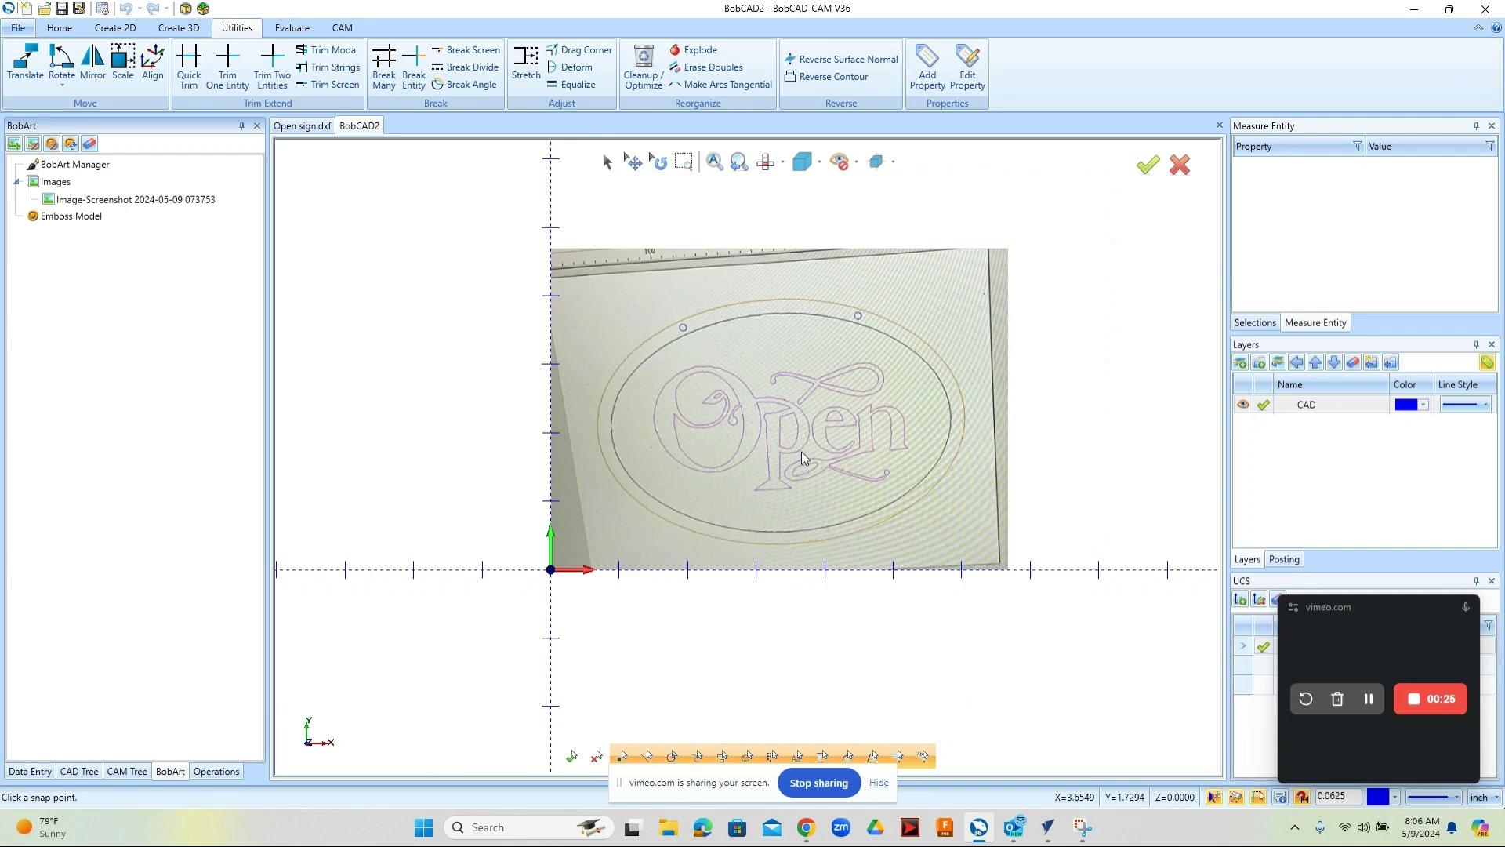
pyautogui.rightClick(169, 201)
pyautogui.click(196, 209)
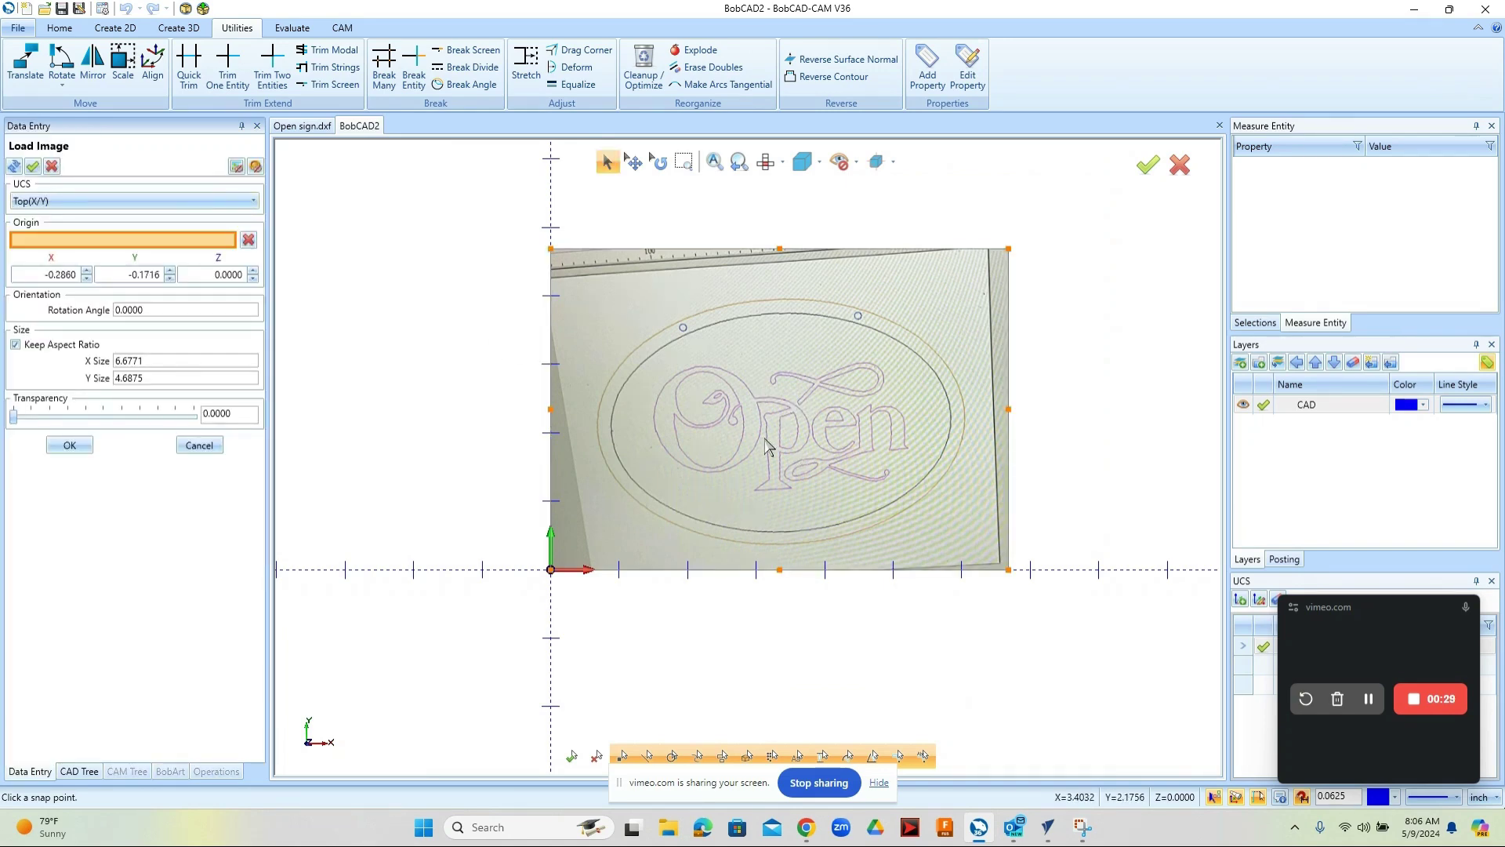
pyautogui.click(609, 537)
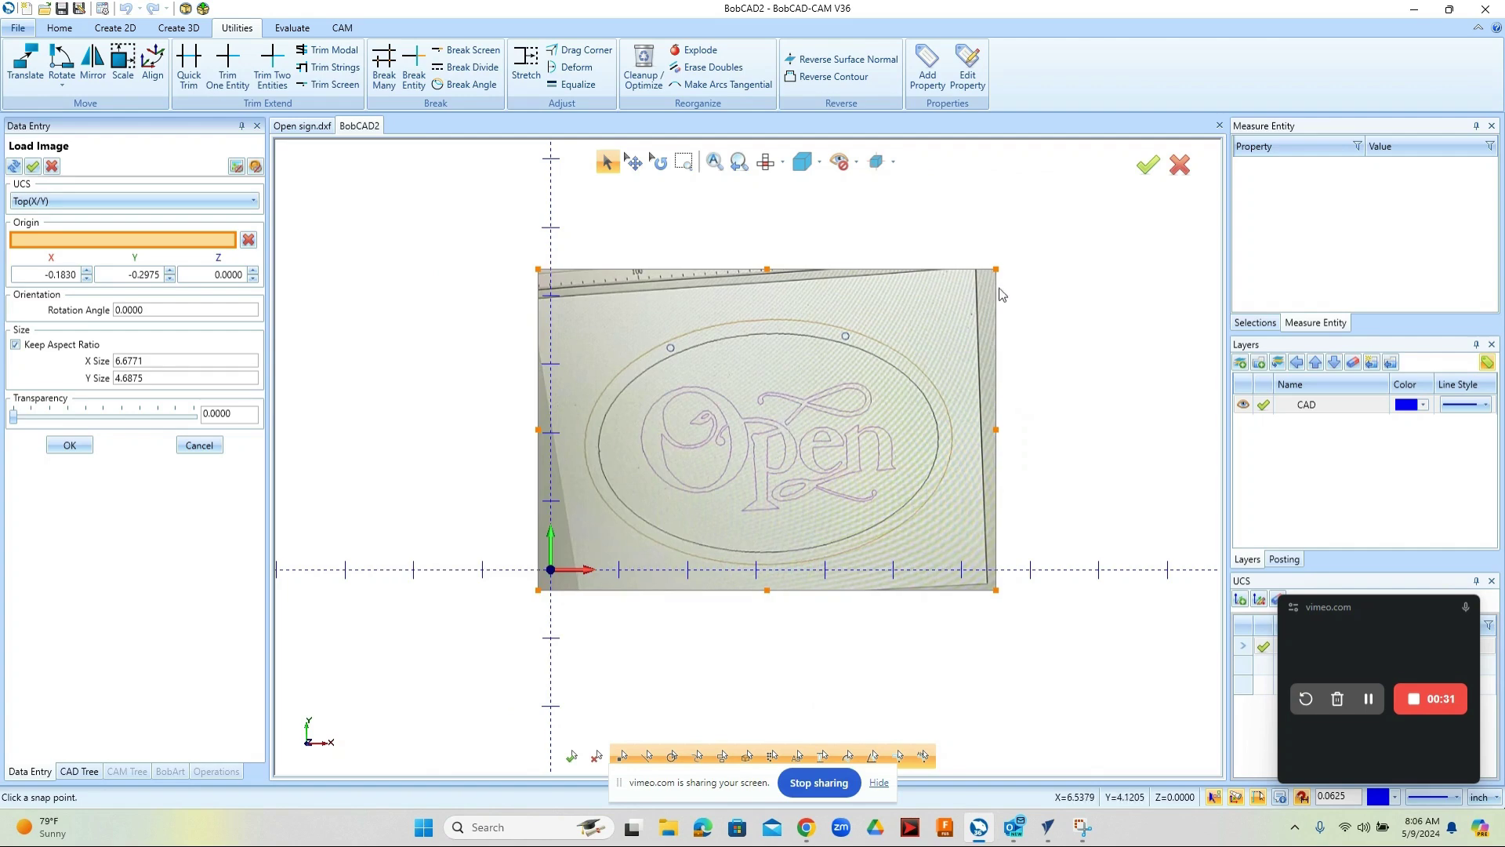
pyautogui.moveTo(1001, 267)
pyautogui.mouseDown()
pyautogui.moveTo(1067, 227)
pyautogui.moveTo(986, 276)
pyautogui.mouseUp()
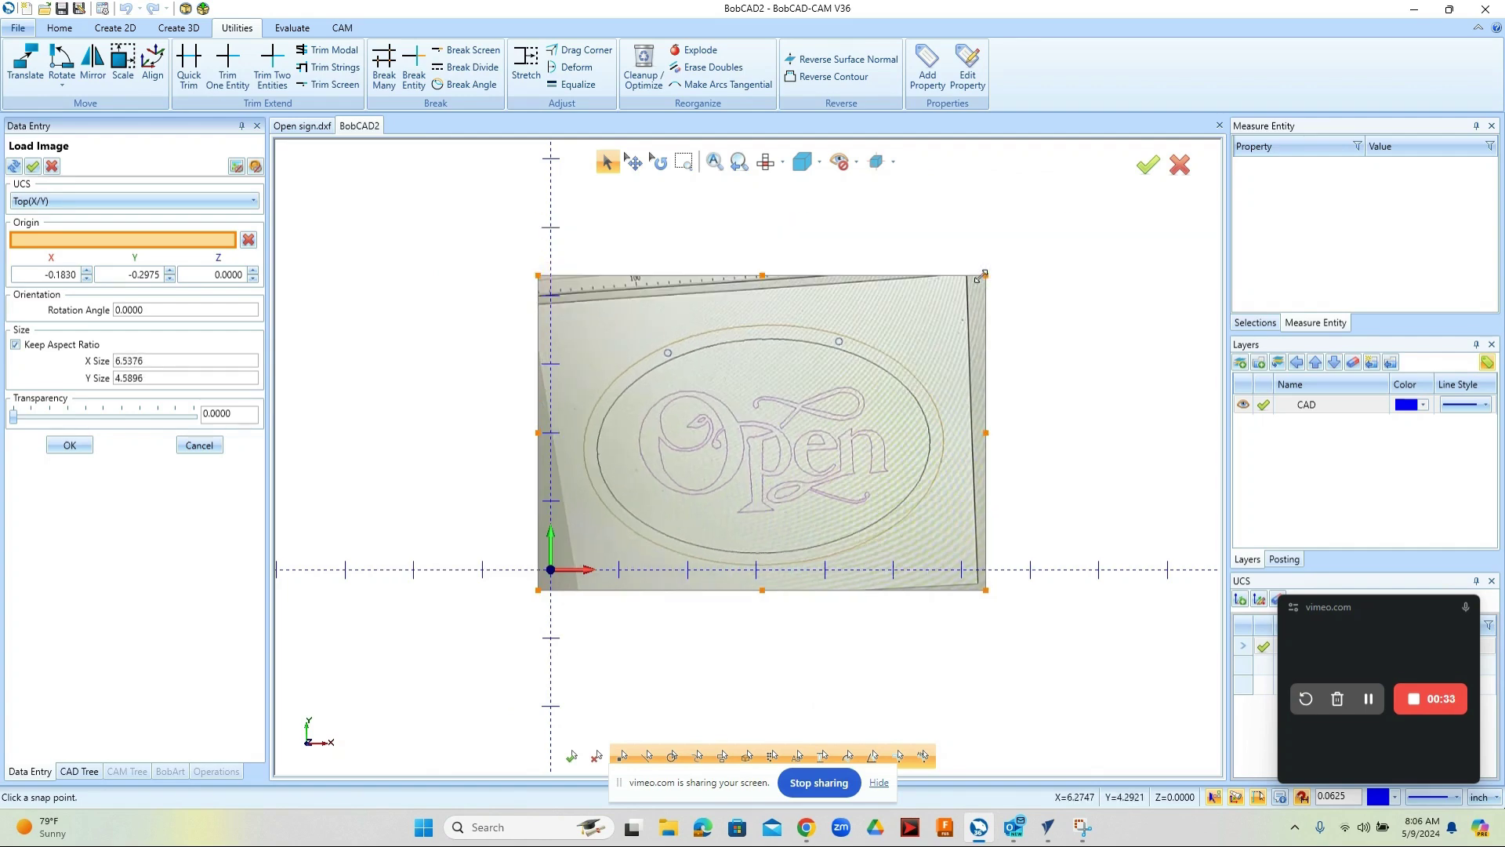
pyautogui.click(70, 444)
pyautogui.scroll(2, 715, 470)
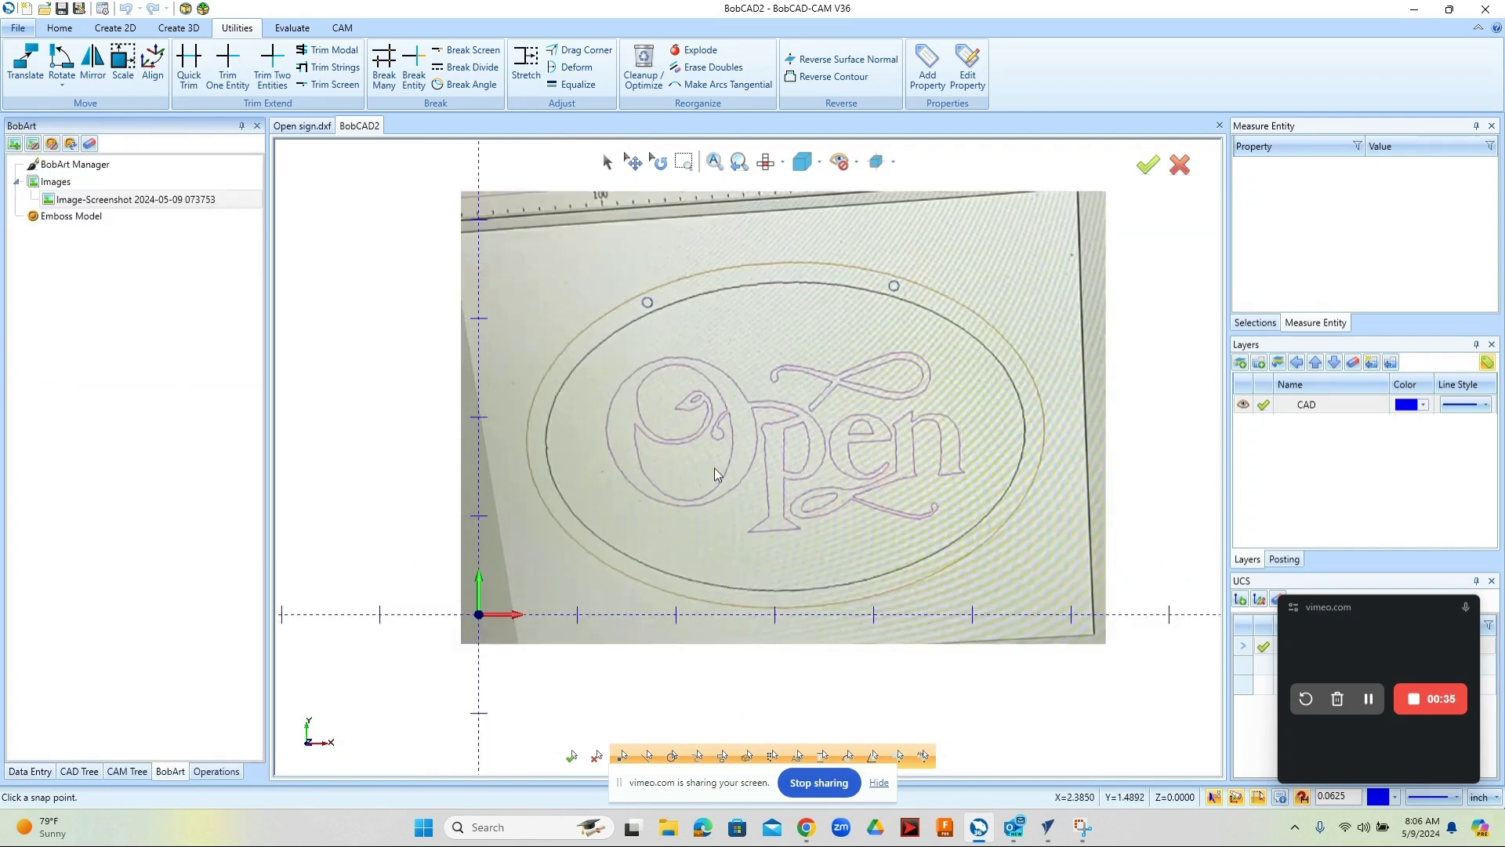
# - Try placing an ellipse with major axis 3 and minor axis 2 at X 3, Y 1.875 on the image, and undo it
pyautogui.click(116, 27)
pyautogui.click(245, 50)
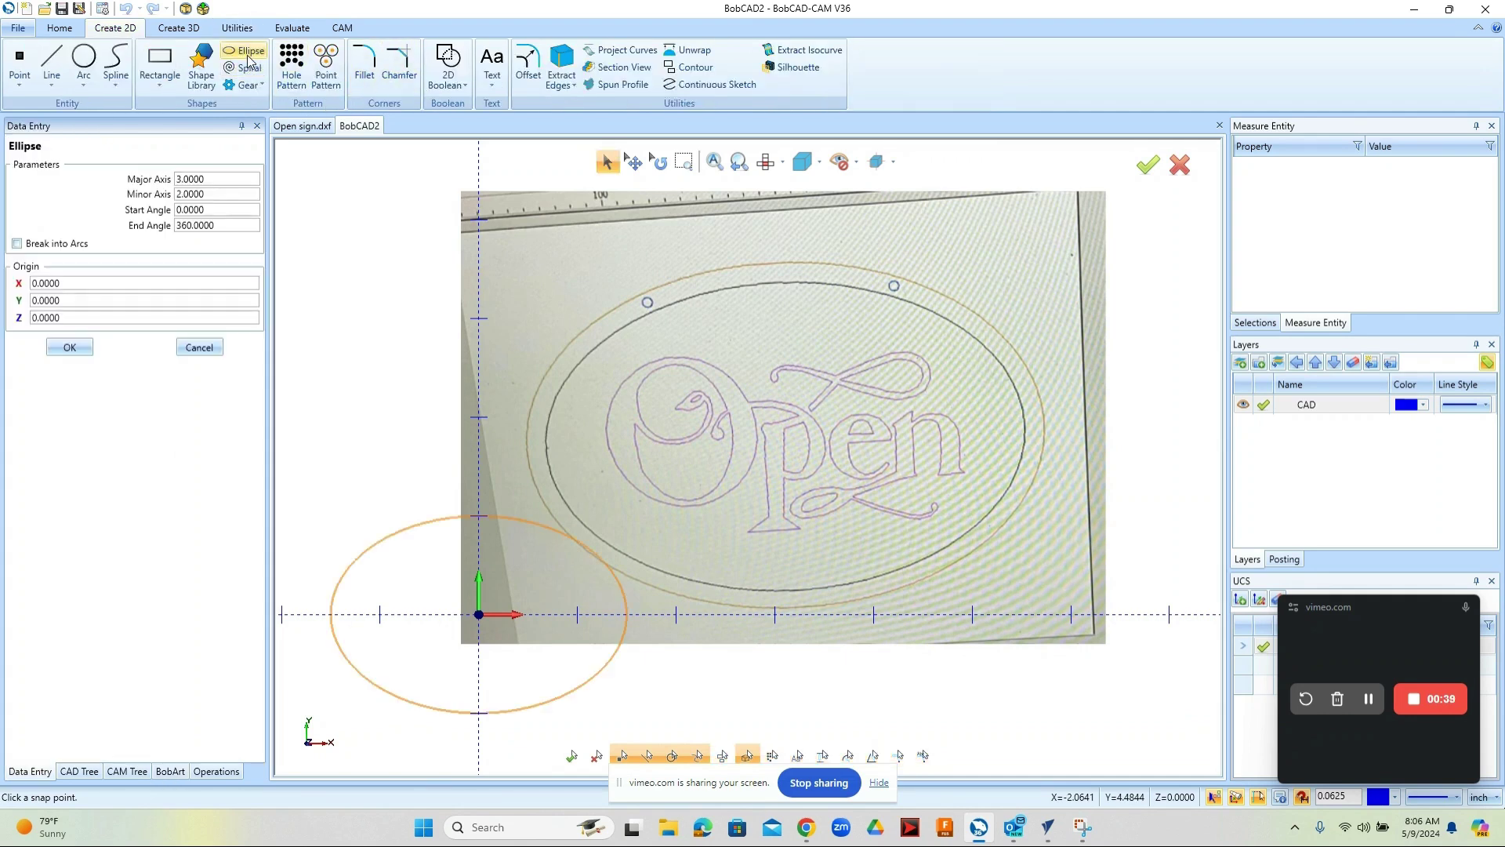
pyautogui.click(775, 430)
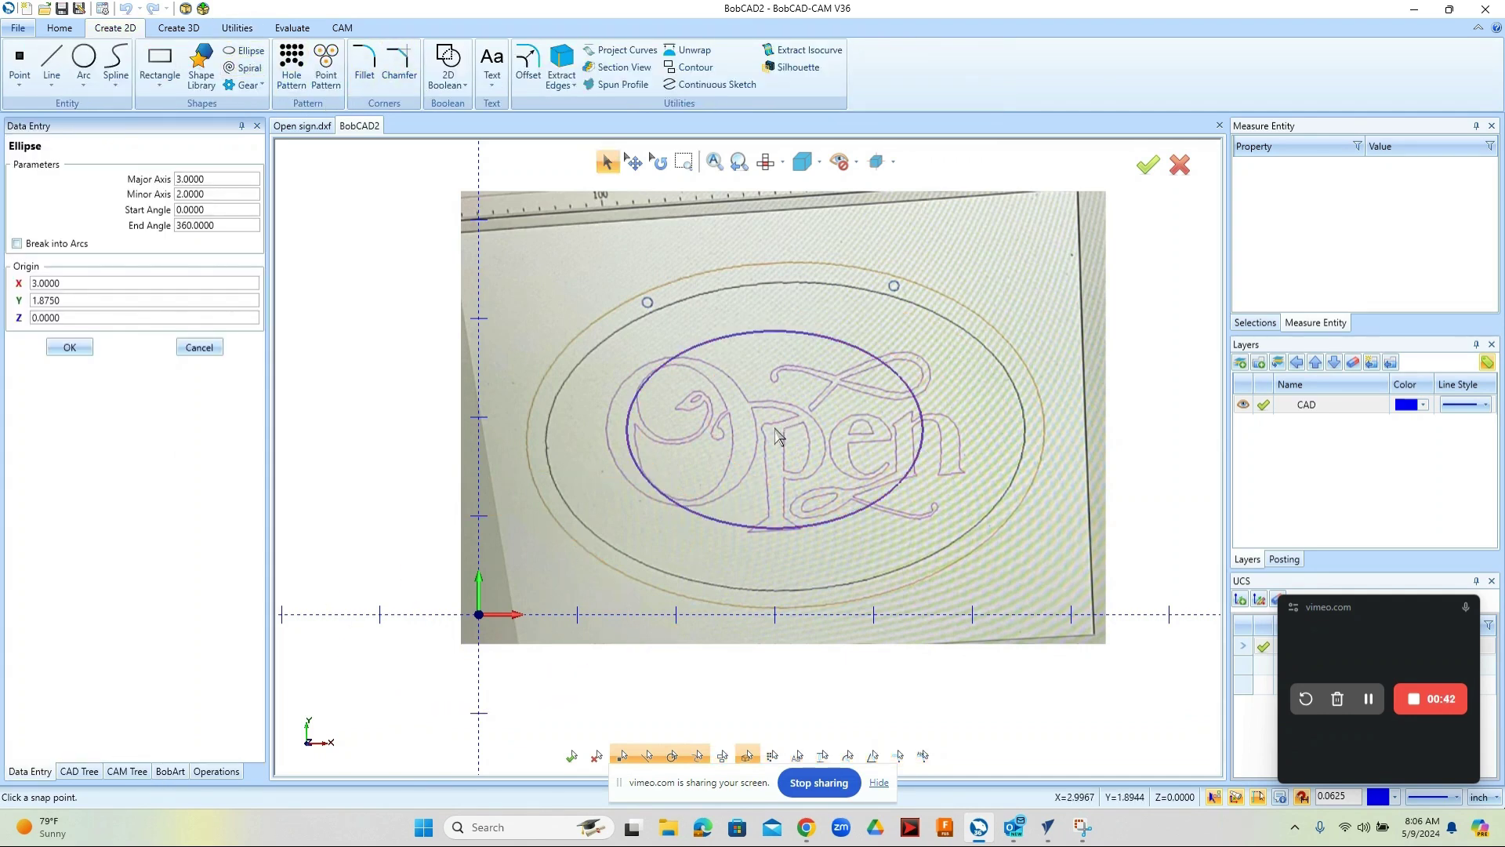
pyautogui.click(200, 346)
pyautogui.hotkey('ctrl', 'z')
# - Trace the inner swirl of the letter O on the image with a Spline Fit curve, starting from the curl's inner tip
pyautogui.scroll(2, 729, 458)
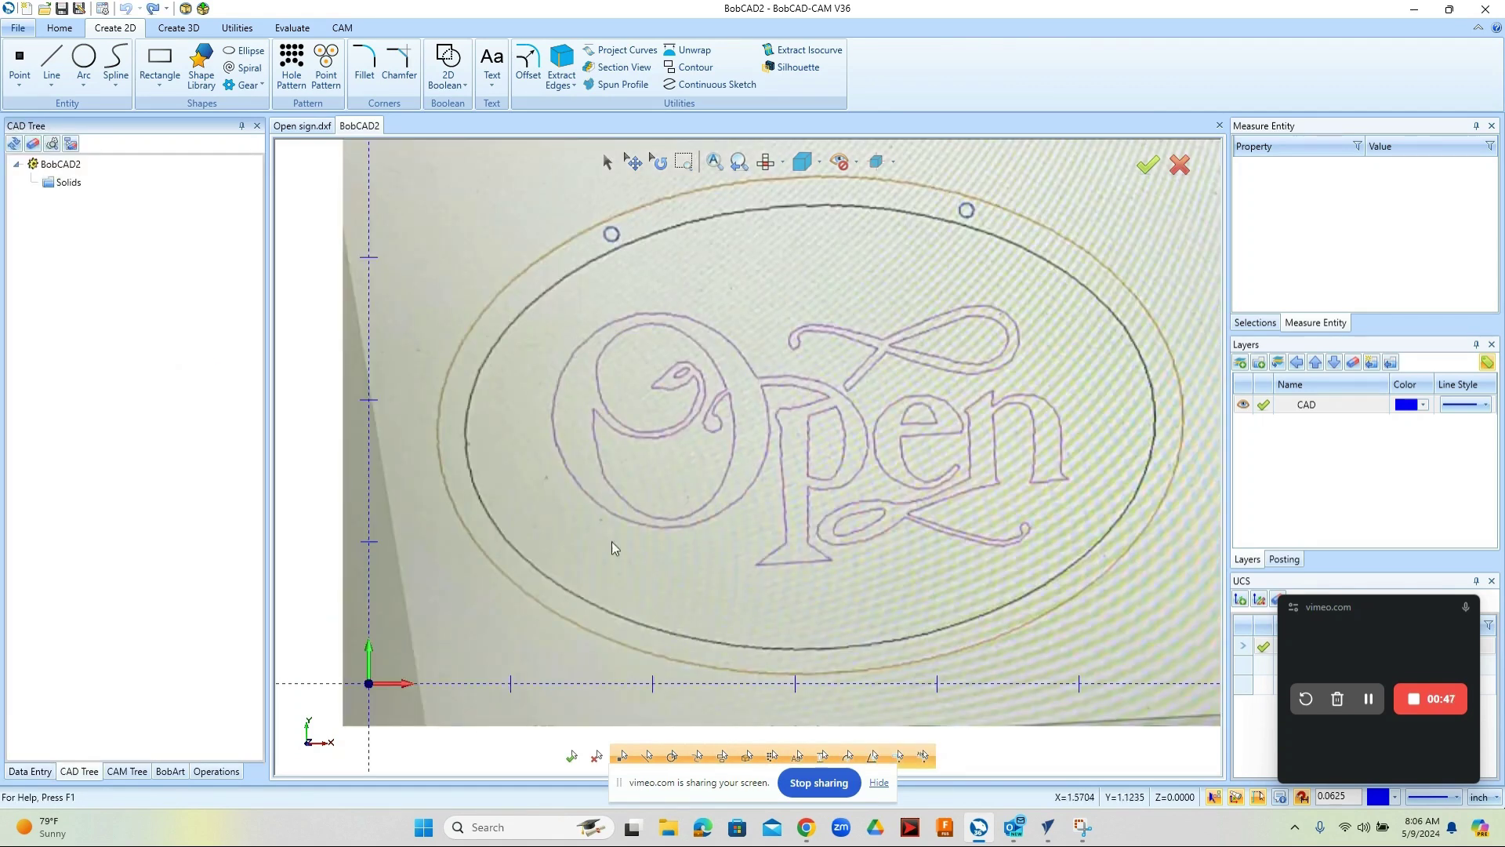
pyautogui.click(118, 61)
pyautogui.click(52, 224)
pyautogui.scroll(3, 674, 415)
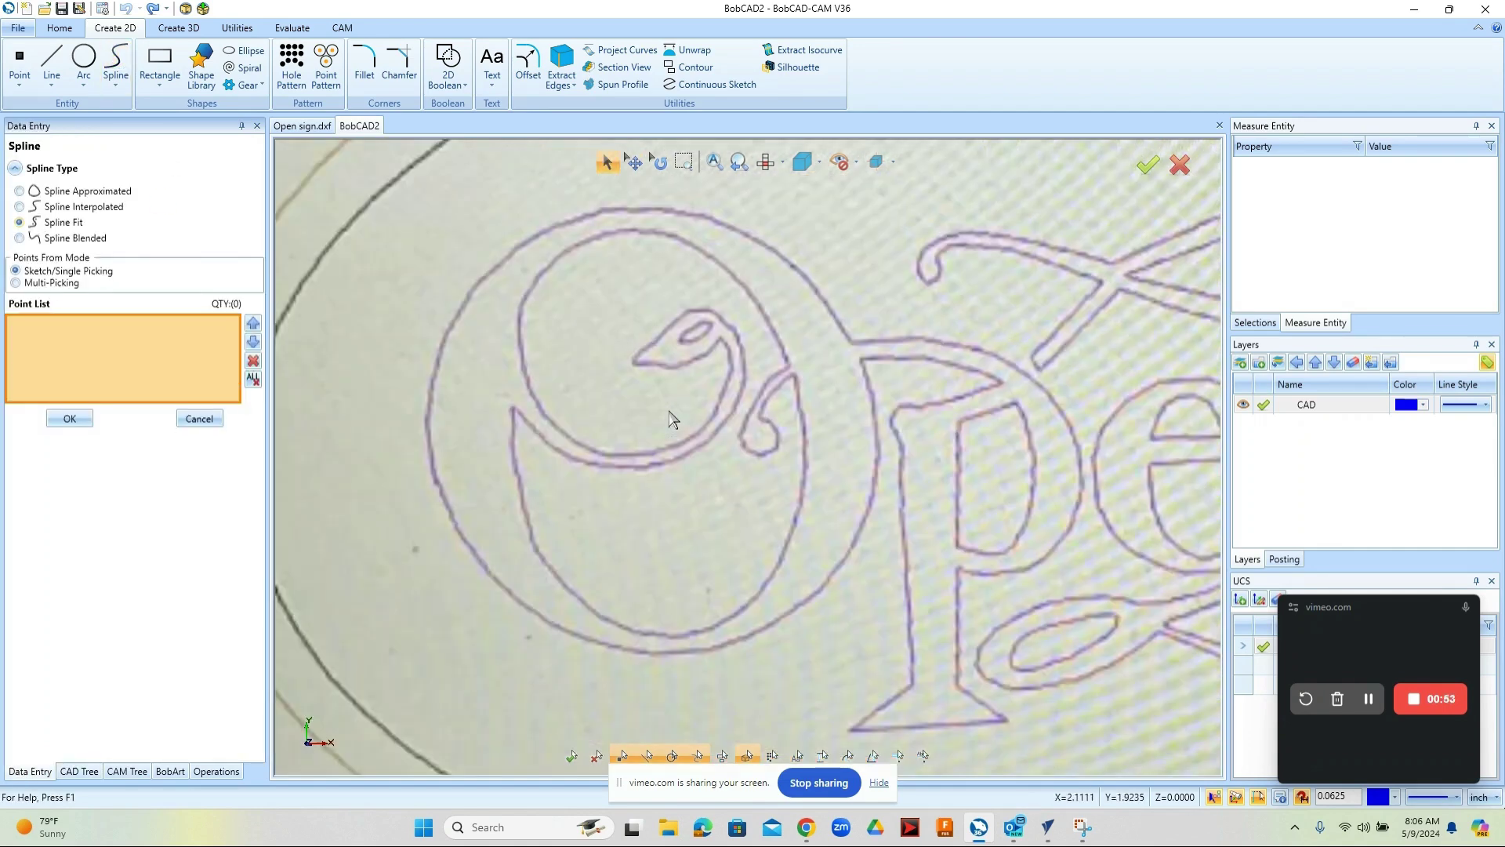
pyautogui.click(636, 369)
pyautogui.click(673, 369)
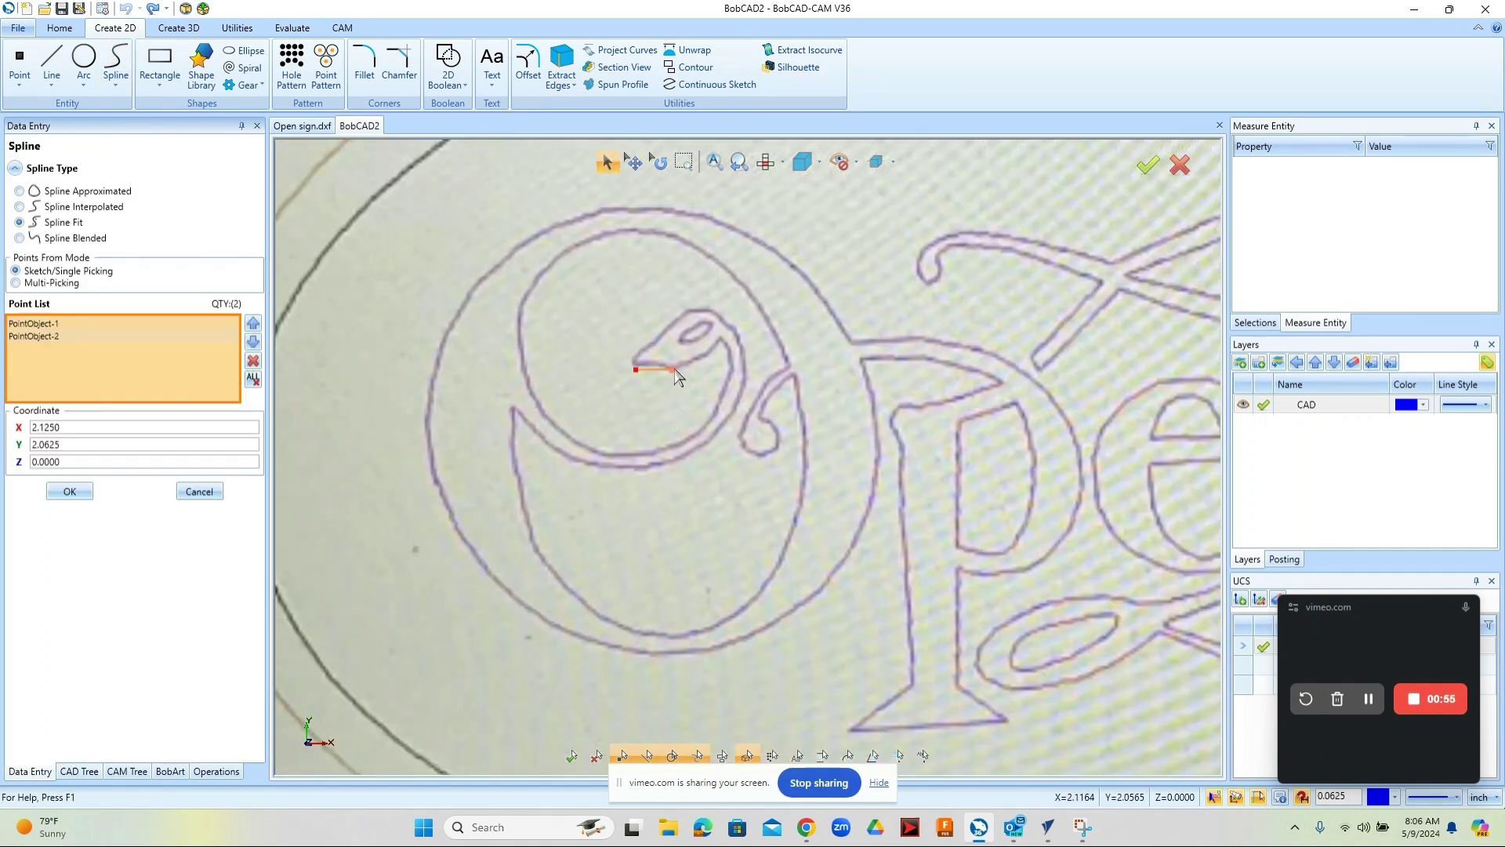
pyautogui.click(709, 333)
pyautogui.click(728, 350)
pyautogui.click(729, 388)
pyautogui.click(692, 443)
pyautogui.click(636, 461)
pyautogui.click(581, 443)
pyautogui.click(534, 415)
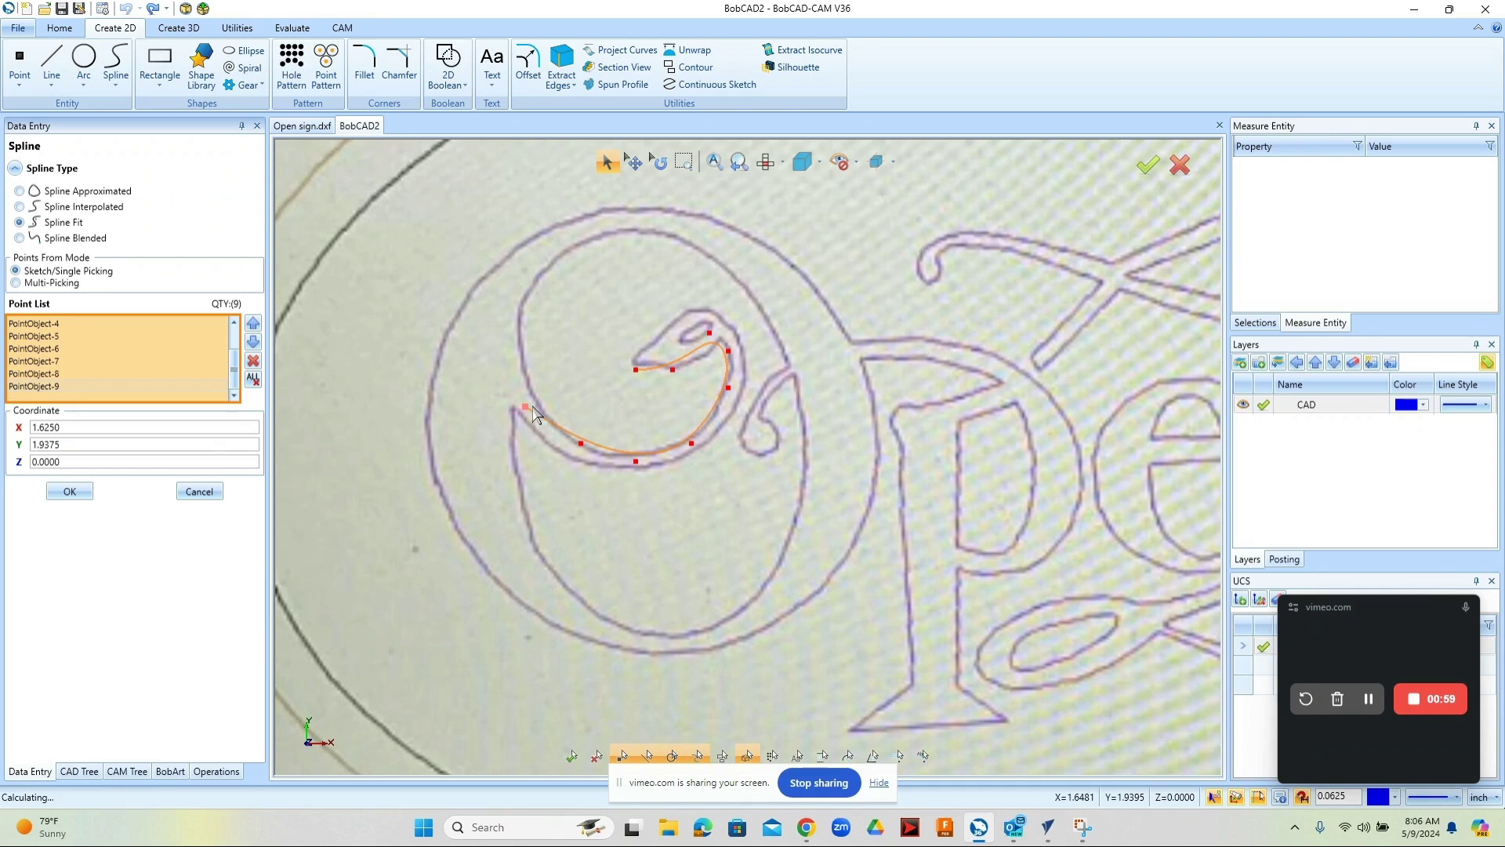
pyautogui.click(525, 314)
pyautogui.click(525, 278)
pyautogui.rightClick(531, 282)
pyautogui.click(593, 293)
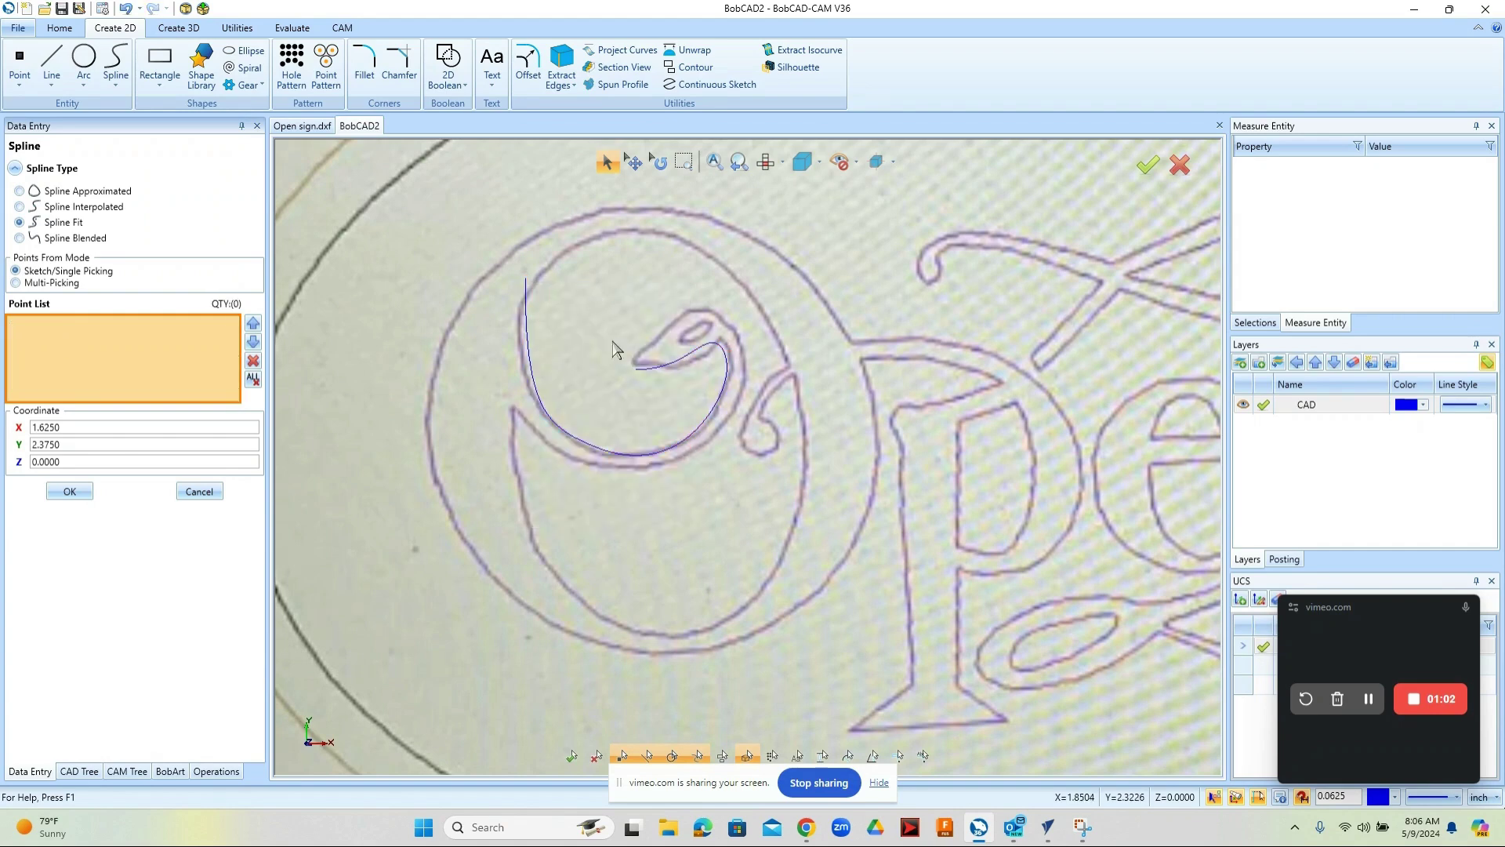
pyautogui.scroll(-2, 729, 546)
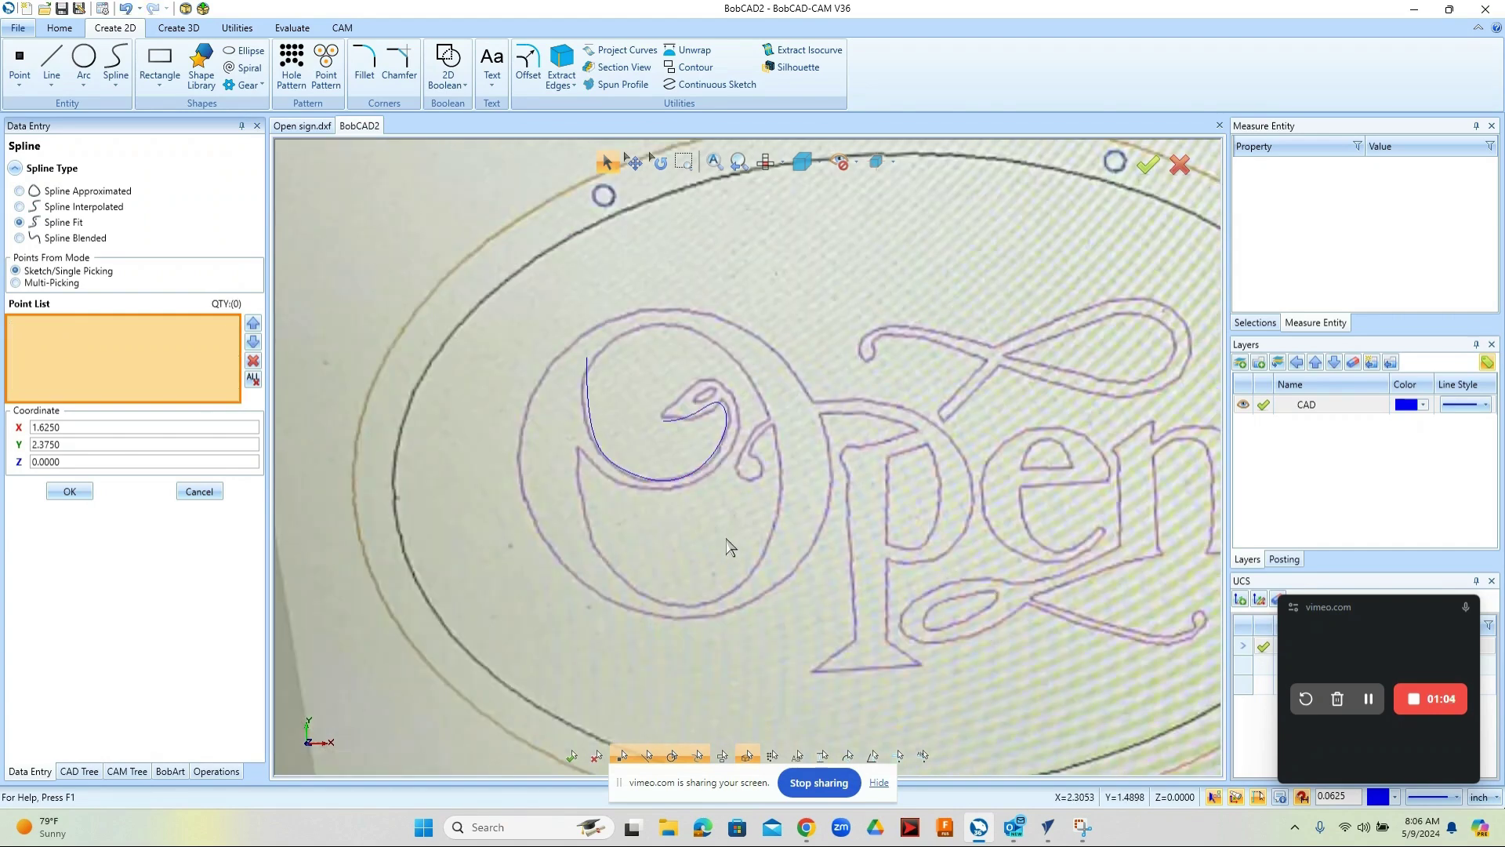
# - Switch to the Open sign.dxf drawing and examine its entity types and quantities in the Entities Summary
pyautogui.click(301, 126)
pyautogui.scroll(3, 729, 548)
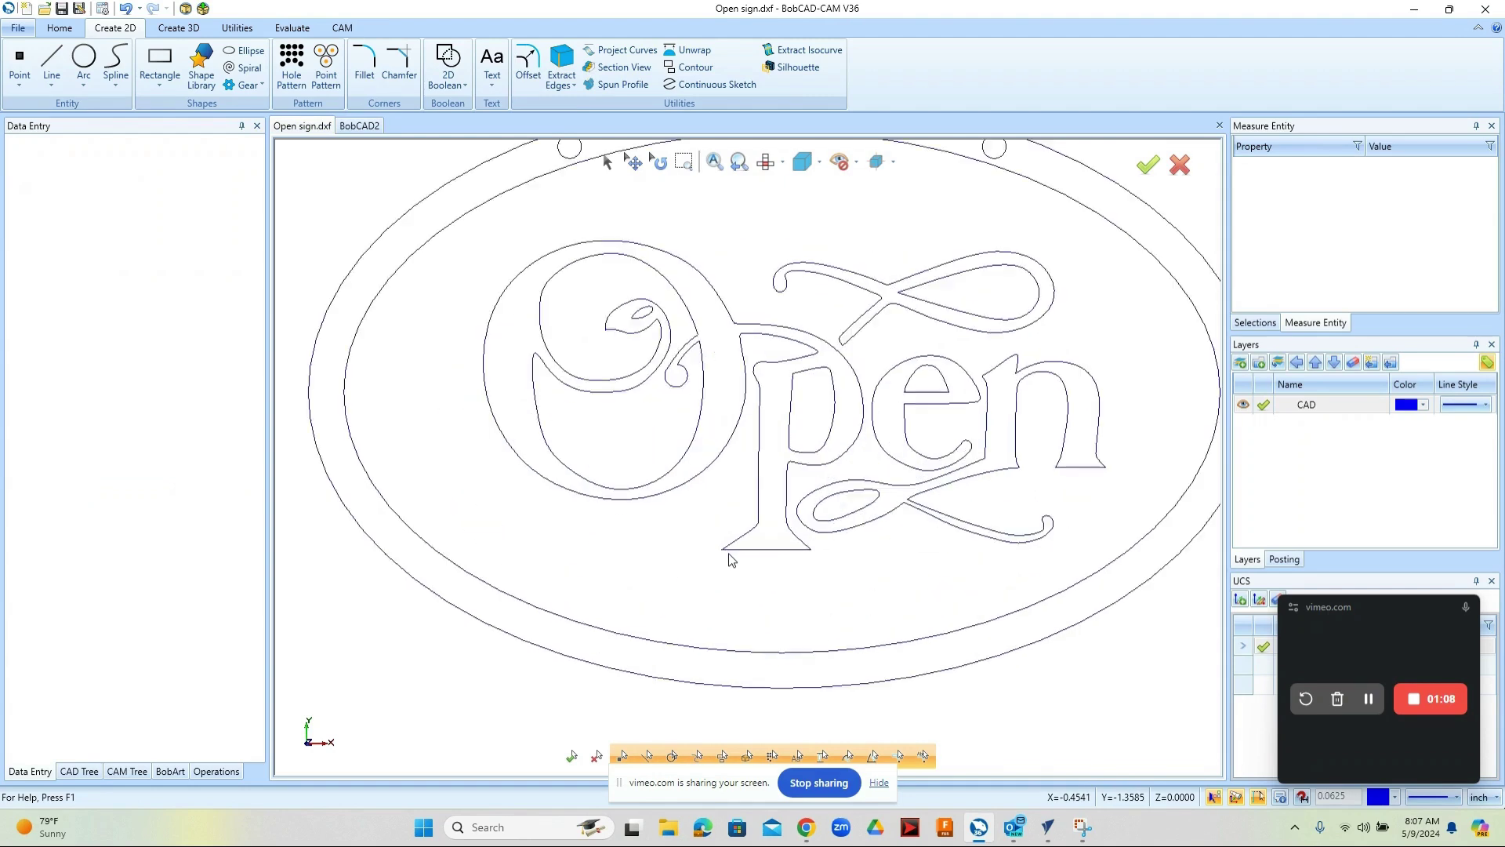
pyautogui.scroll(-2, 730, 558)
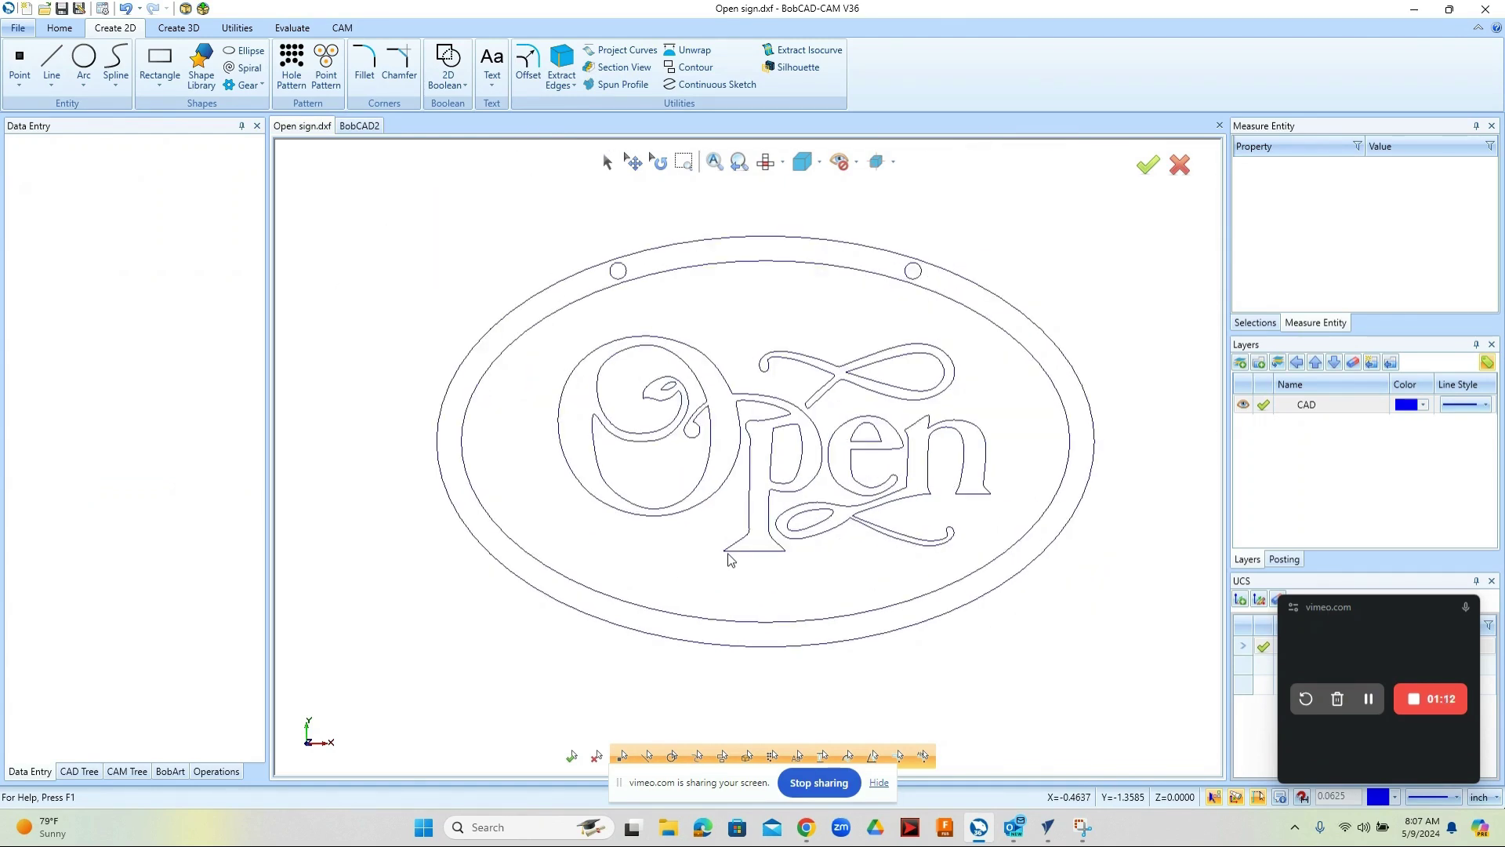
pyautogui.rightClick(439, 261)
pyautogui.click(503, 449)
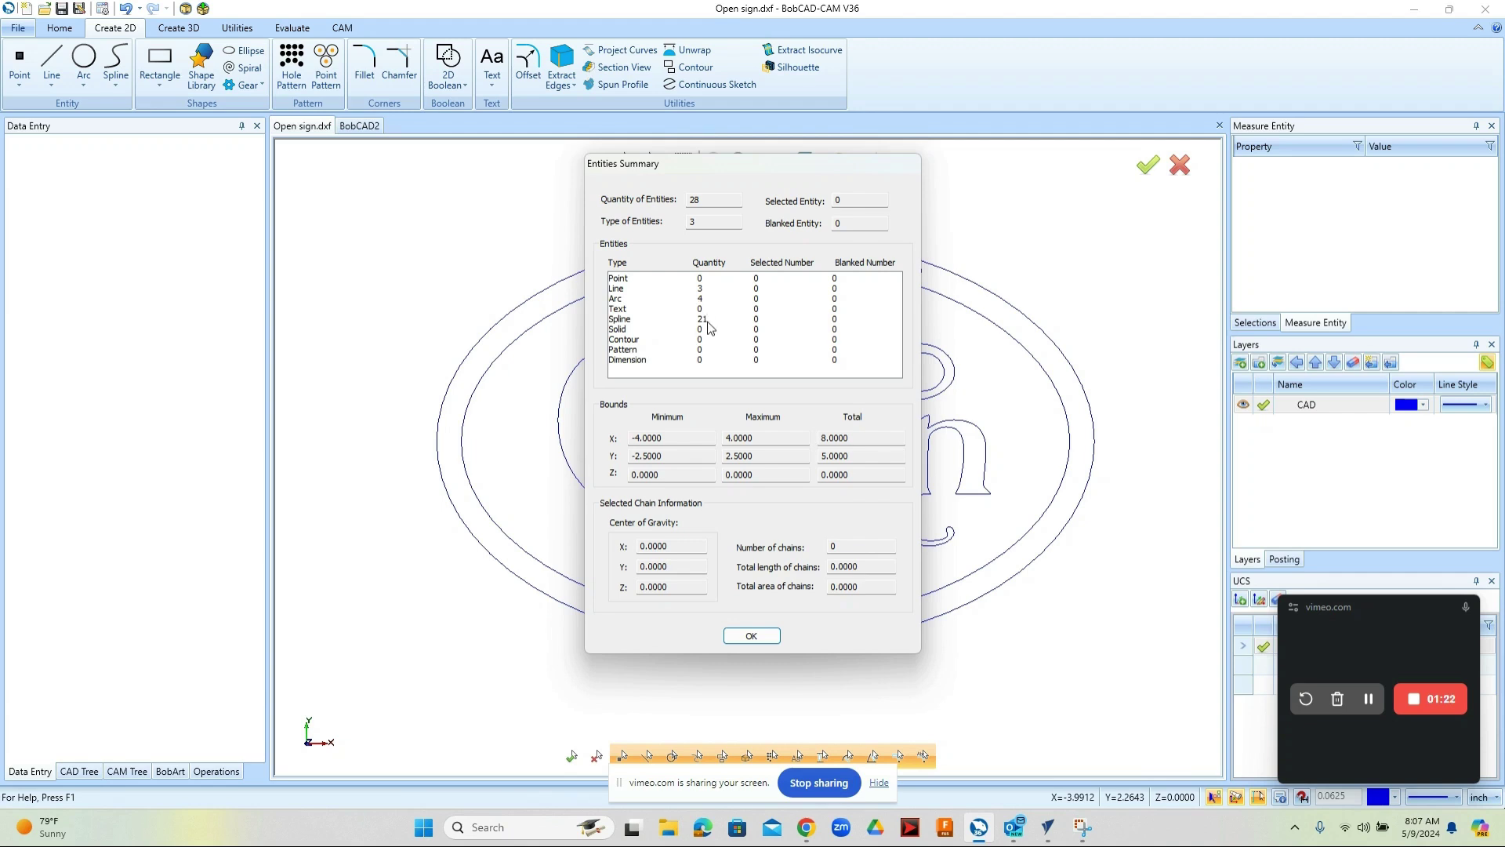
pyautogui.click(759, 641)
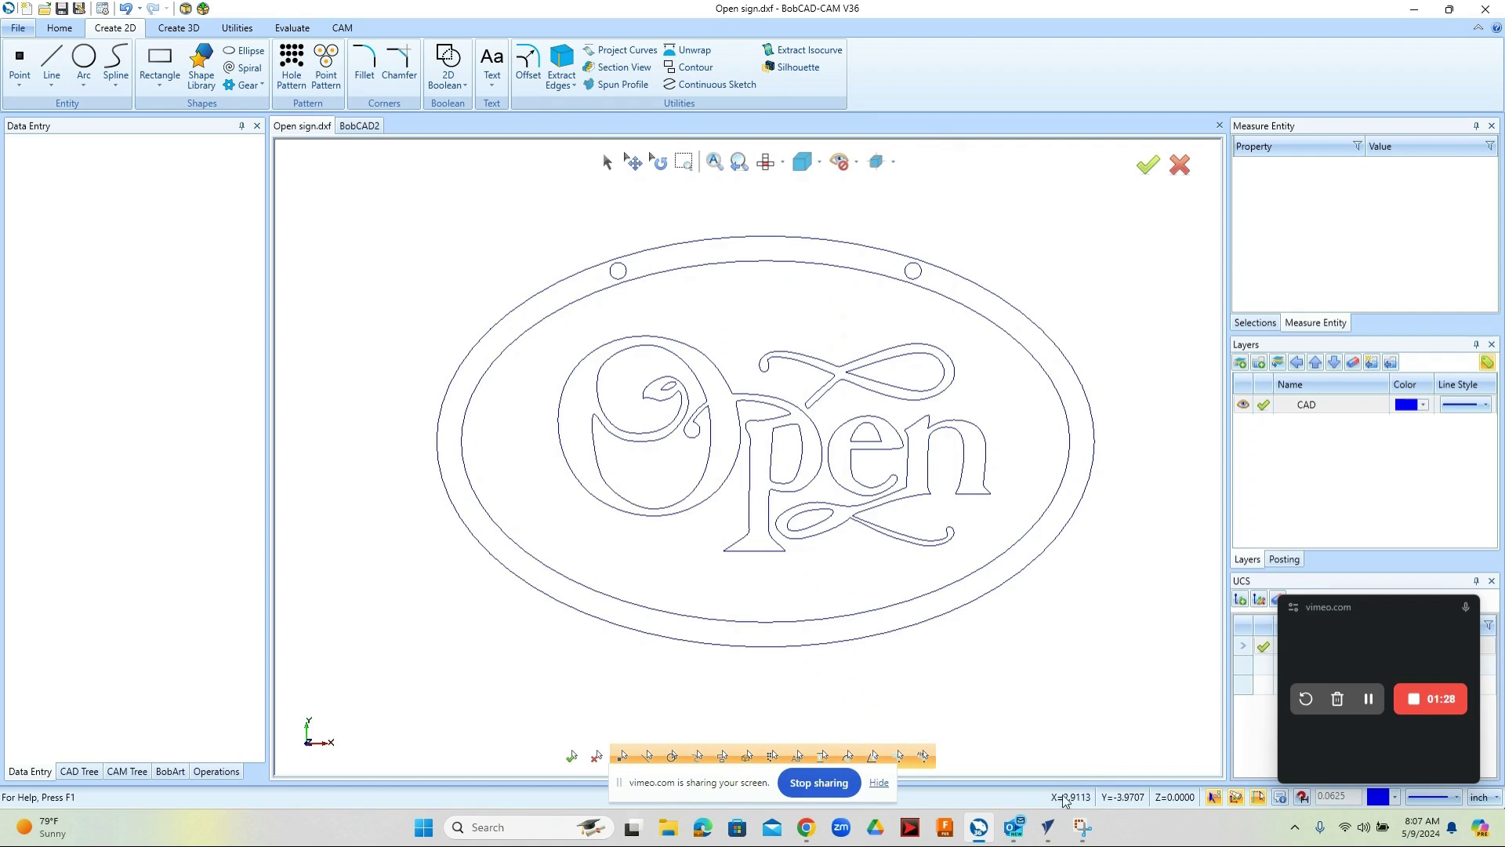
# - Switch to VCarve Pro and examine the carved Open lettering in the 3D toolpath preview
pyautogui.click(1027, 695)
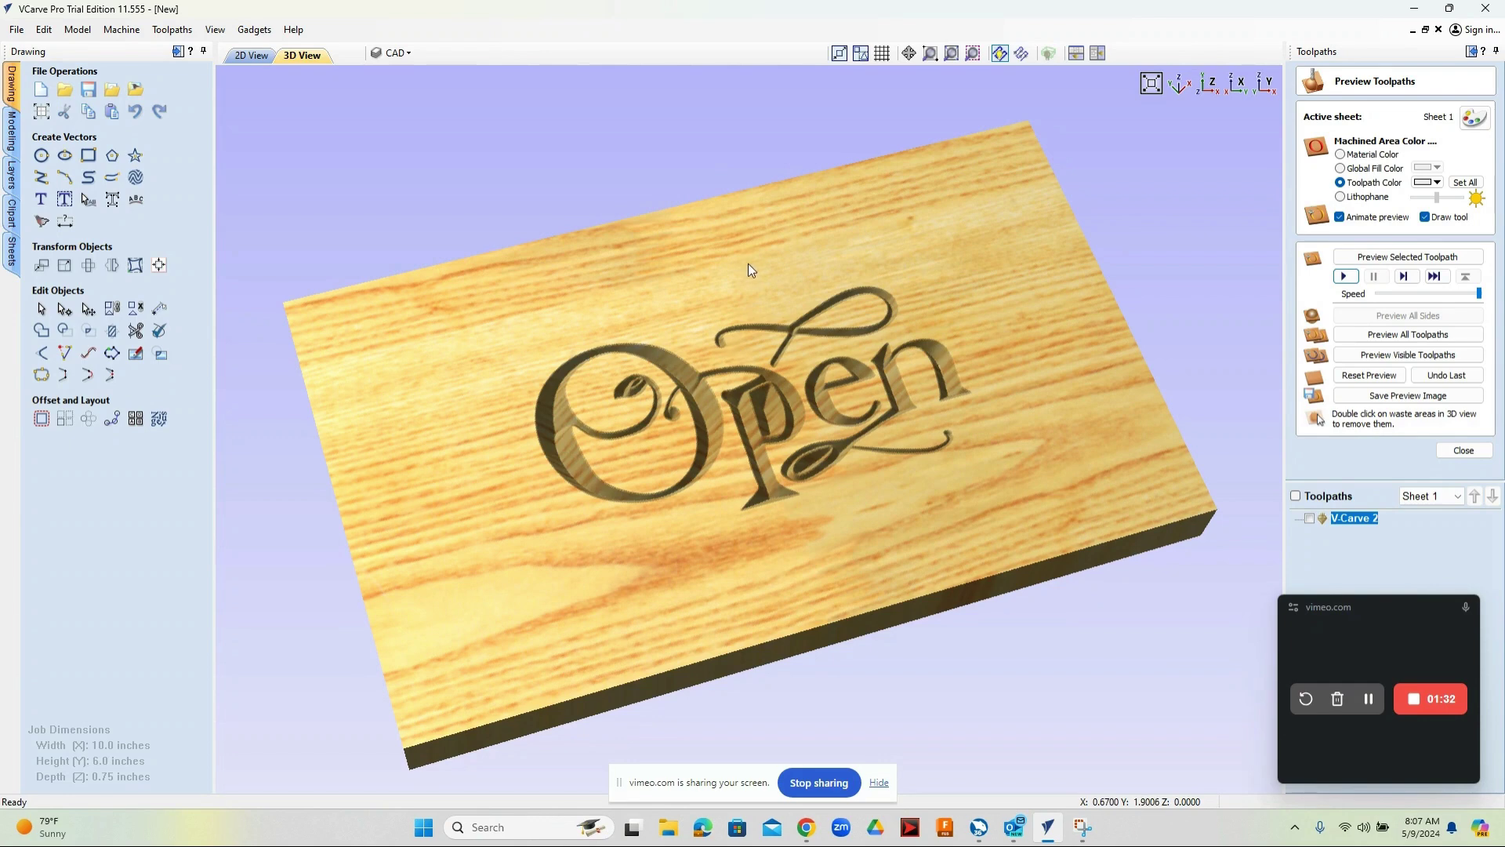
pyautogui.moveTo(678, 354); pyautogui.dragTo(712, 414)
pyautogui.scroll(2, 713, 414)
pyautogui.moveTo(872, 422)
pyautogui.mouseDown()
pyautogui.moveTo(877, 537)
pyautogui.moveTo(882, 424)
pyautogui.moveTo(895, 431)
pyautogui.mouseUp()
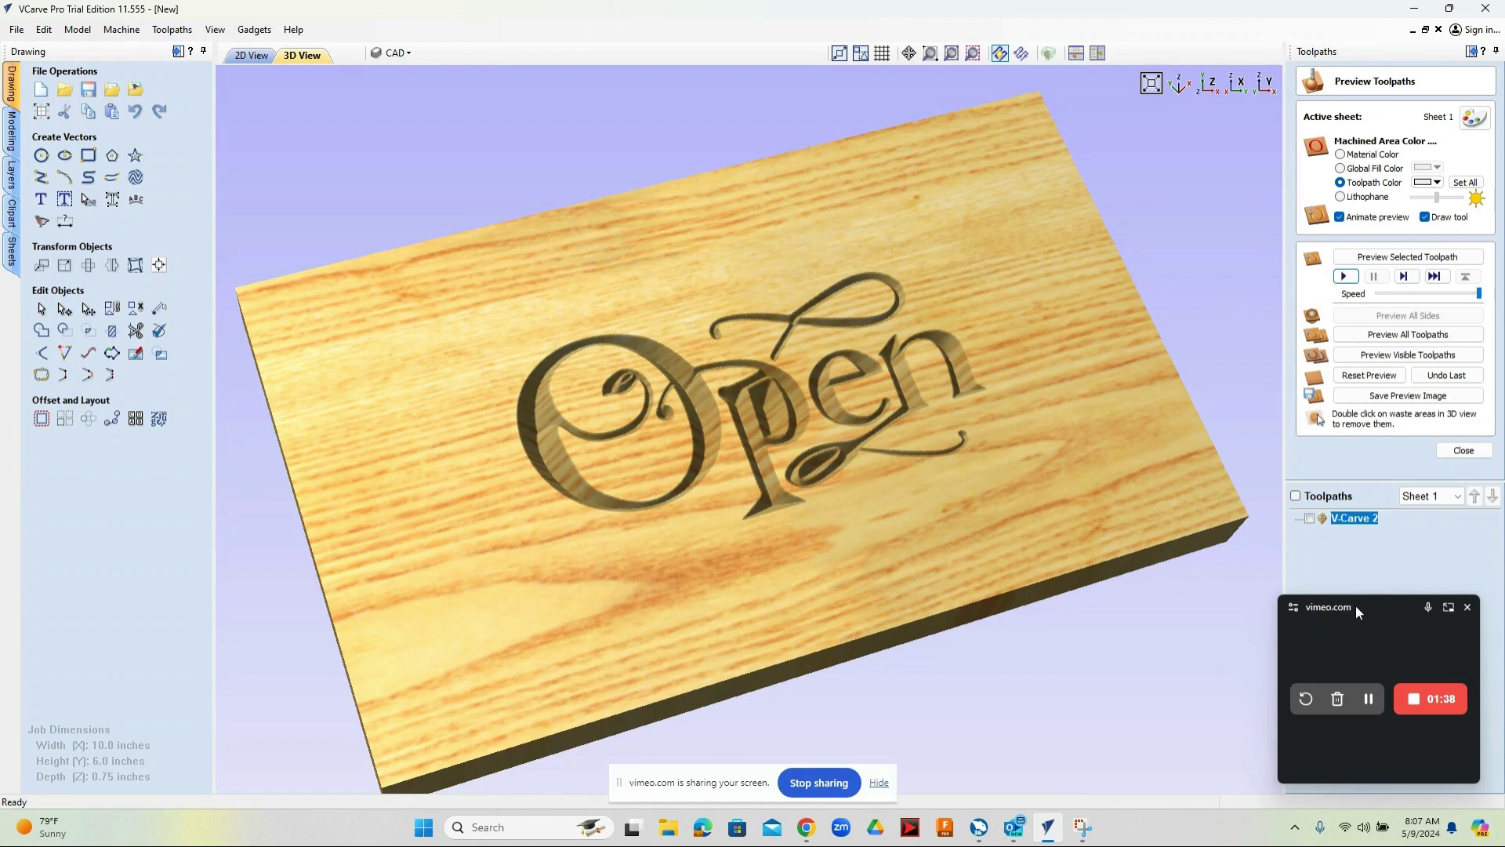
pyautogui.moveTo(1378, 596); pyautogui.dragTo(1385, 698)
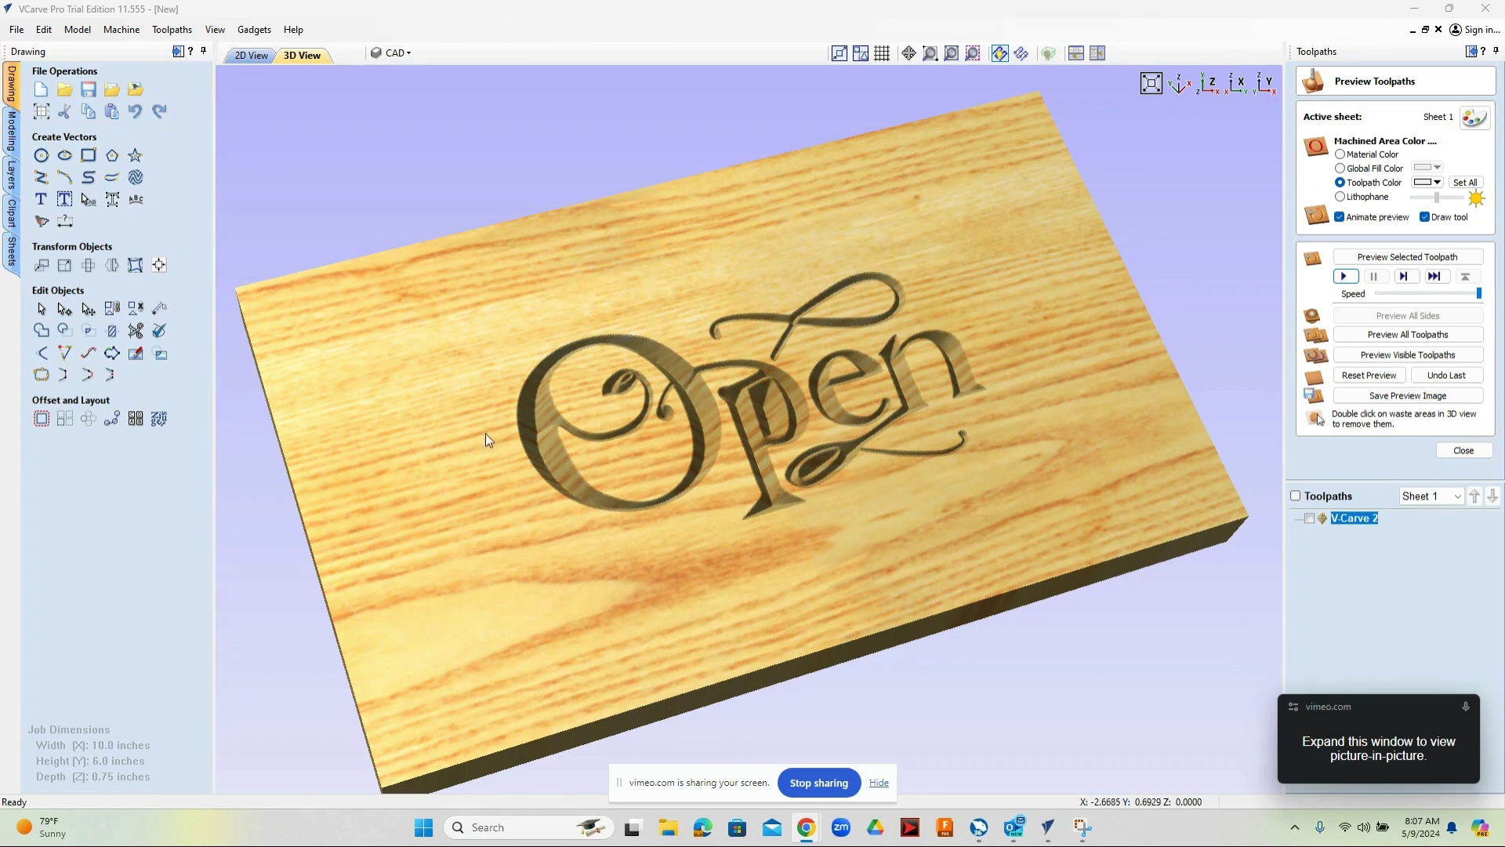
pyautogui.moveTo(812, 415)
pyautogui.mouseDown()
pyautogui.moveTo(712, 495)
pyautogui.moveTo(802, 374)
pyautogui.moveTo(801, 441)
pyautogui.mouseUp()
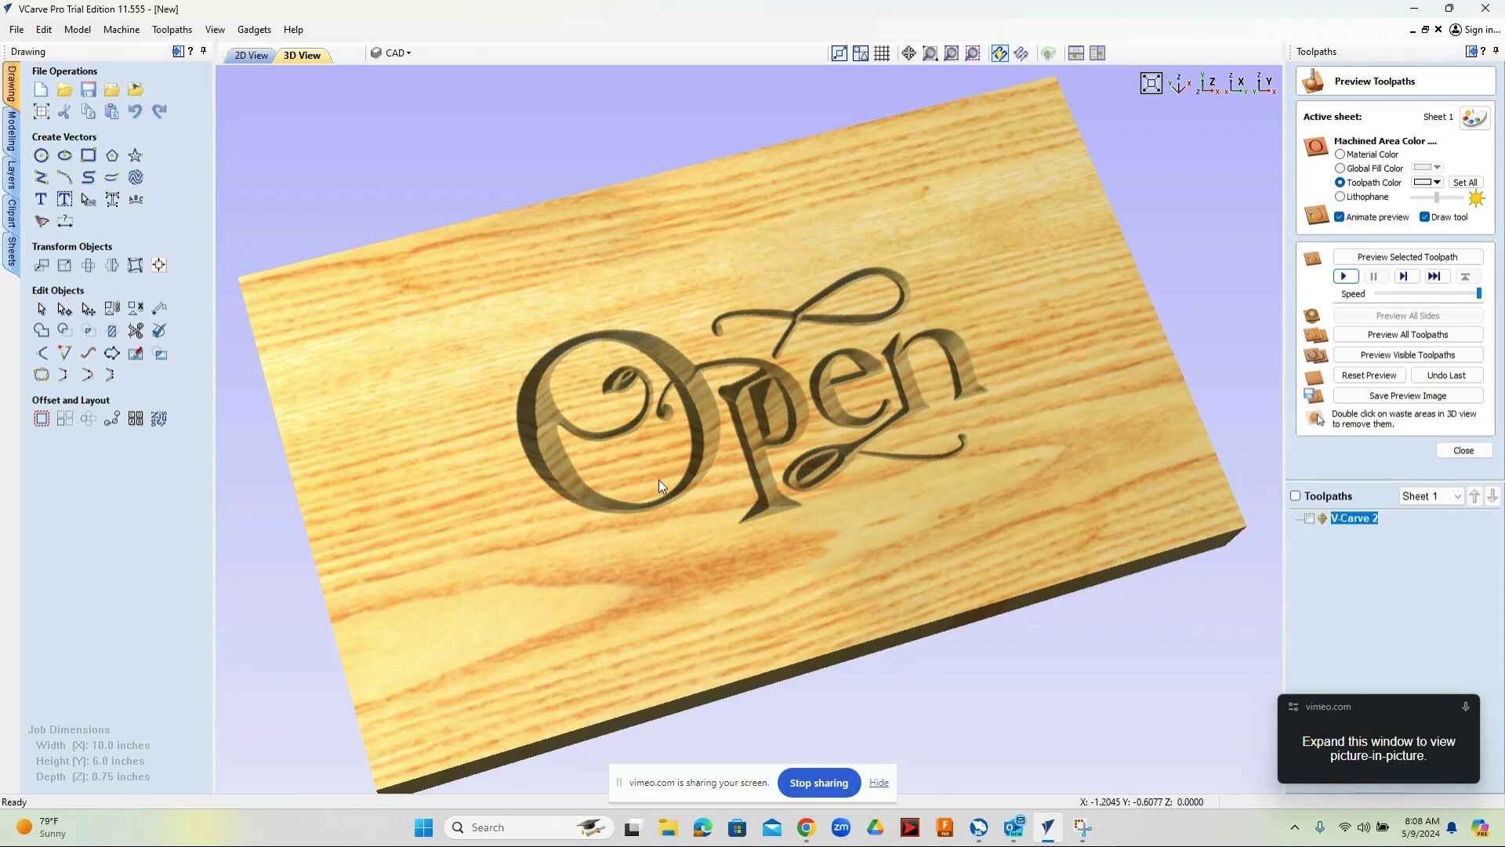
pyautogui.scroll(5, 646, 430)
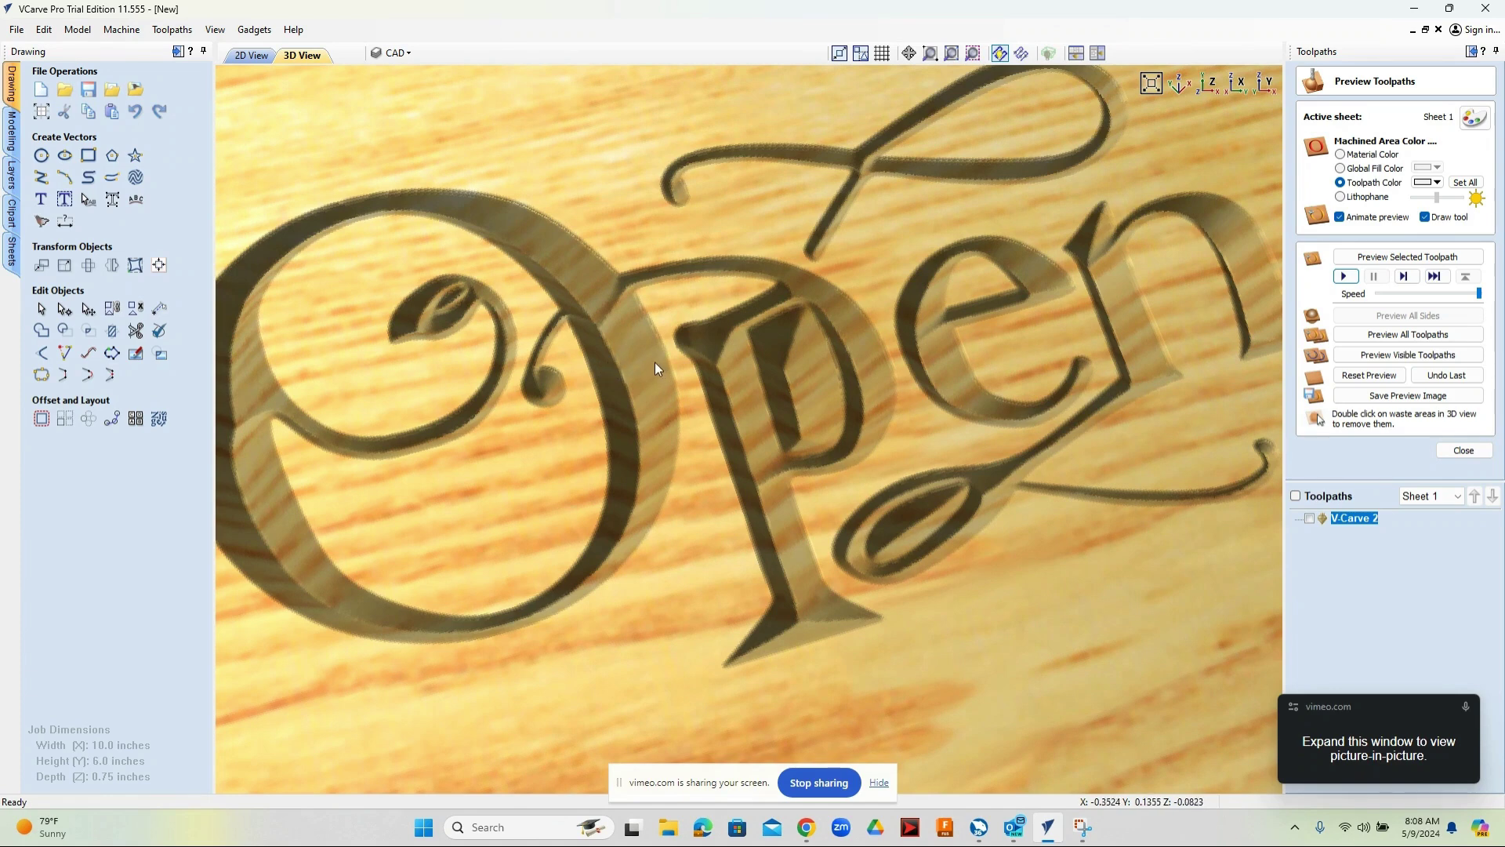
pyautogui.scroll(-5, 651, 498)
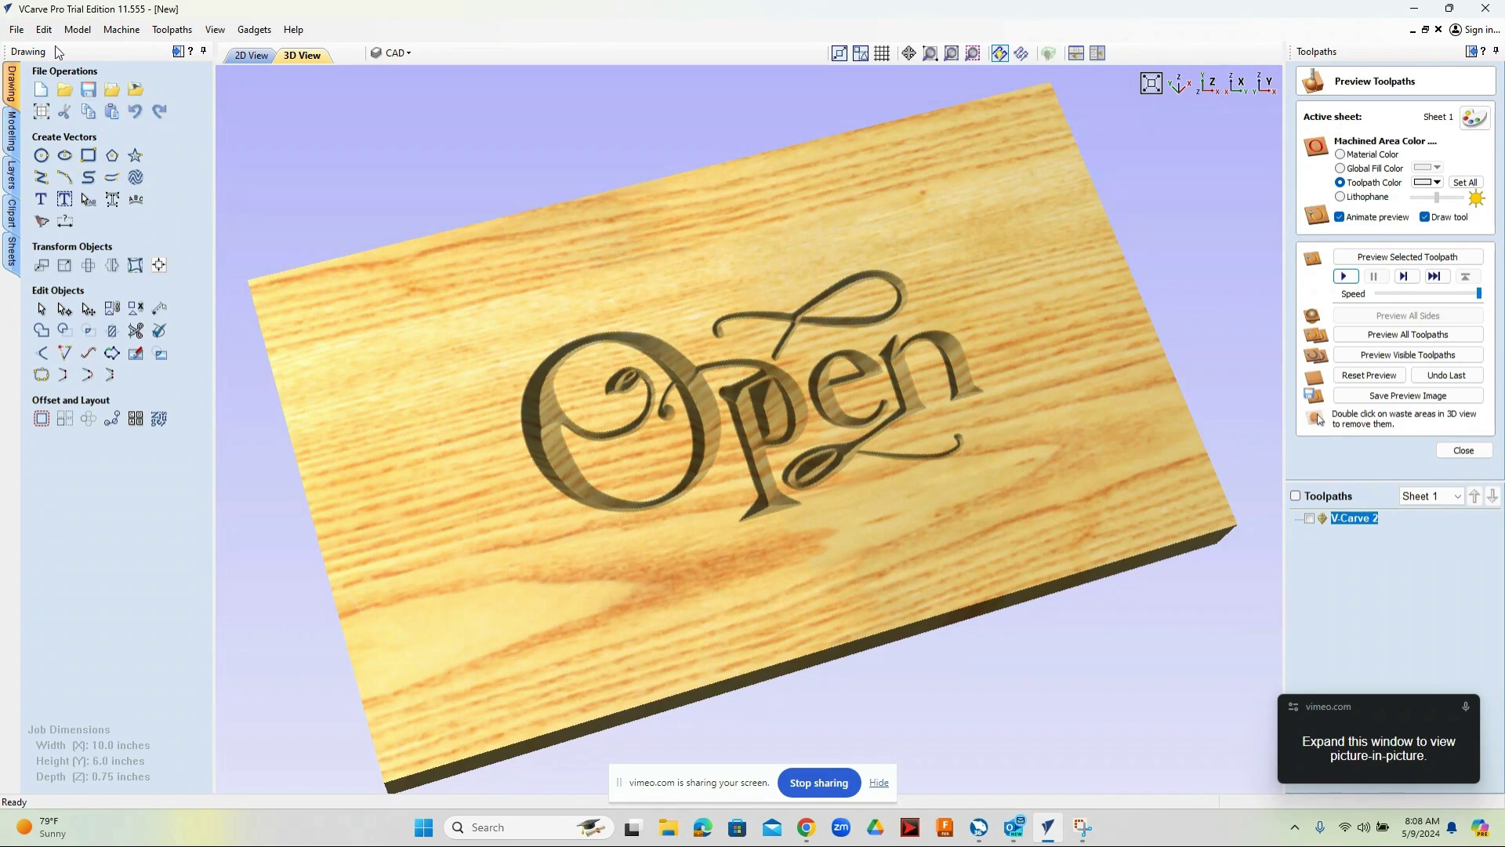
# - Create a new single-sided job 10 by 6 inches and 0.75 inches thick, with Z zero on the material surface and a centred XY datum
pyautogui.click(17, 31)
pyautogui.moveTo(44, 30)
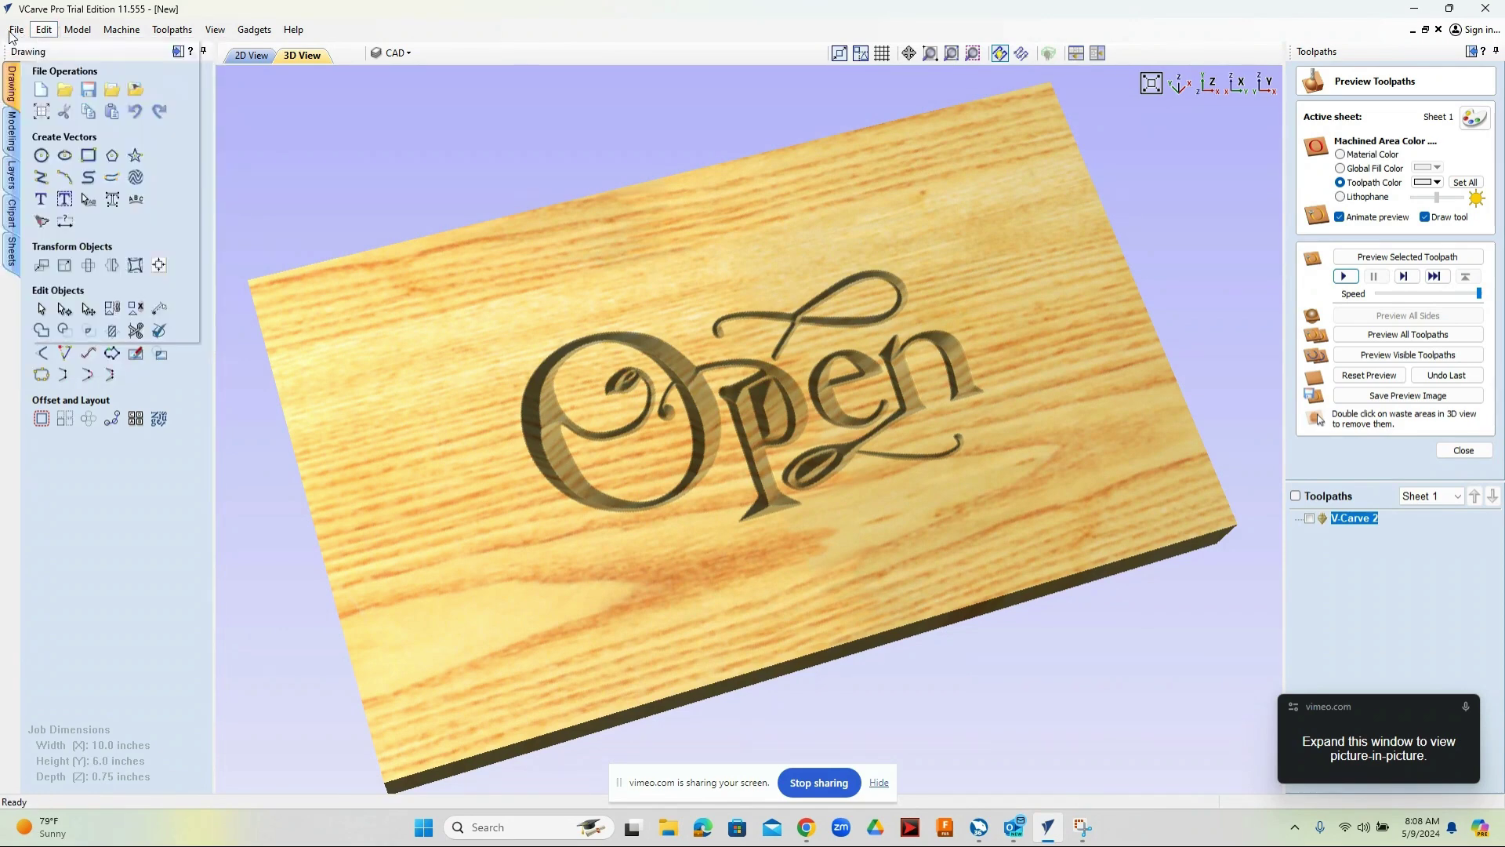
pyautogui.click(55, 46)
pyautogui.click(753, 448)
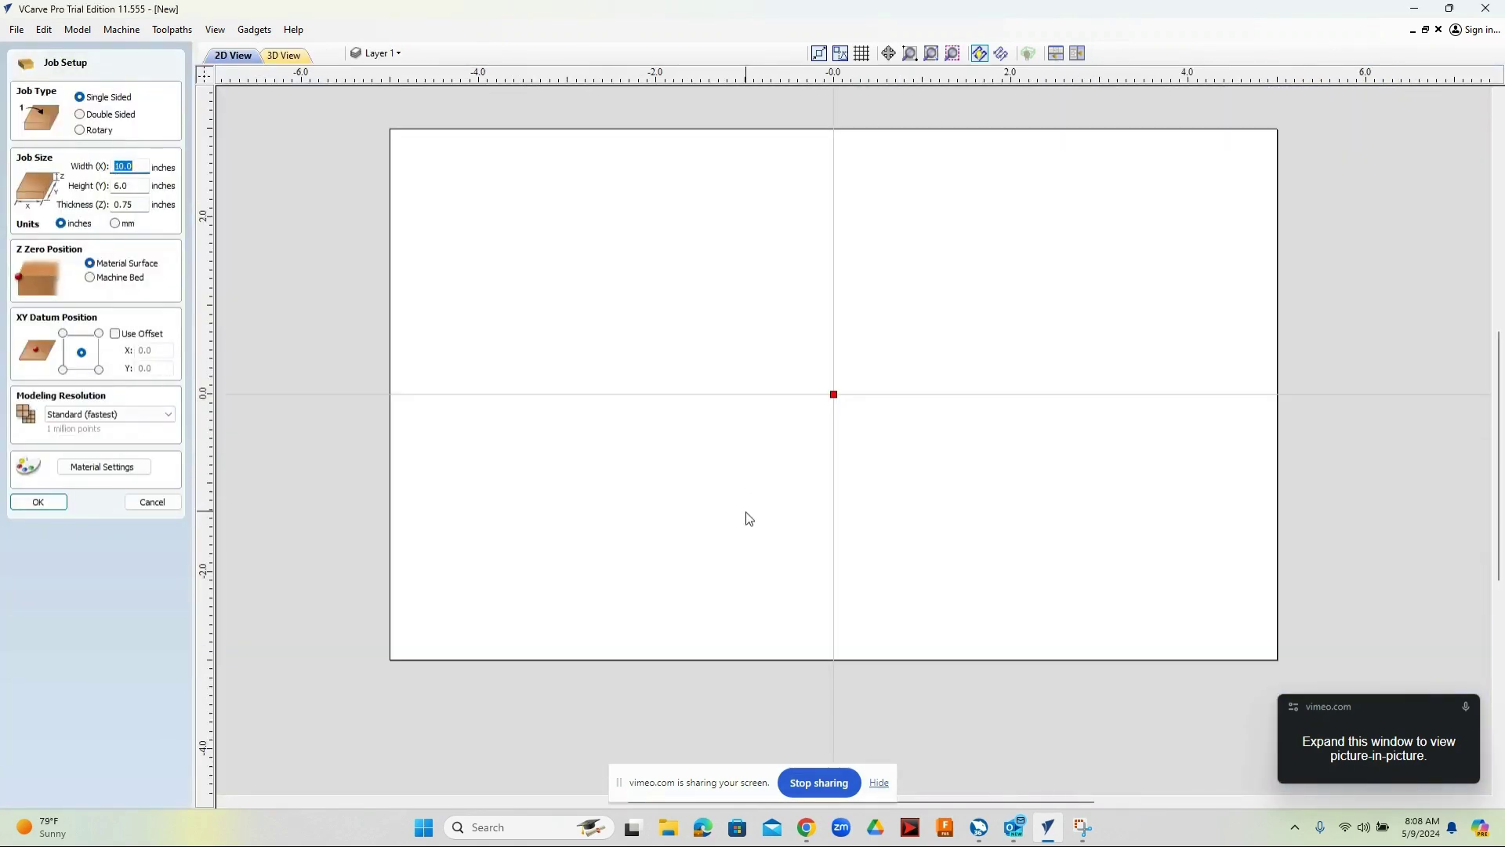
pyautogui.scroll(-1, 756, 517)
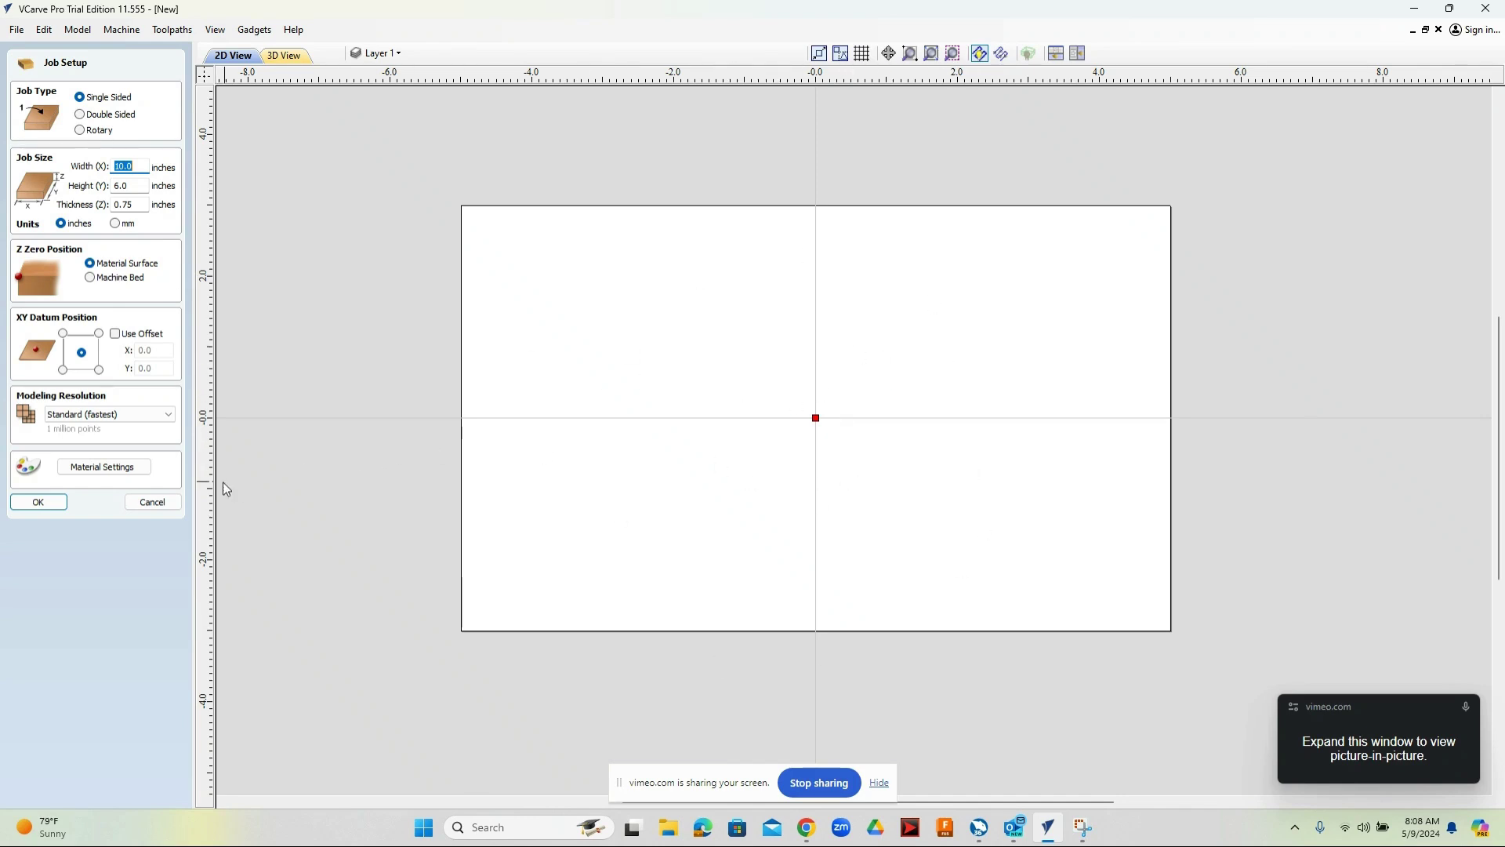
pyautogui.click(45, 503)
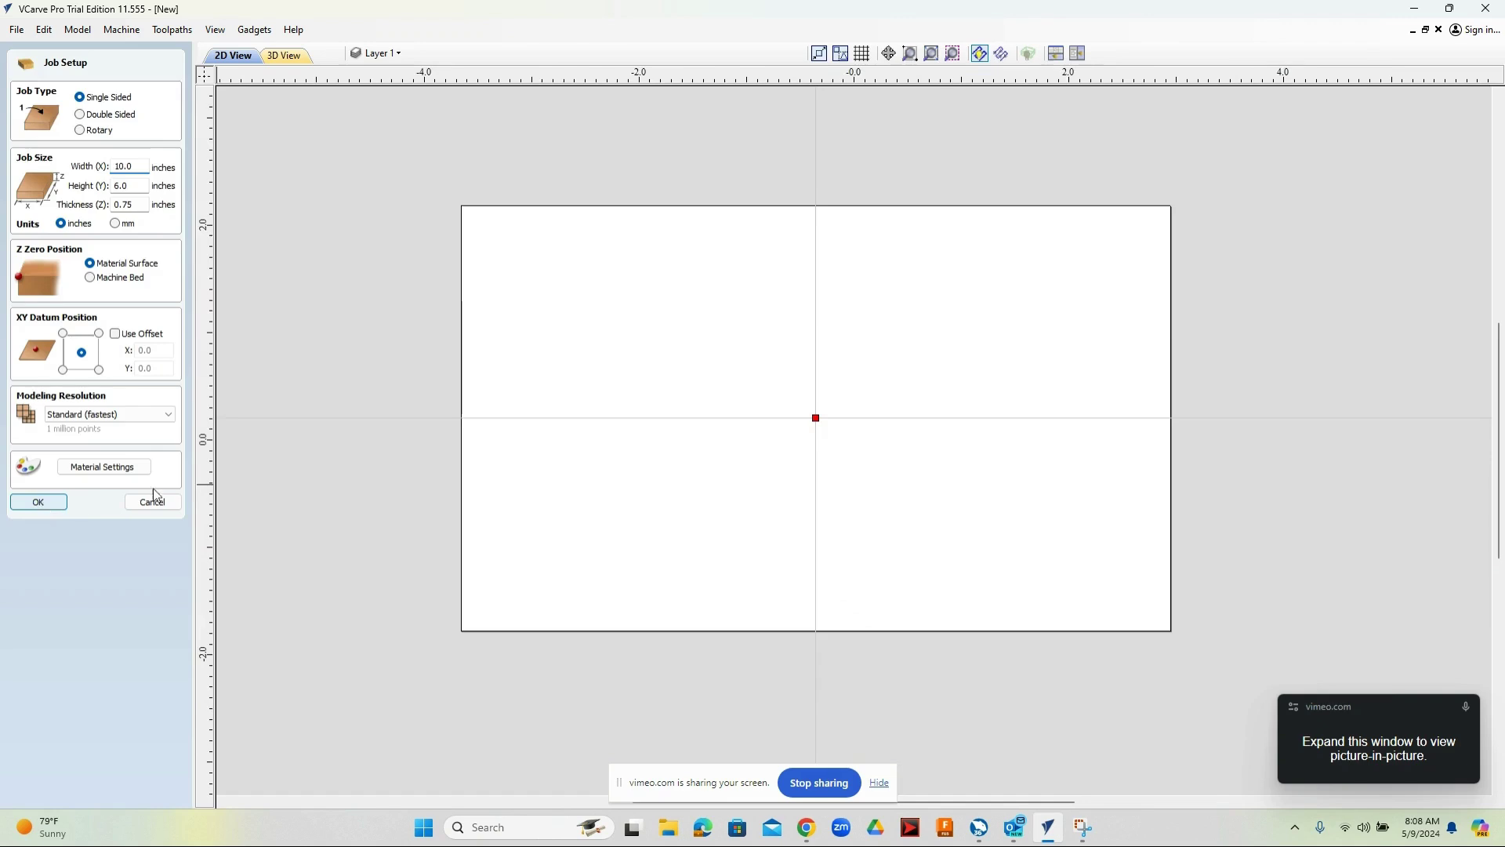
pyautogui.scroll(-1, 562, 419)
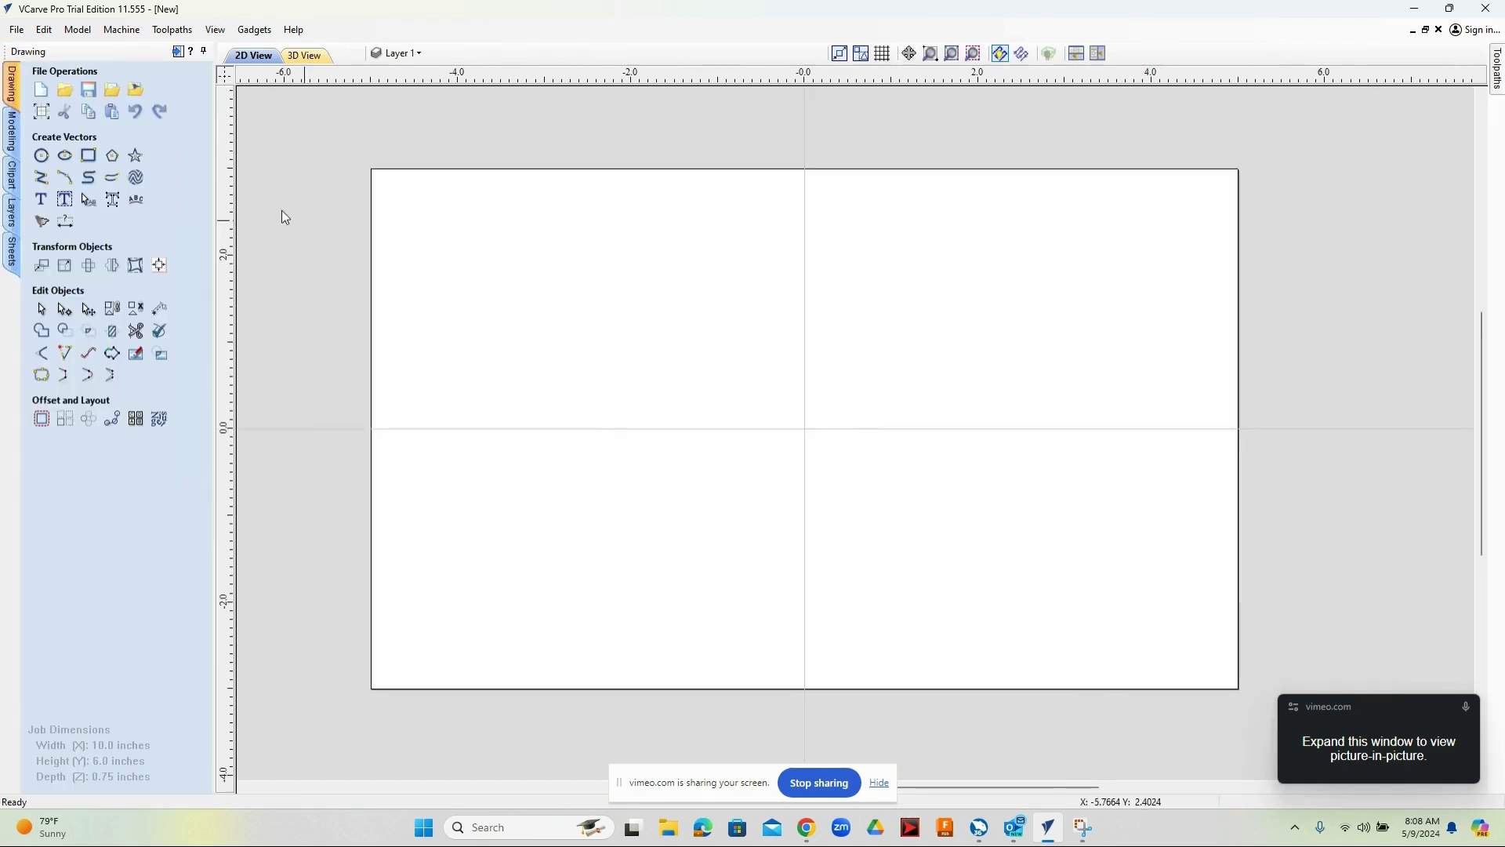
# - Import the vectors from Open sign.dxf on the Desktop into the new job
pyautogui.click(21, 34)
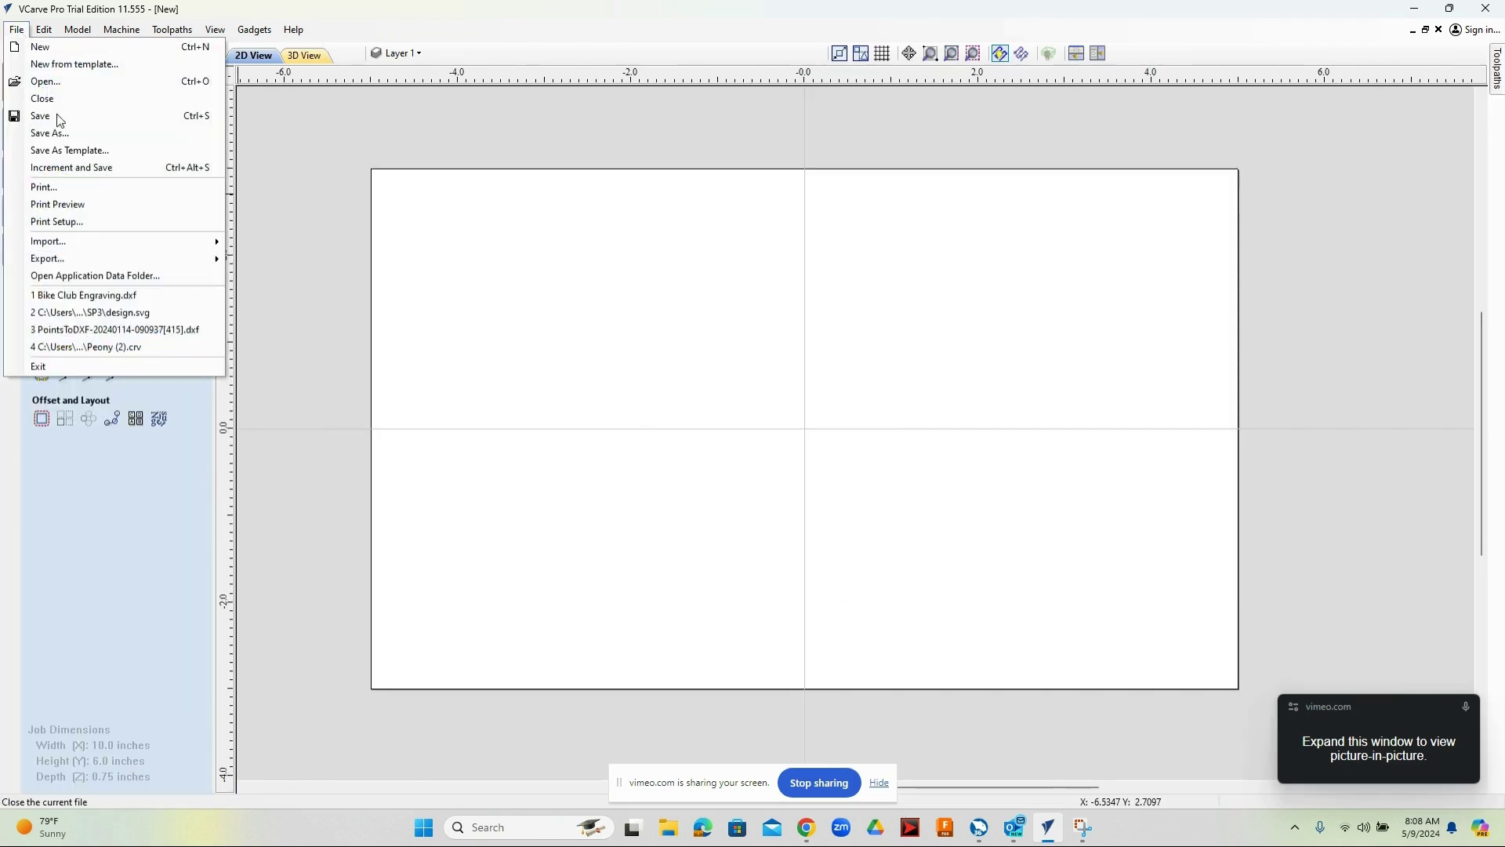
pyautogui.moveTo(139, 248)
pyautogui.click(295, 248)
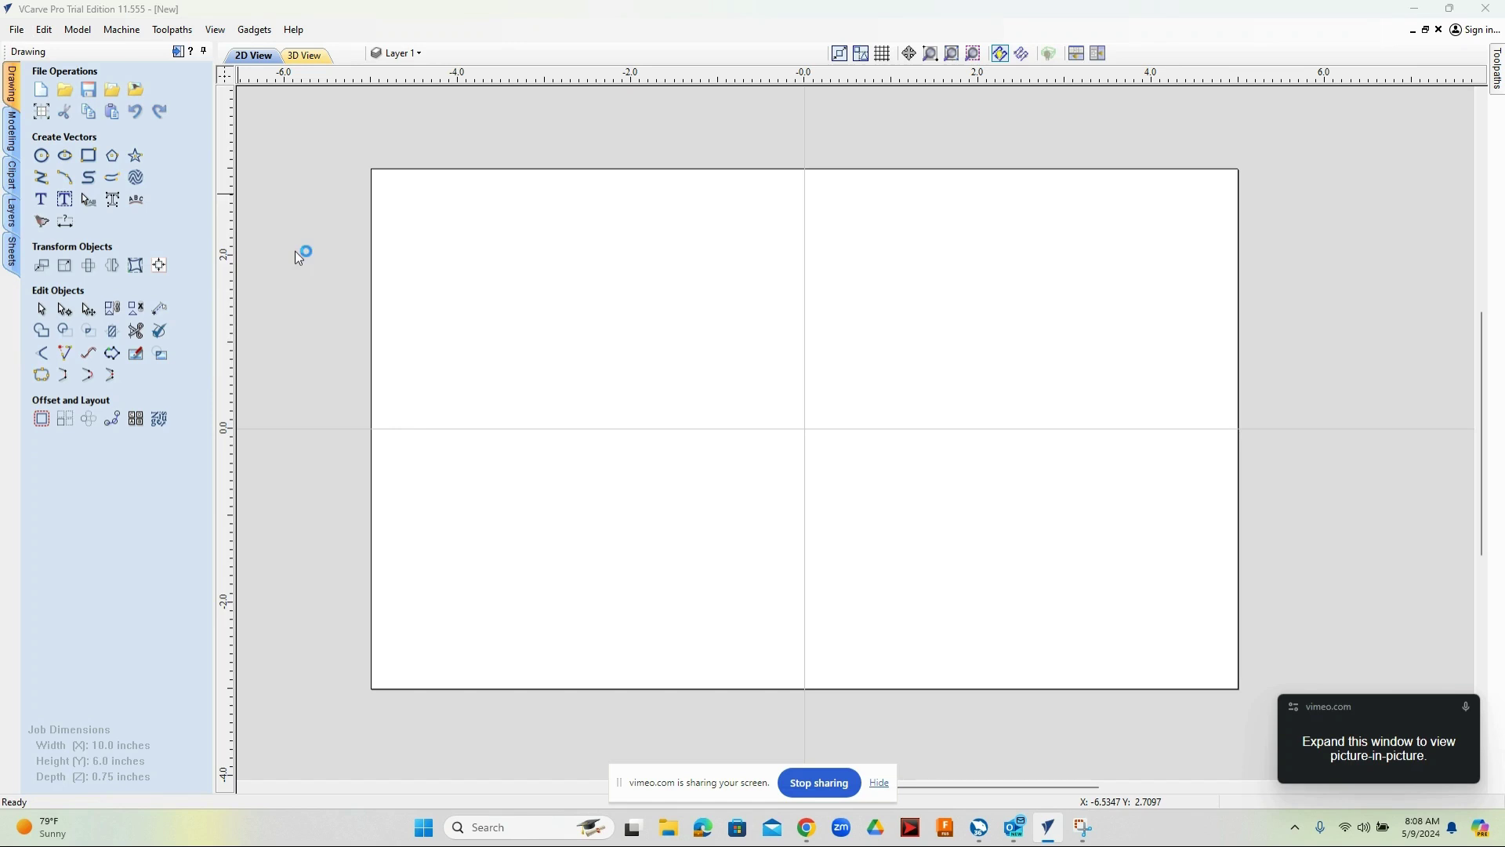
pyautogui.scroll(-10, 1006, 424)
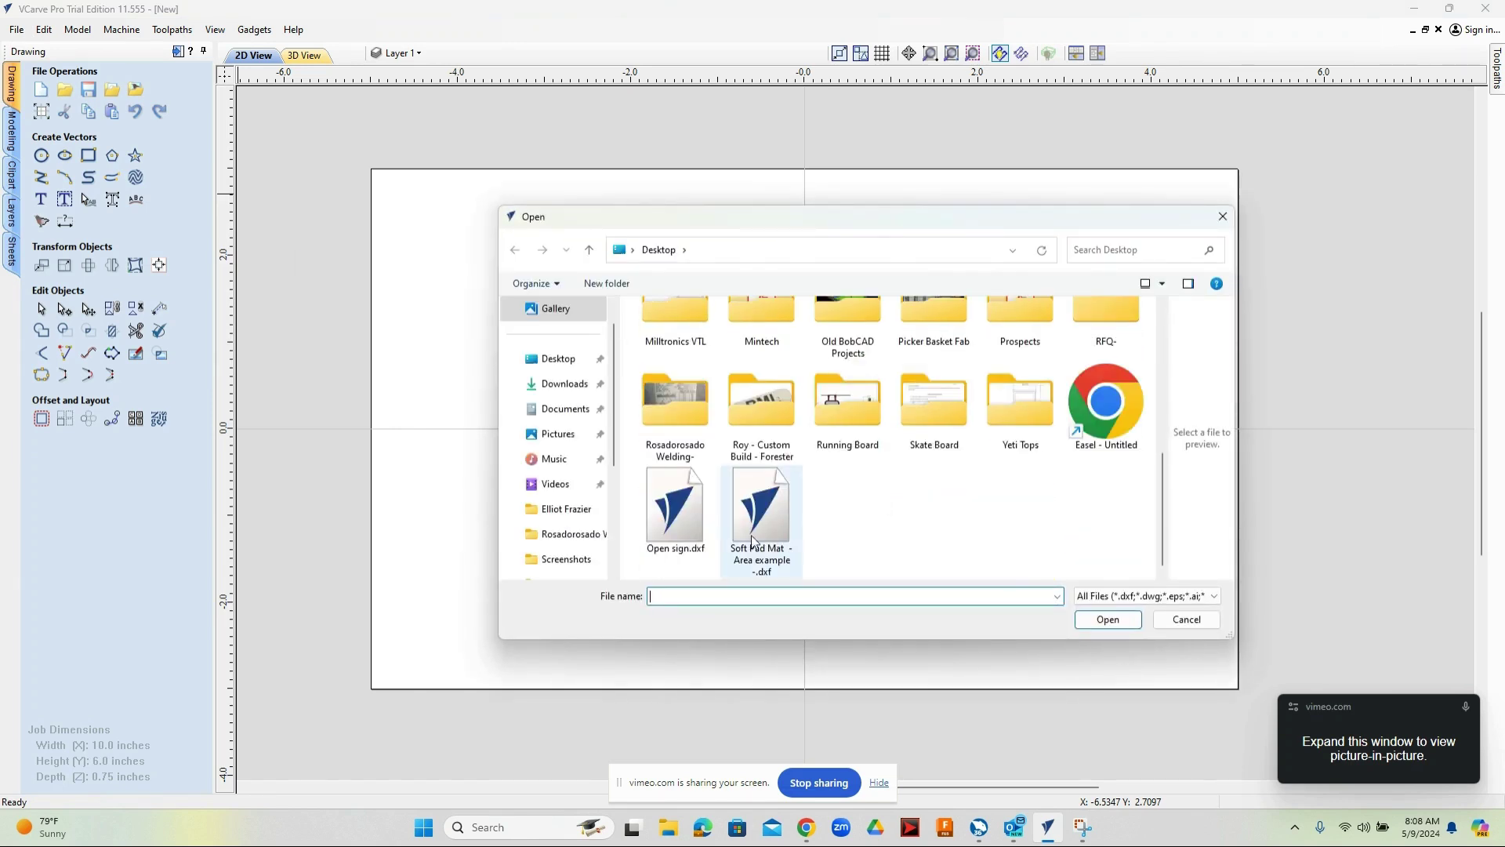
pyautogui.click(675, 507)
pyautogui.click(1126, 619)
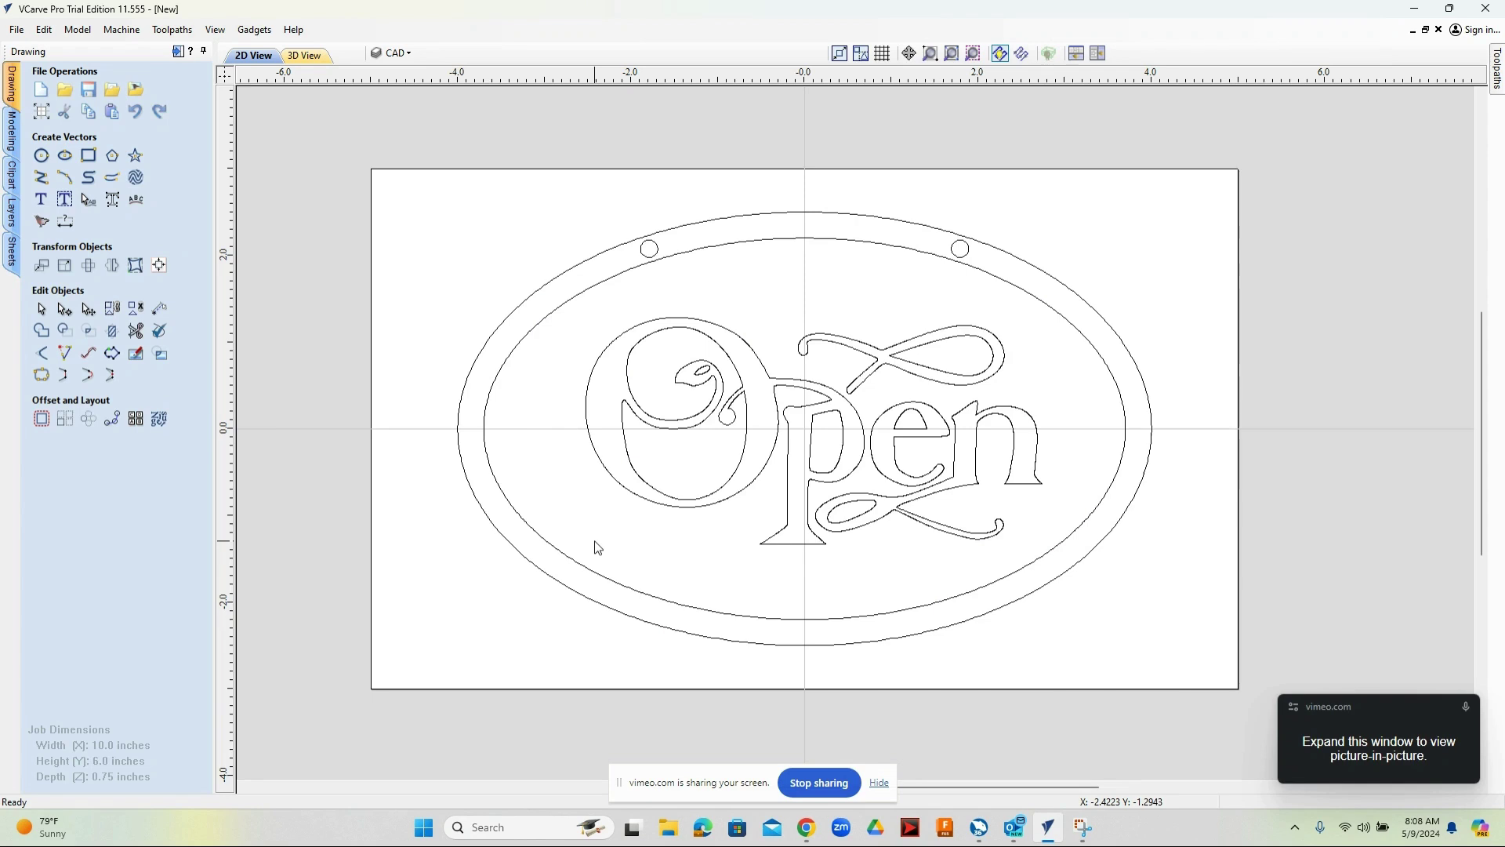
# - Calculate a V-Carve toolpath for the Open lettering with the 60° 1/4" V-bit, ignoring open vectors, and preview the cut
pyautogui.click(178, 51)
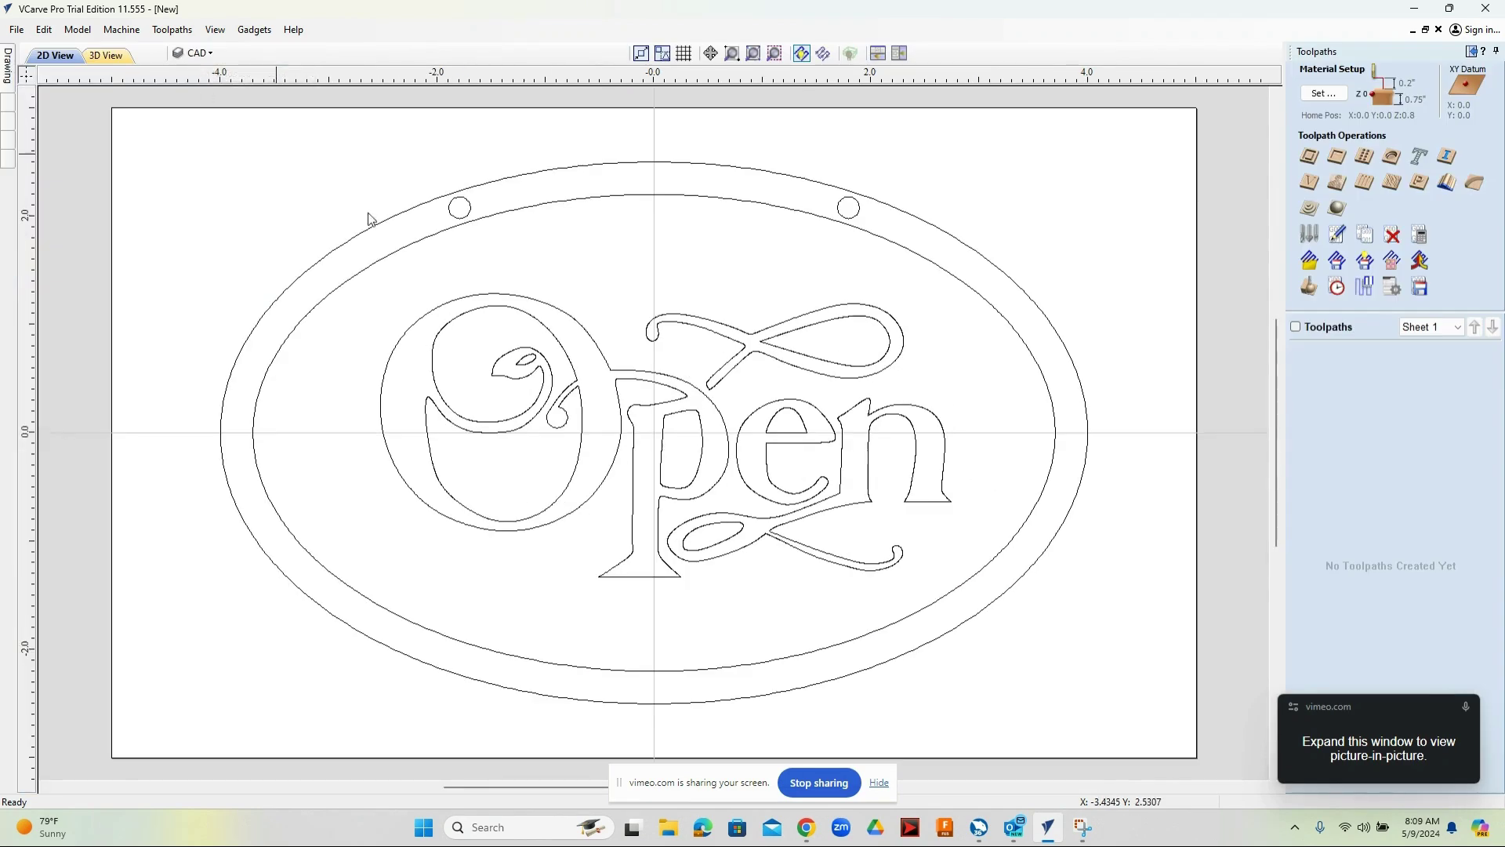
pyautogui.click(1337, 261)
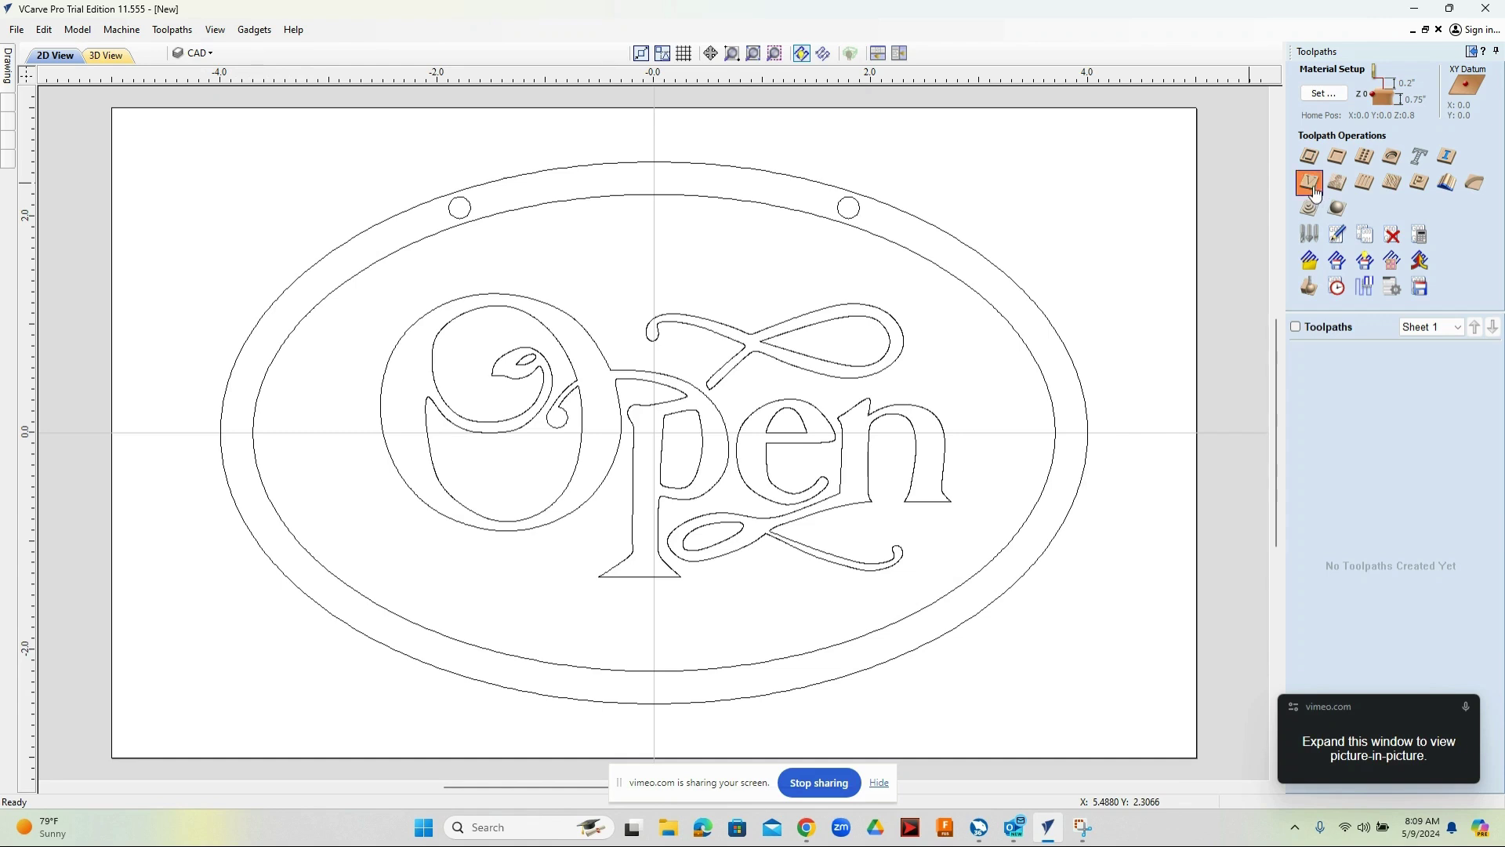
pyautogui.moveTo(376, 282); pyautogui.dragTo(957, 615)
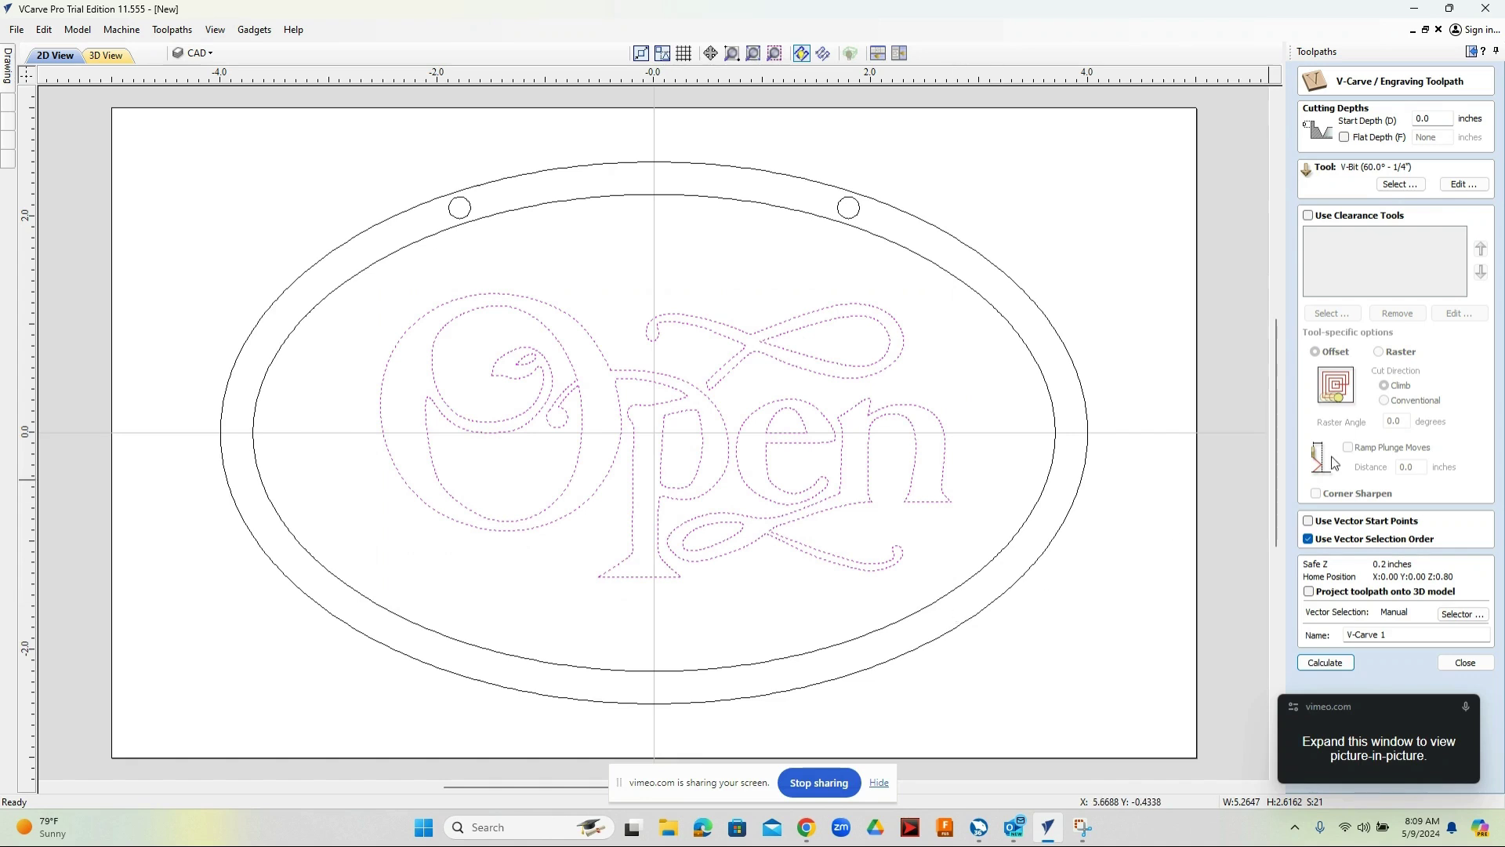
pyautogui.click(1344, 137)
pyautogui.click(1345, 138)
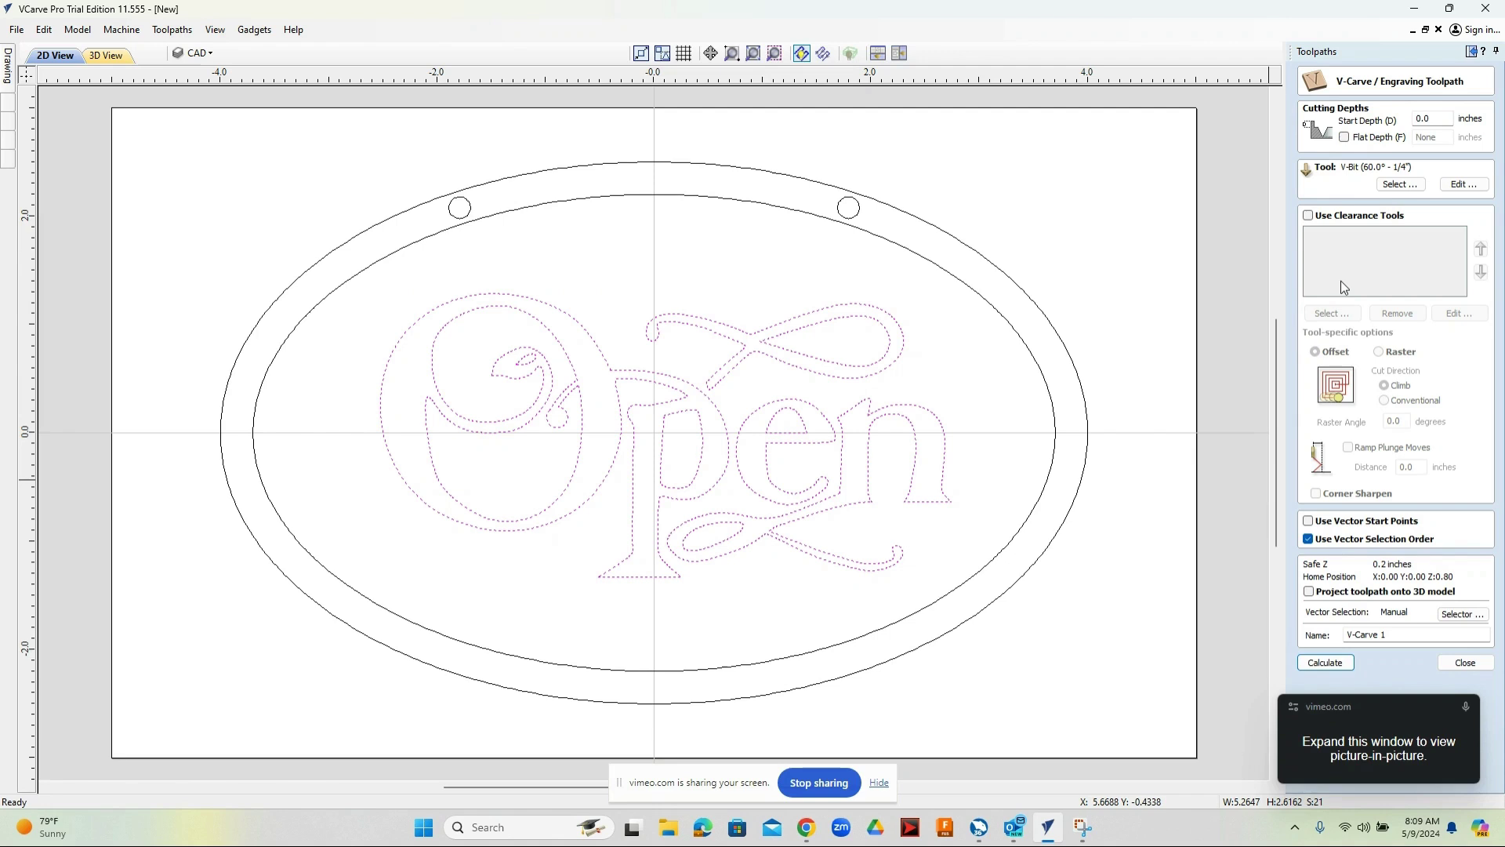
pyautogui.click(1331, 663)
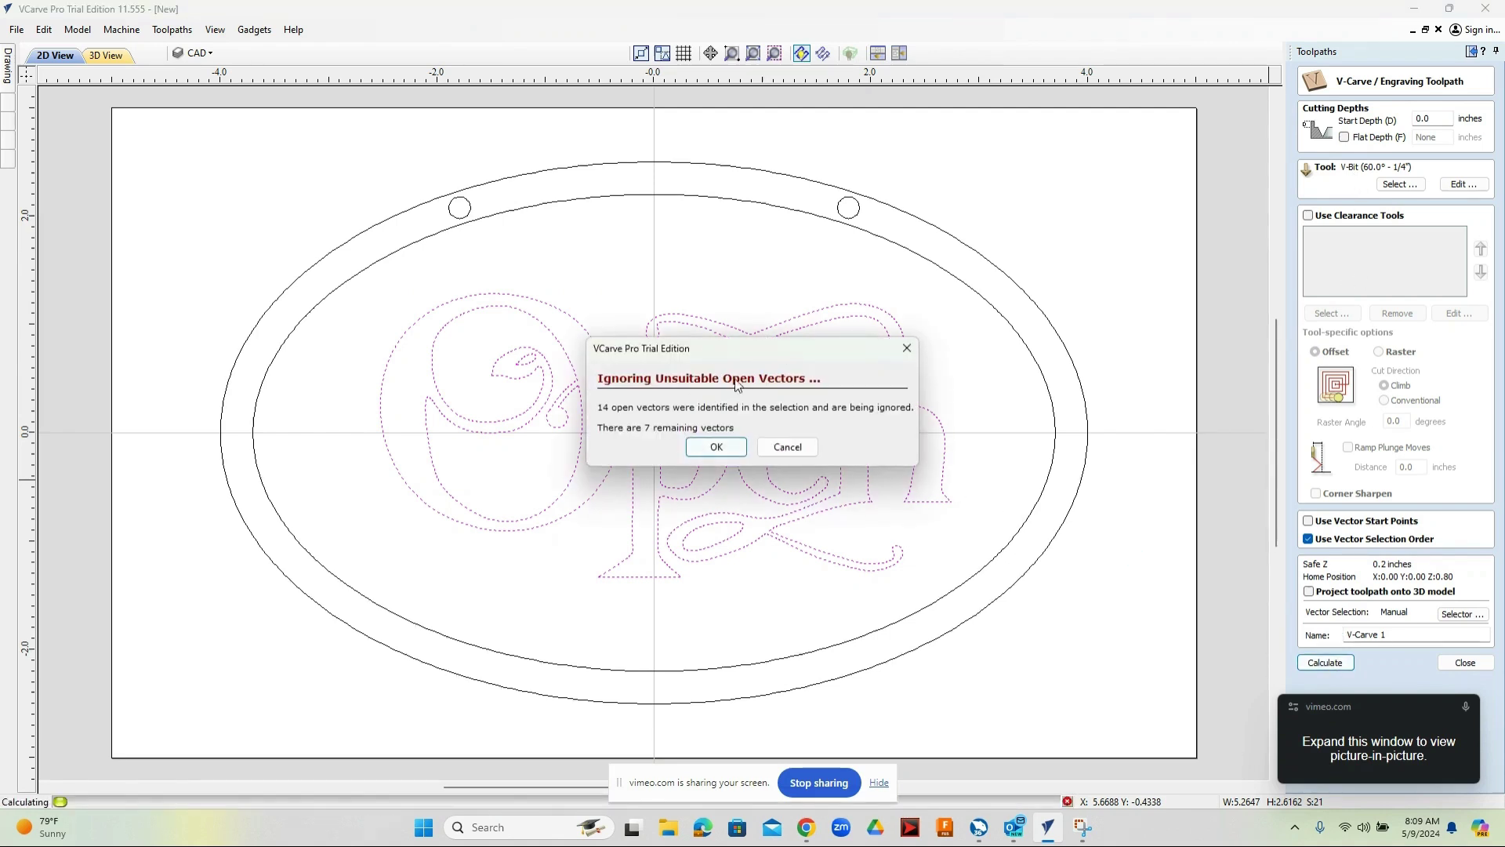
pyautogui.click(715, 447)
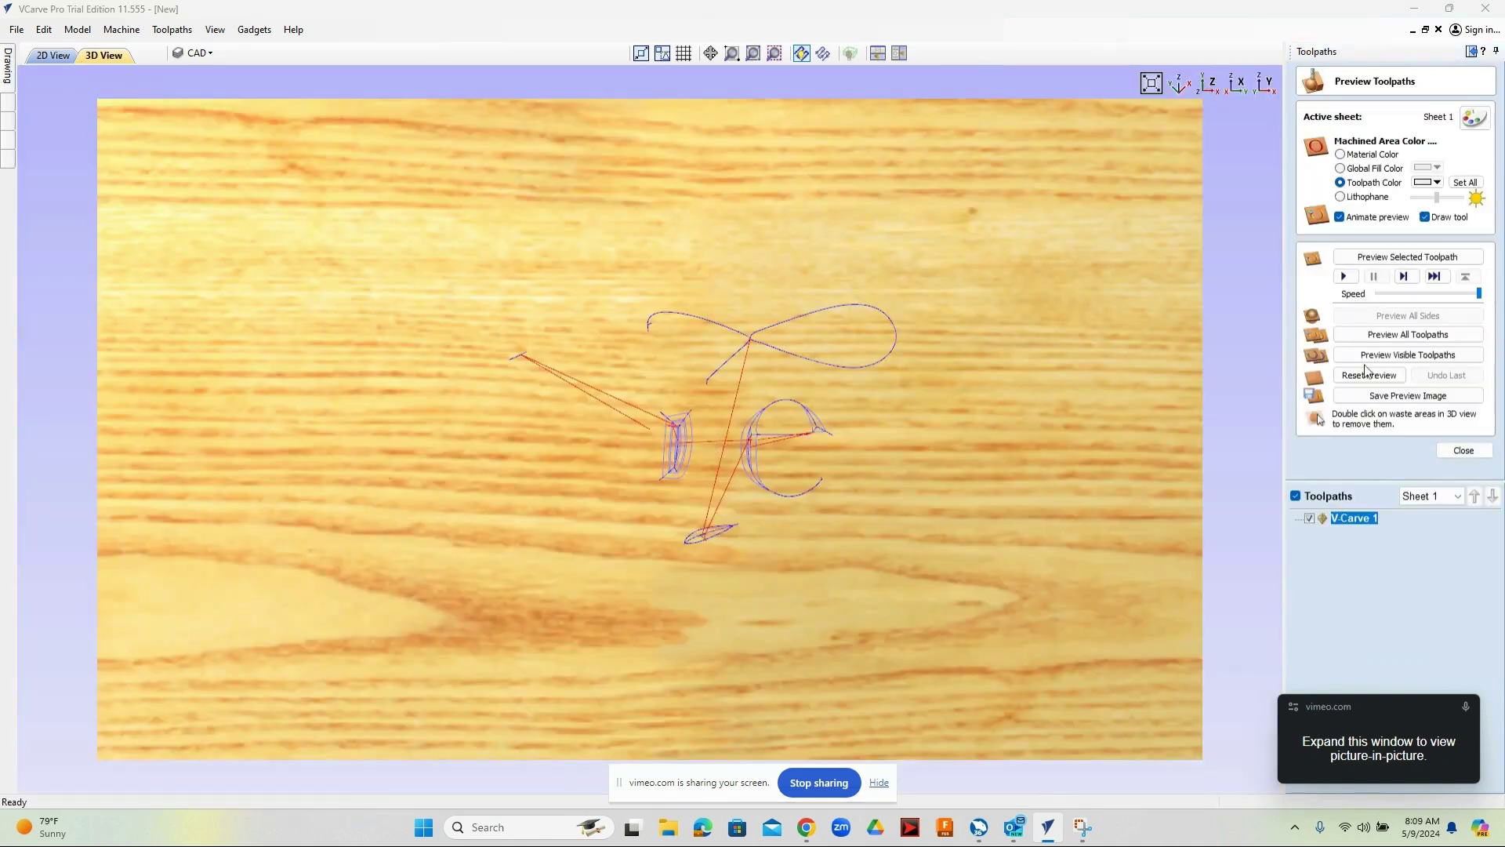
pyautogui.click(1344, 276)
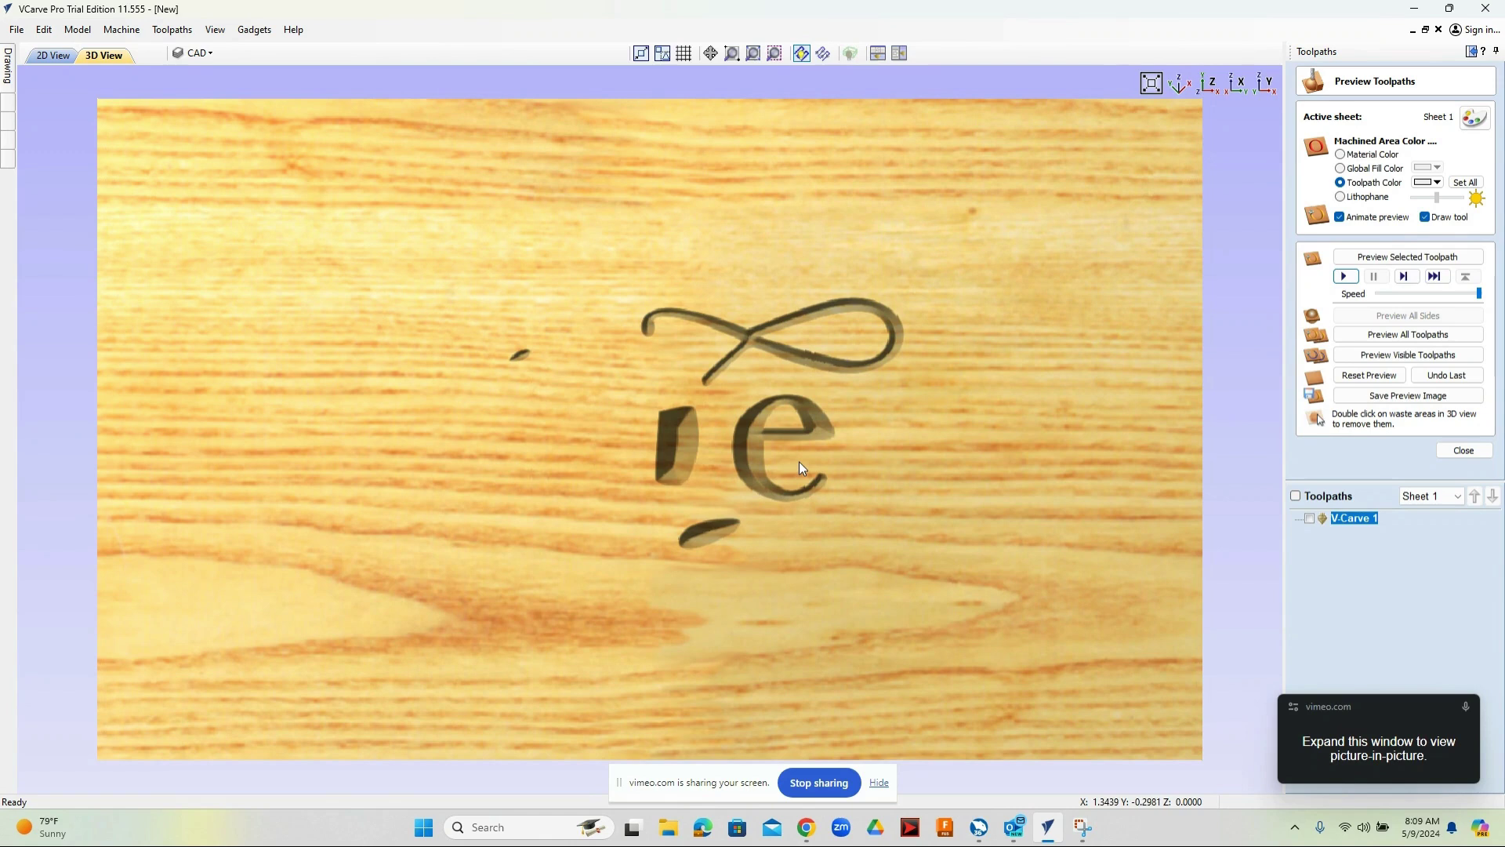
# - Delete the V-Carve 1 toolpath, close the toolpath preview and return to the 2D view
pyautogui.click(1354, 523)
pyautogui.press('Delete')
pyautogui.click(1464, 450)
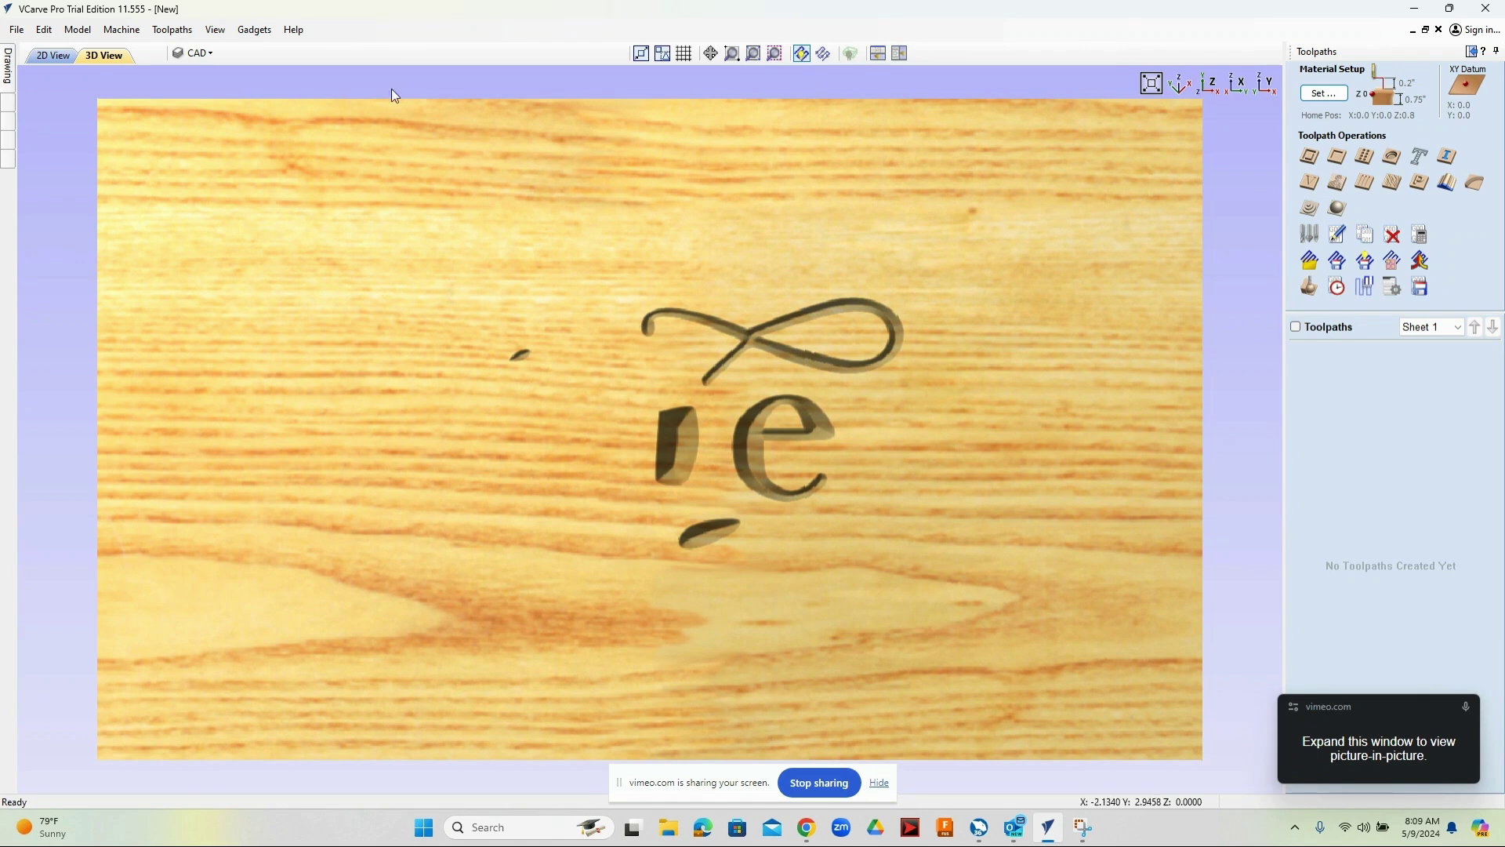
pyautogui.click(52, 56)
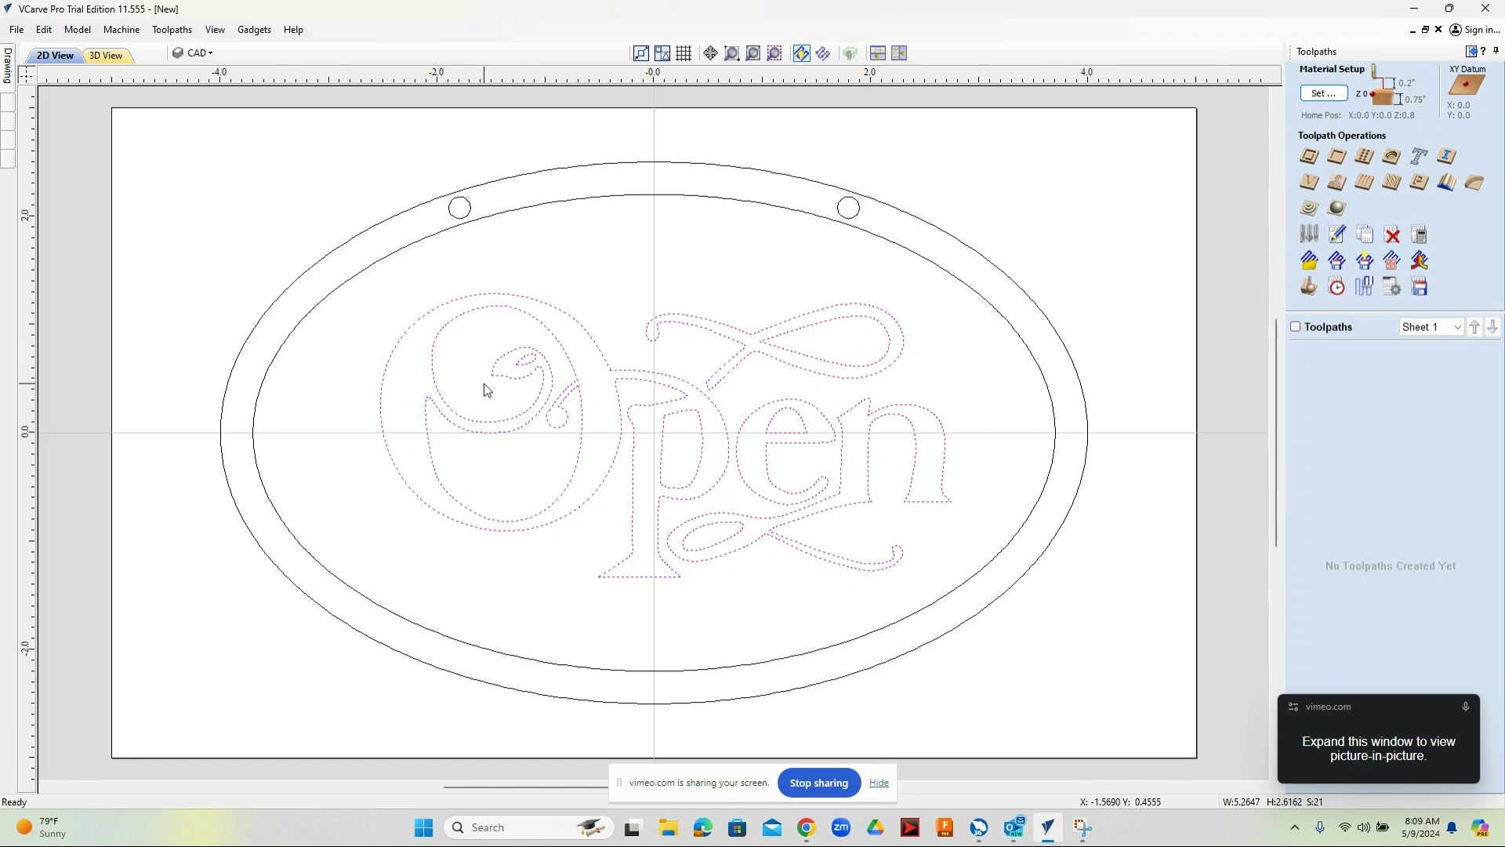
# - Join the open vectors of the Open lettering using a tolerance of 0.0004 inches
pyautogui.moveTo(8, 64)
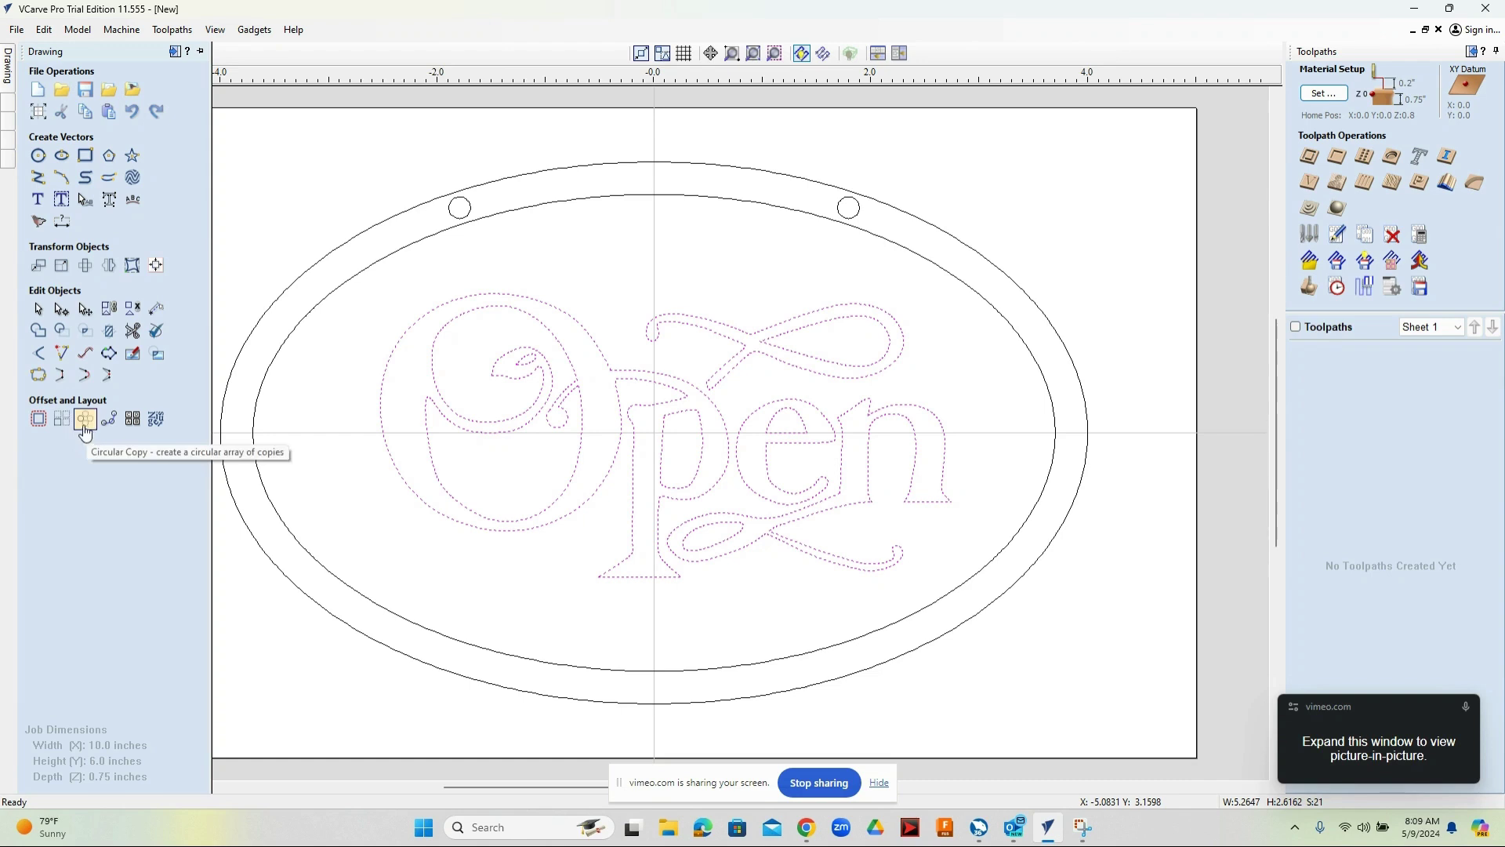
pyautogui.click(37, 376)
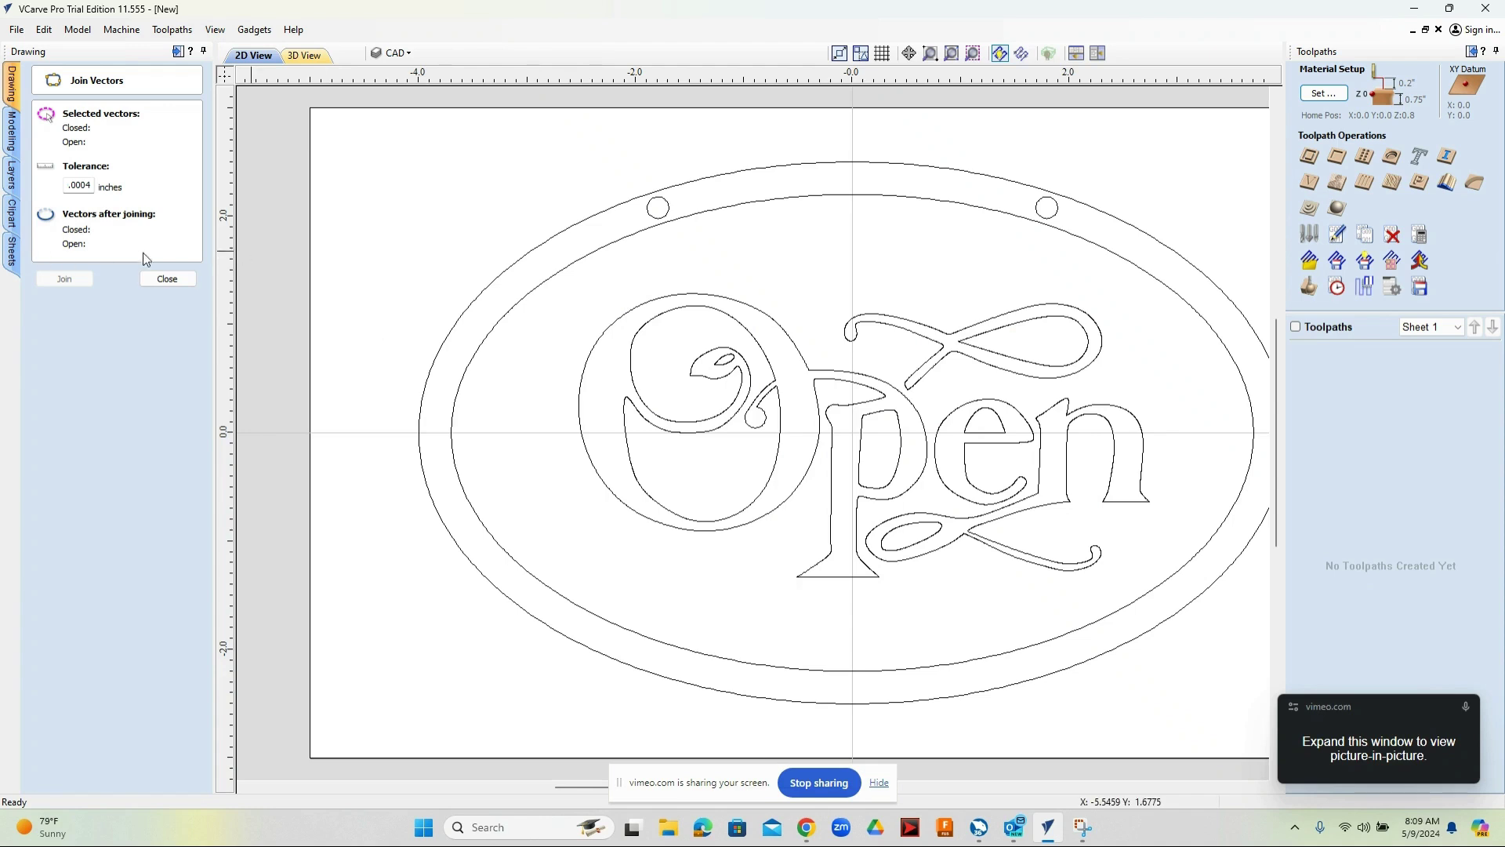
pyautogui.click(167, 279)
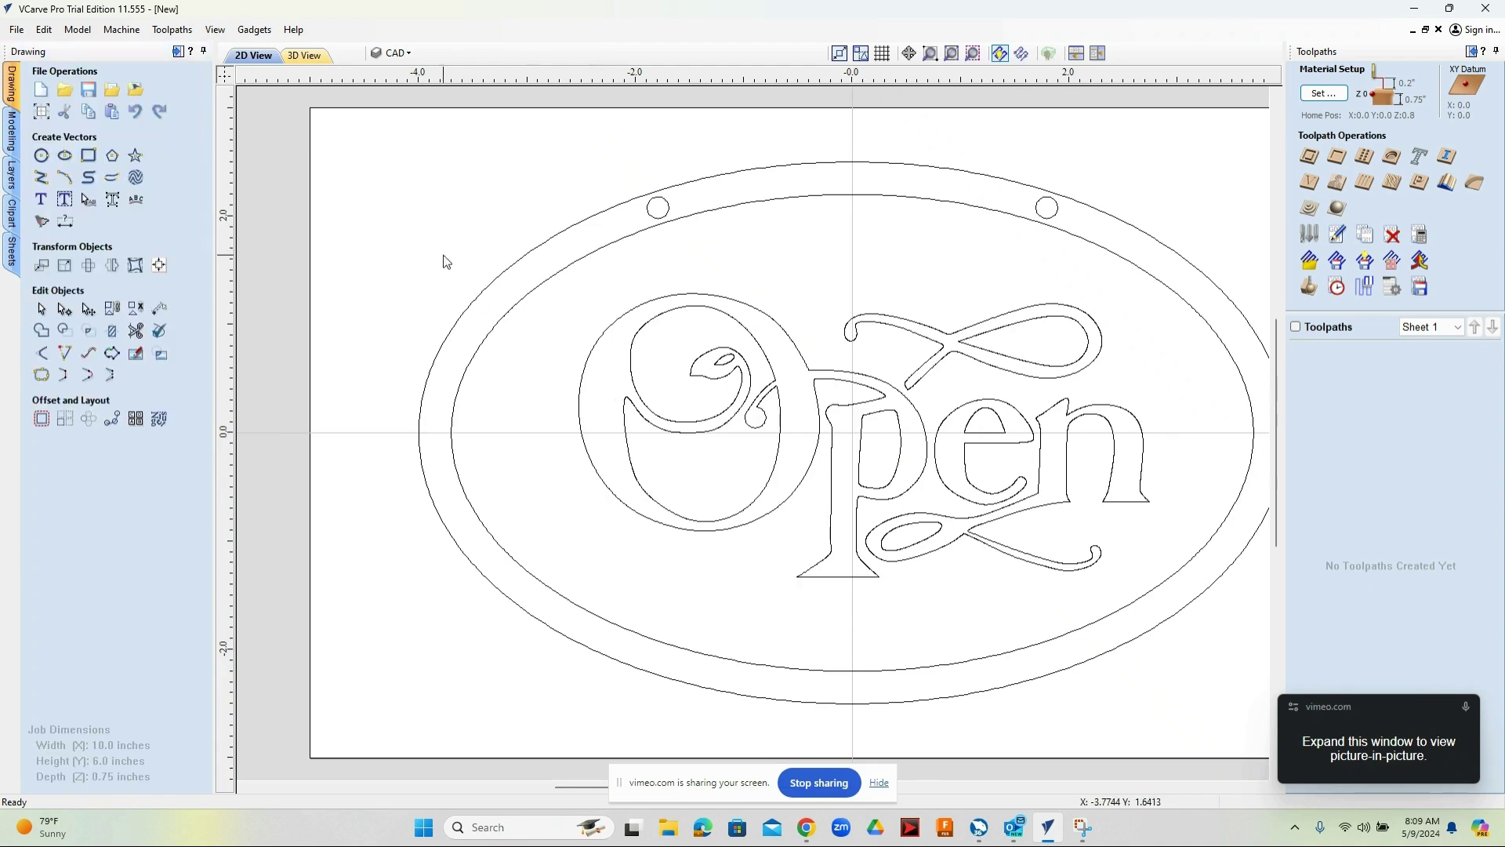
pyautogui.click(178, 52)
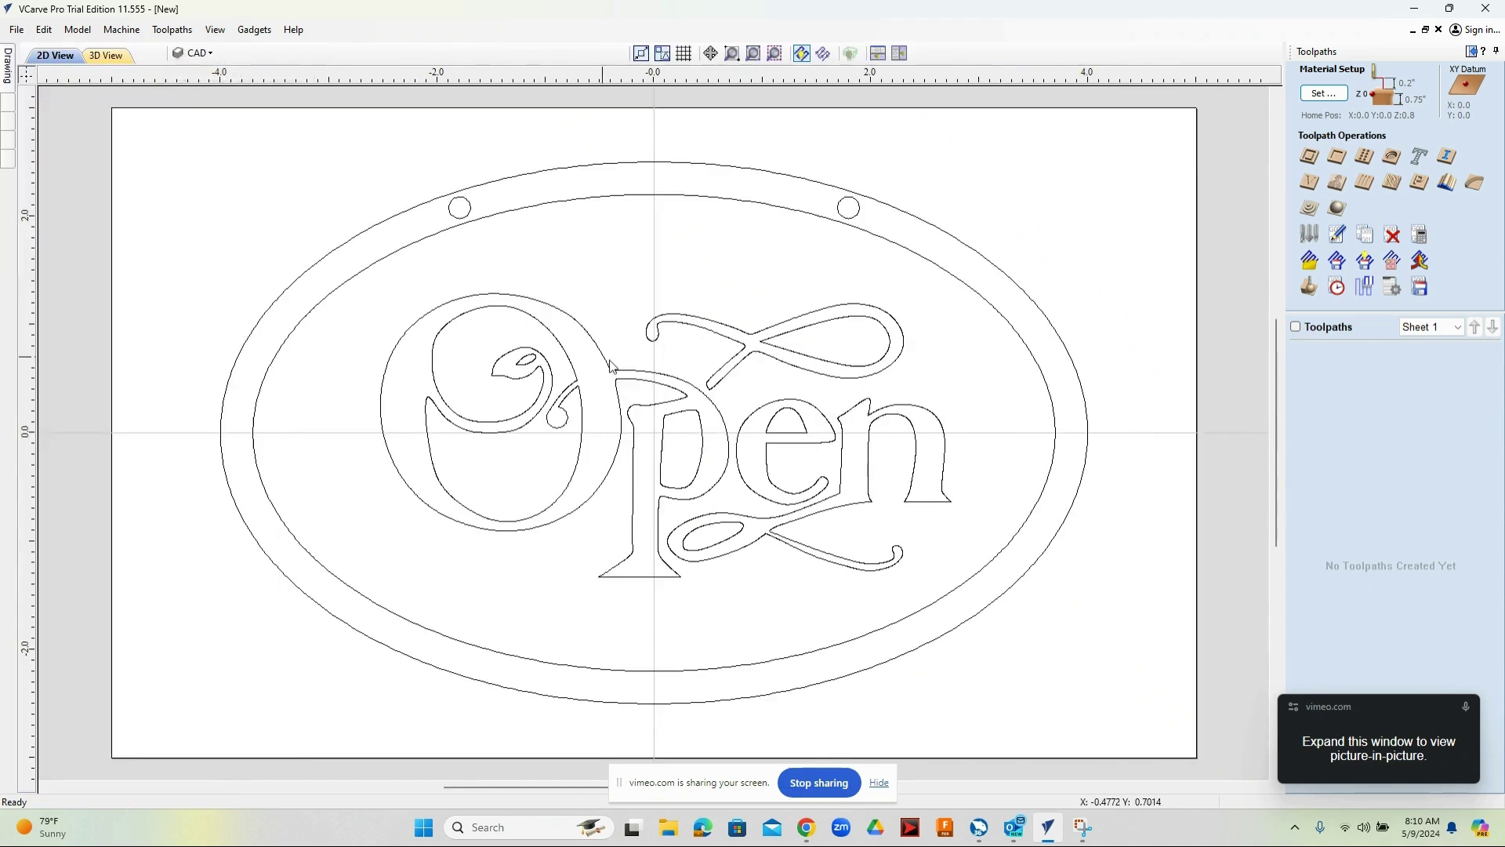
# - Calculate a V-Carve toolpath for the joined Open lettering at start depth 0.0, then preview it on reset material
pyautogui.click(1309, 183)
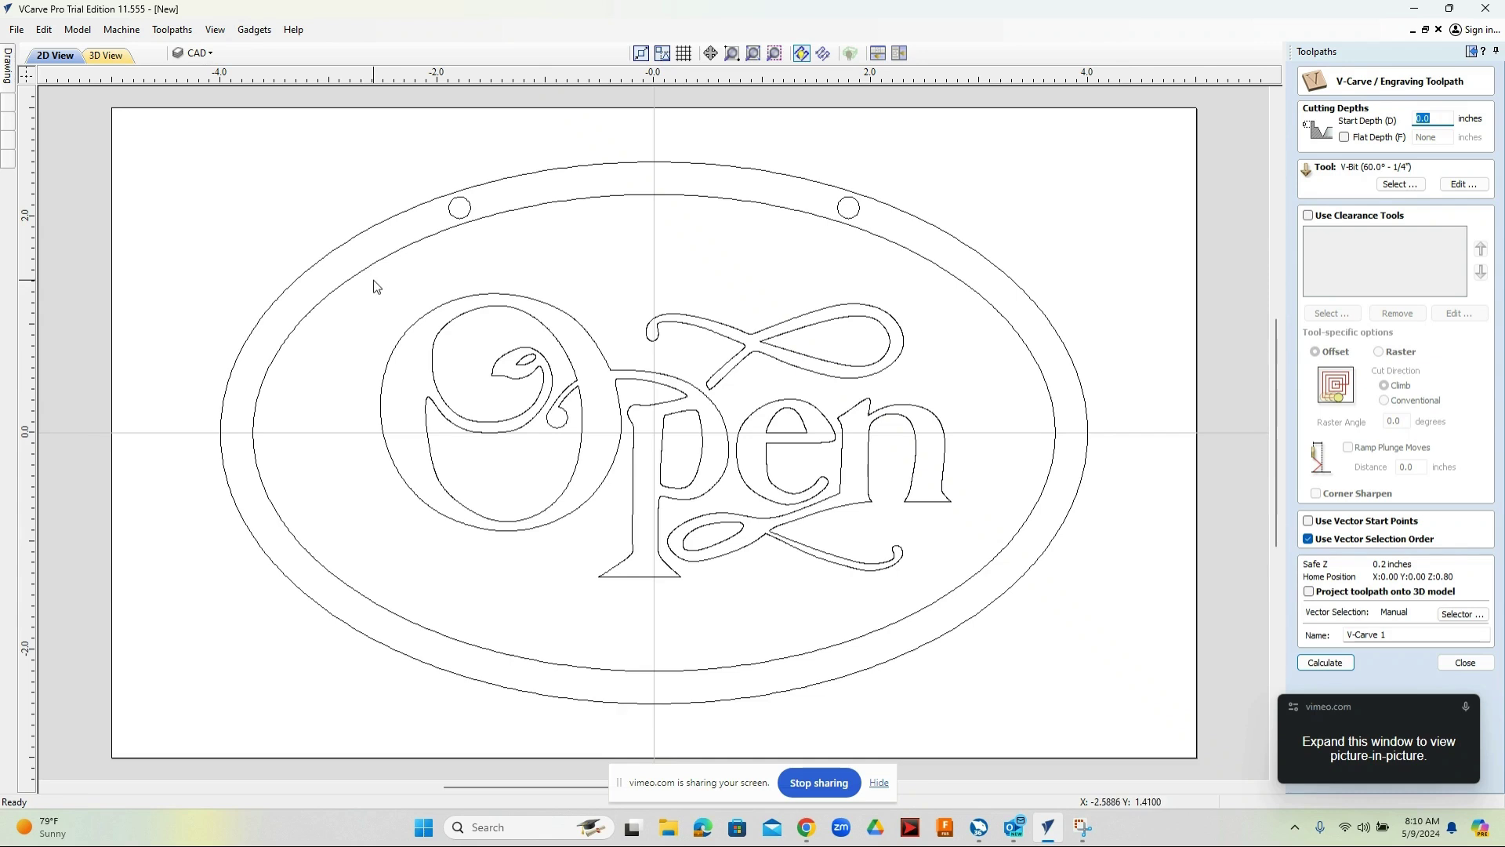
pyautogui.moveTo(374, 280); pyautogui.dragTo(952, 618)
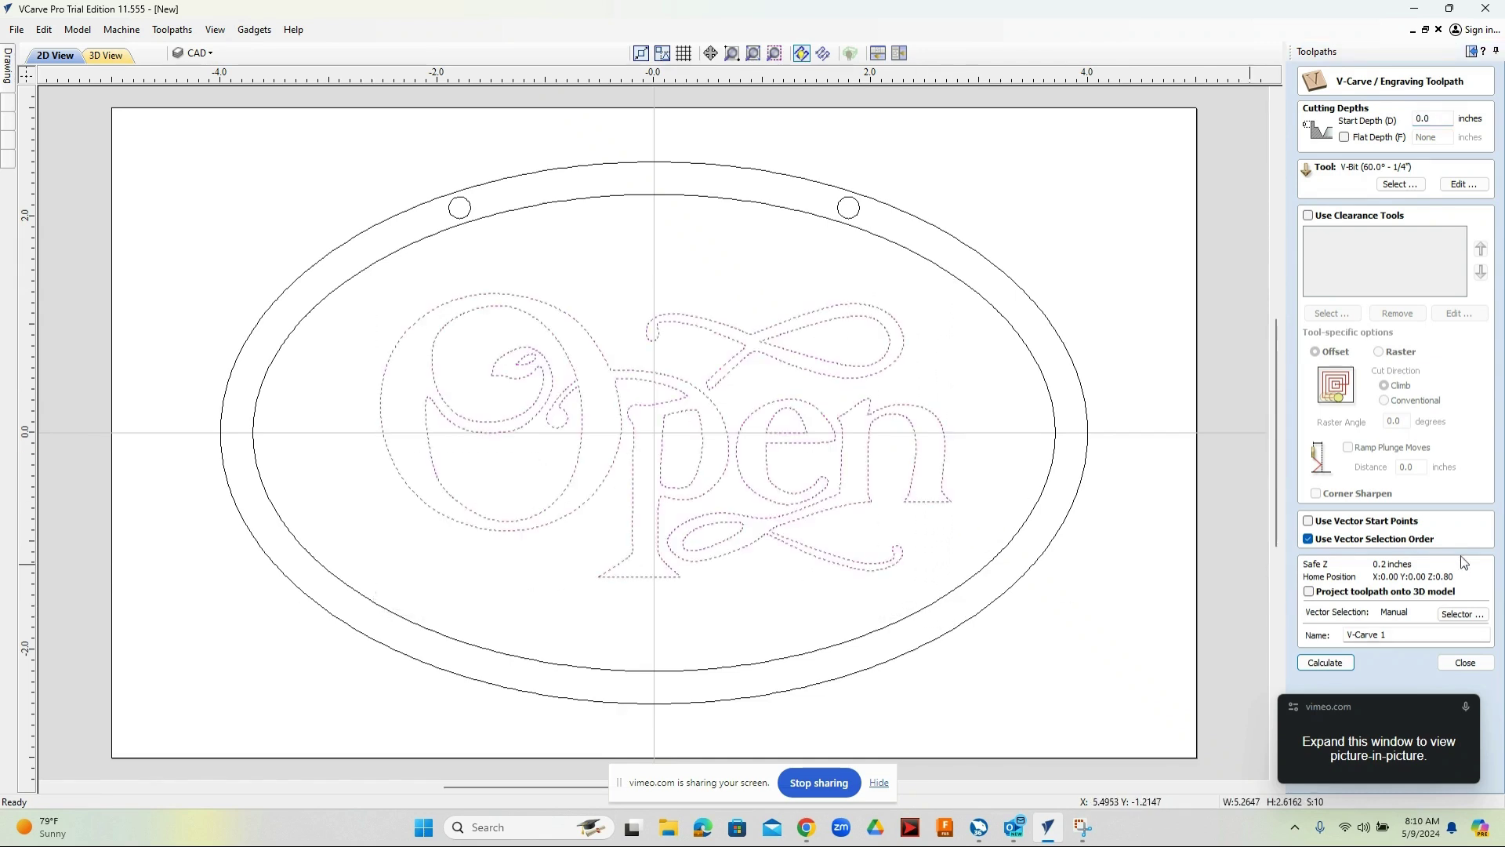
pyautogui.click(1341, 667)
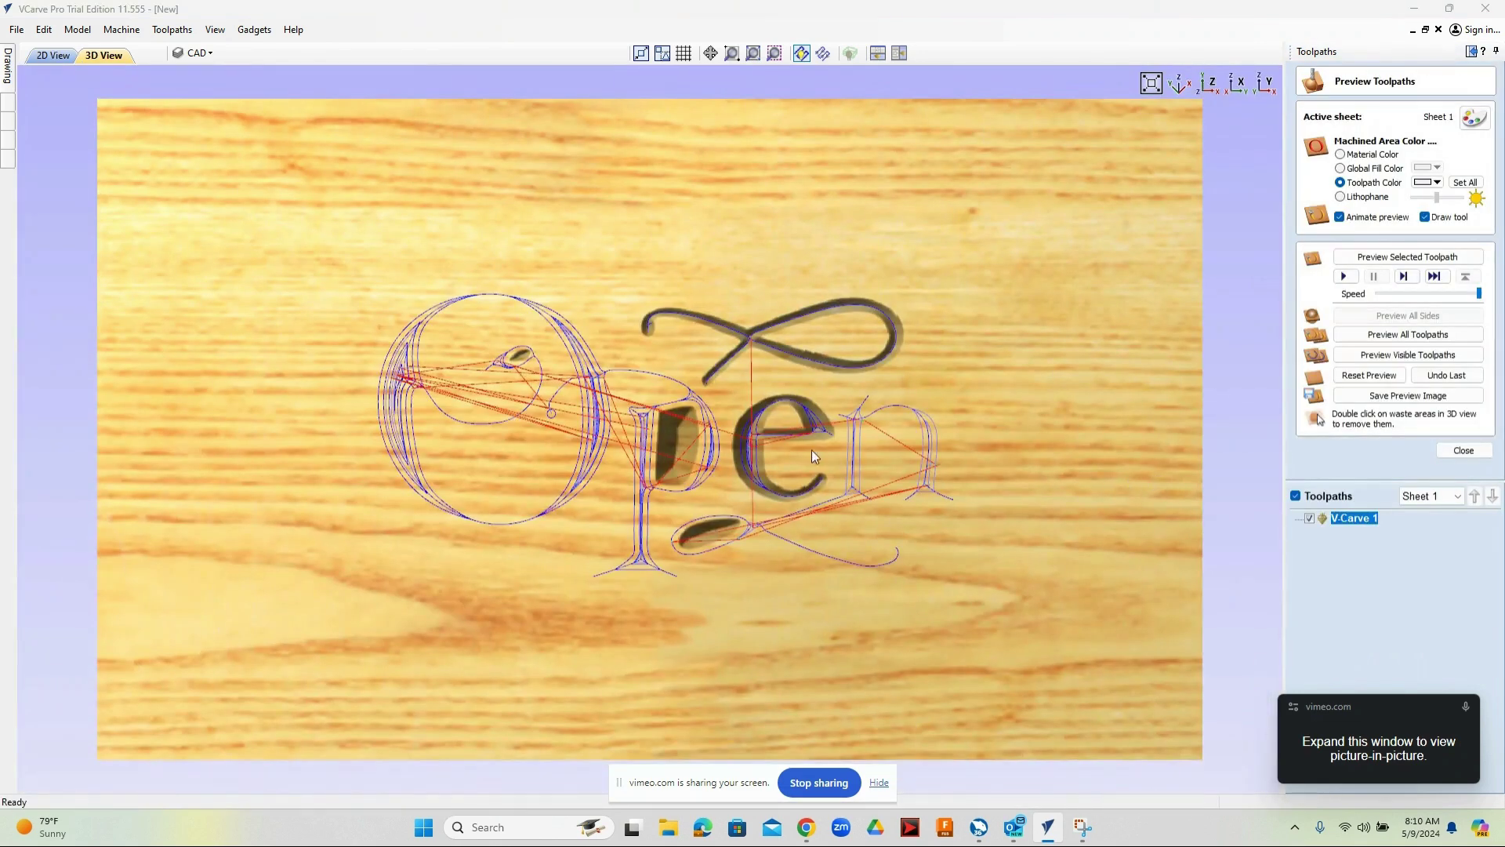
pyautogui.click(1364, 376)
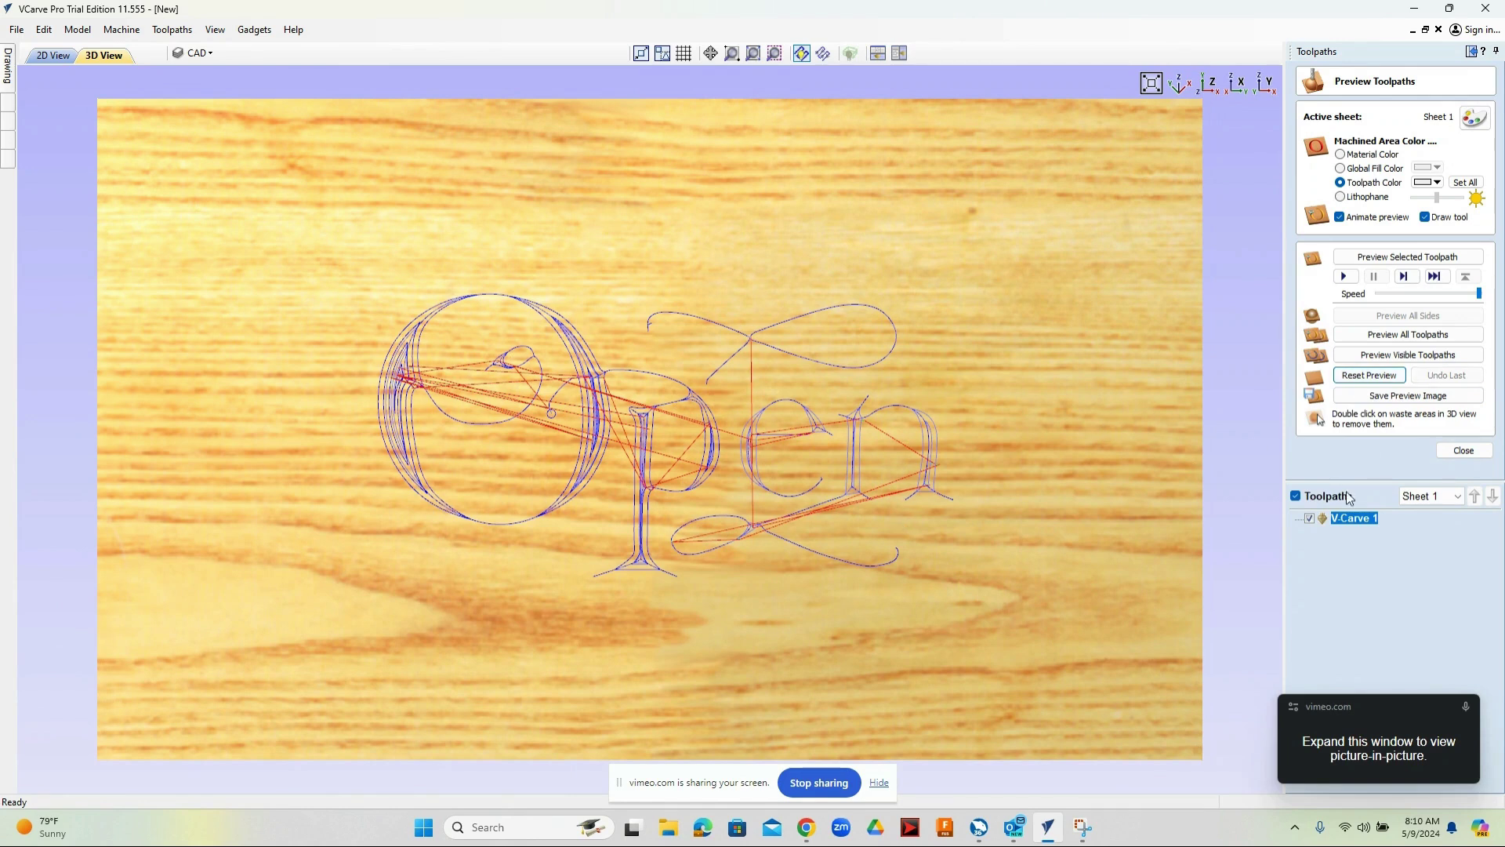
pyautogui.click(1344, 276)
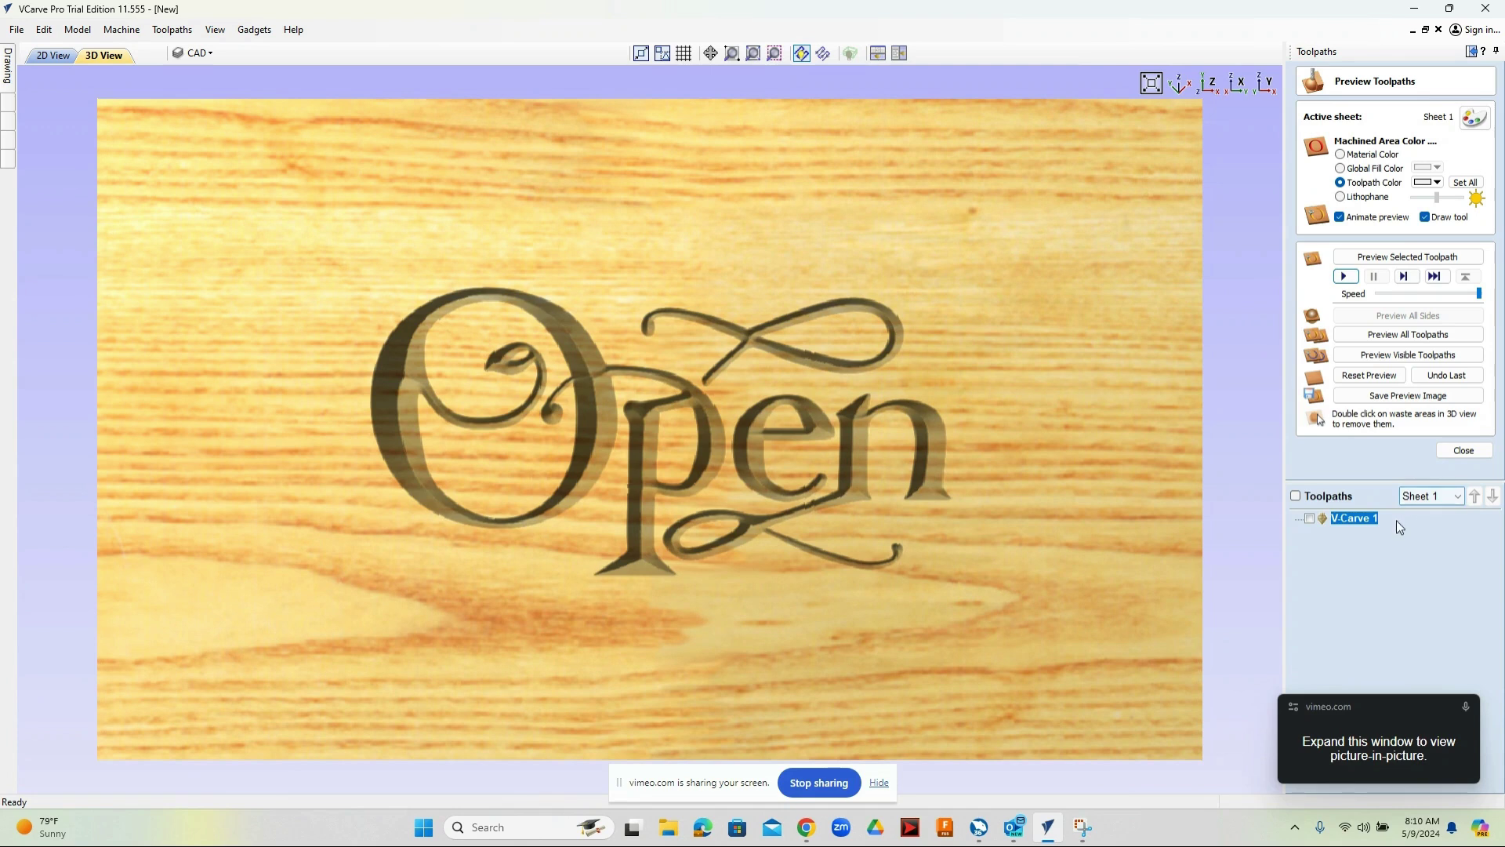
# - Delete the lettering's V-Carve toolpath, reset the material preview and return to the 2D view
pyautogui.press('Delete')
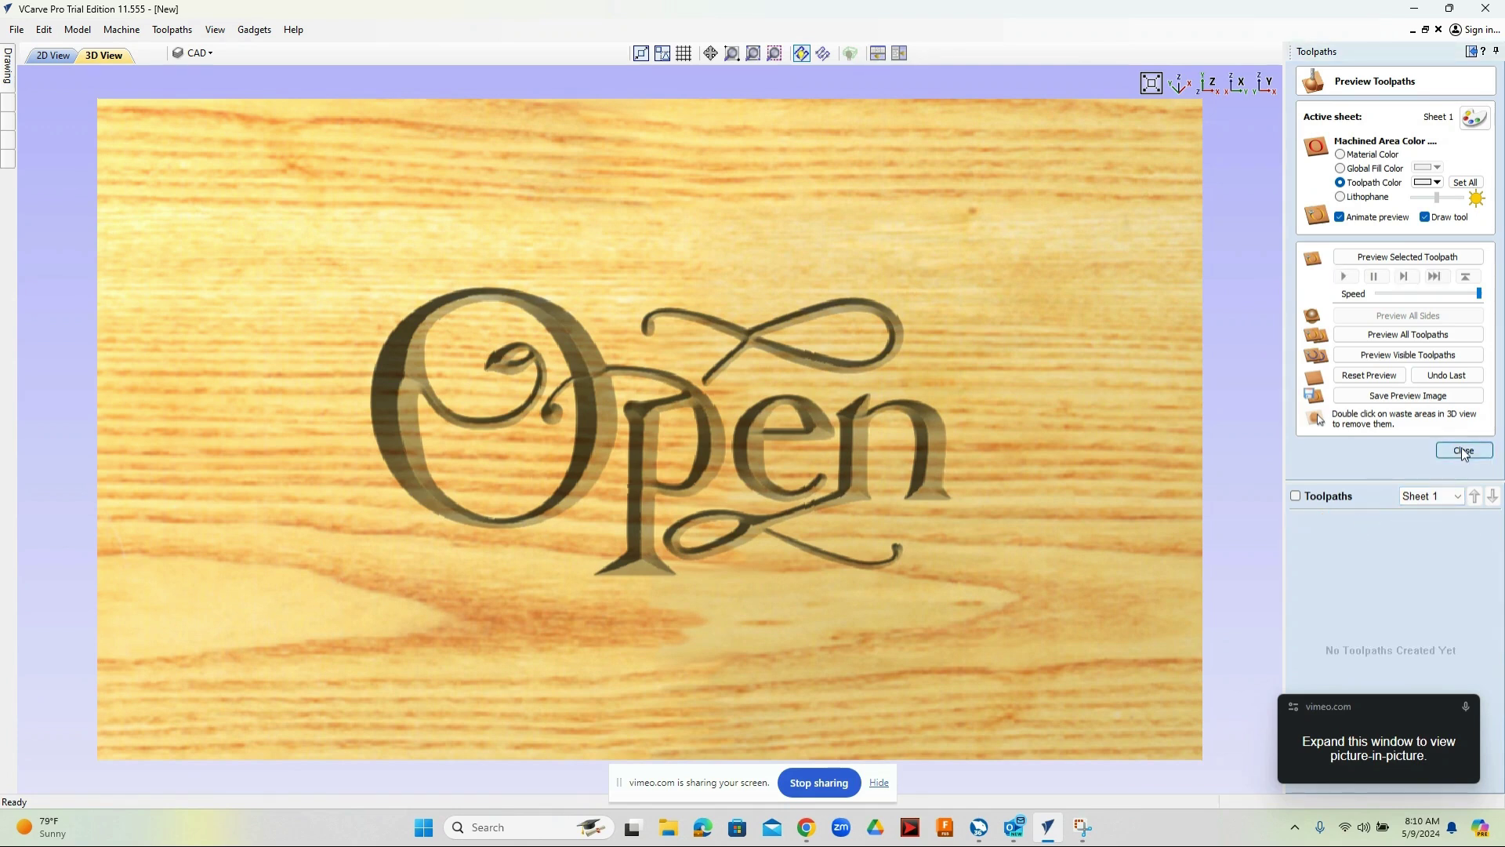
pyautogui.click(1370, 376)
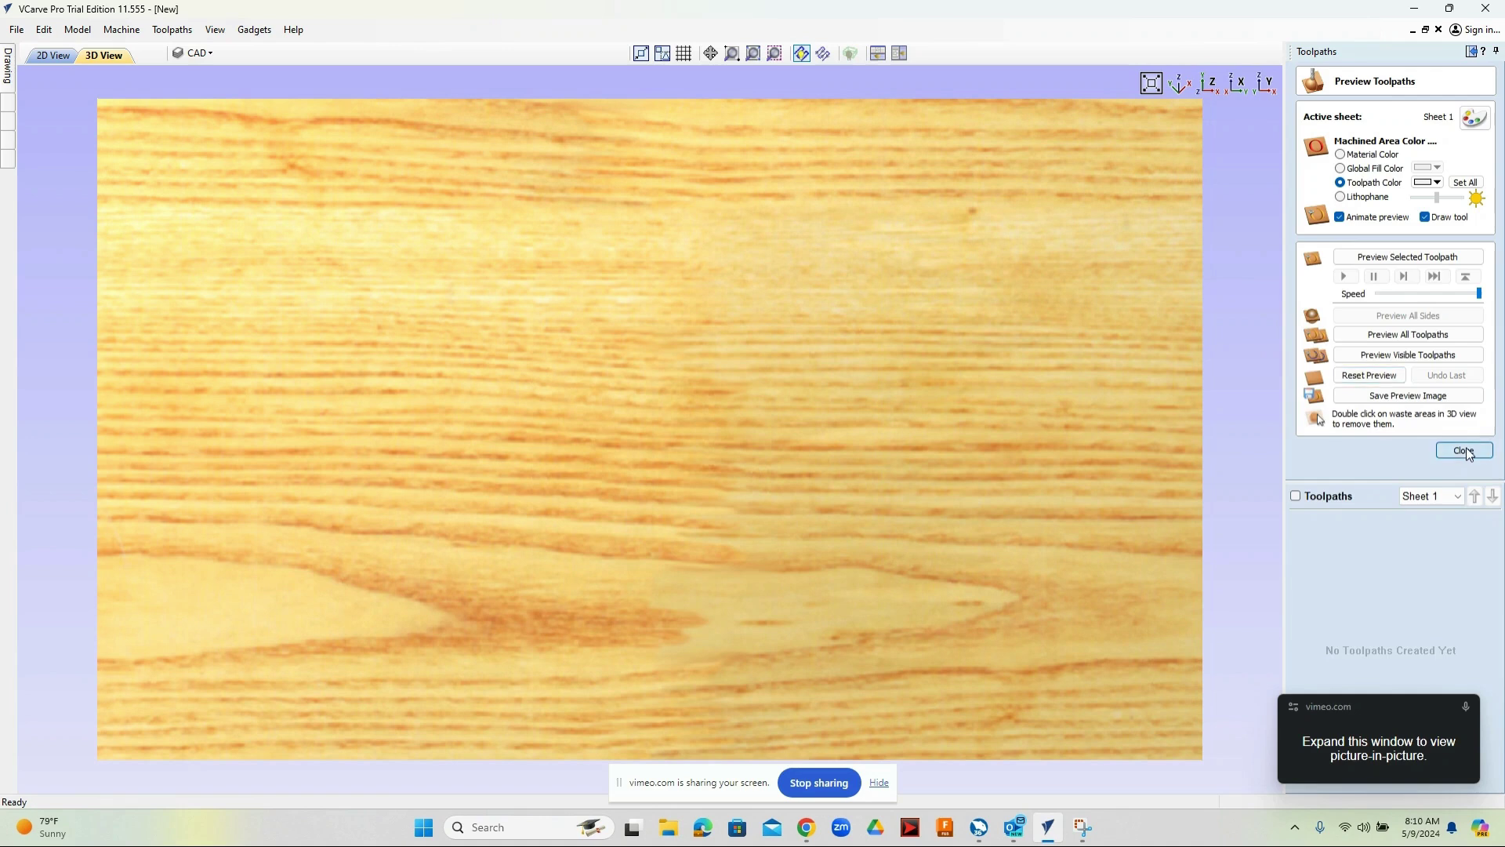
pyautogui.click(1463, 450)
pyautogui.click(53, 56)
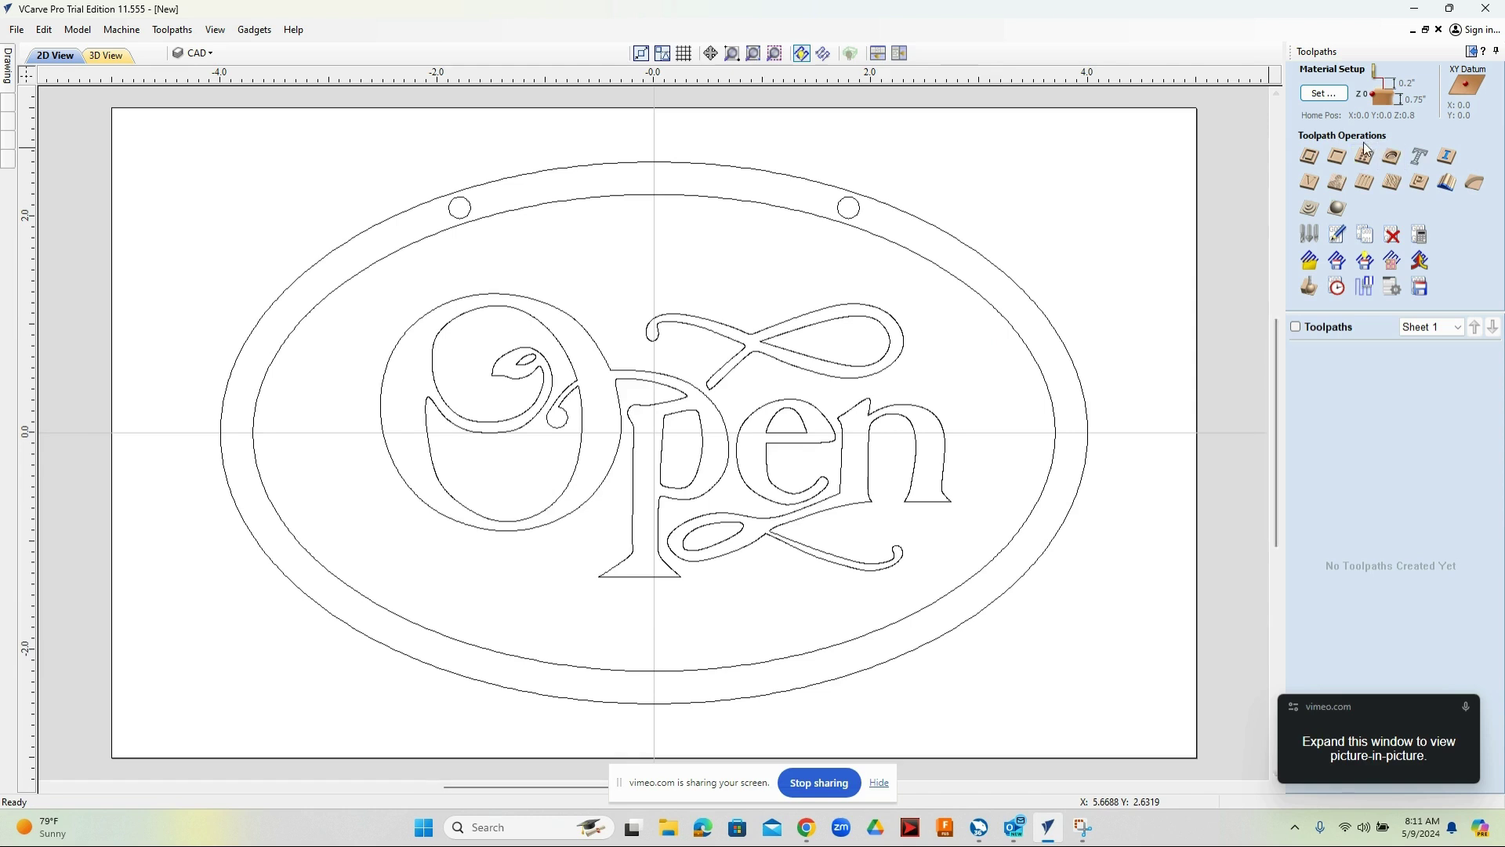
# - Calculate a Pocket toolpath for the inner ellipse with a 0.0625-inch cut depth and the 1/4" End Mill
pyautogui.click(1337, 157)
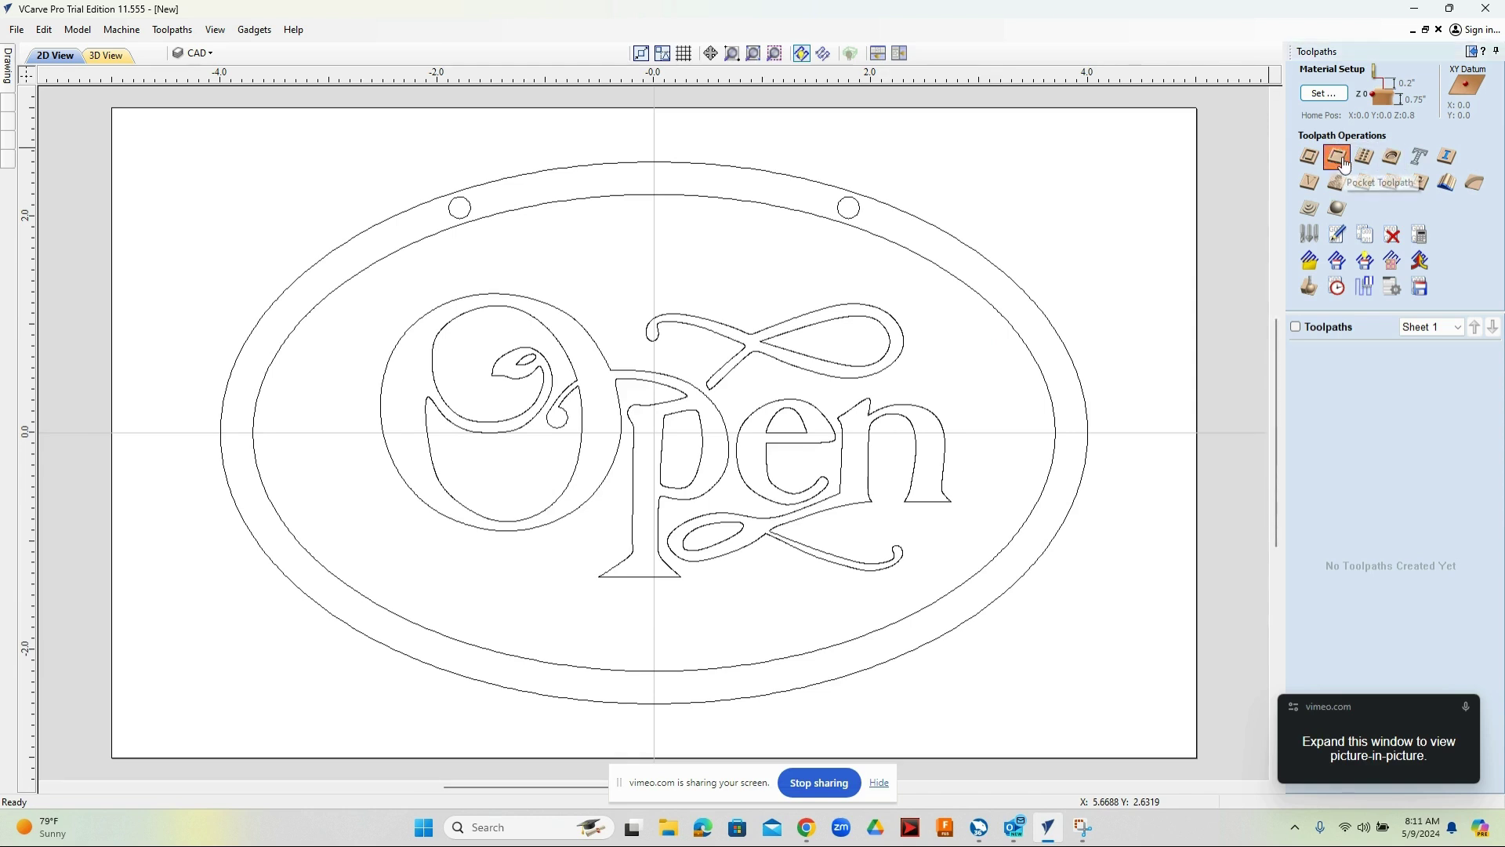
pyautogui.click(976, 296)
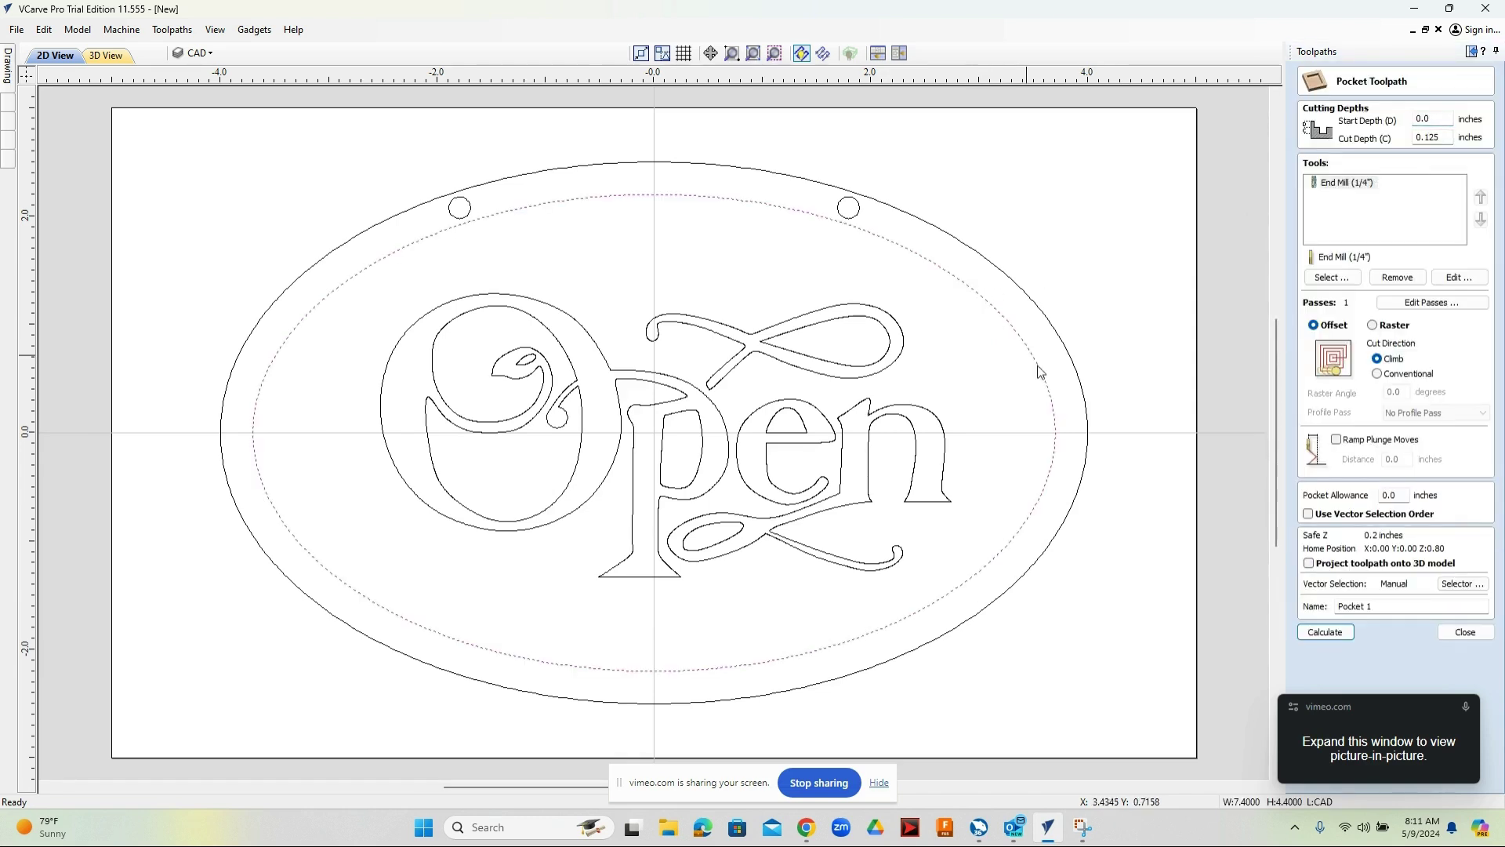
pyautogui.doubleClick(1440, 138)
pyautogui.write('.062')
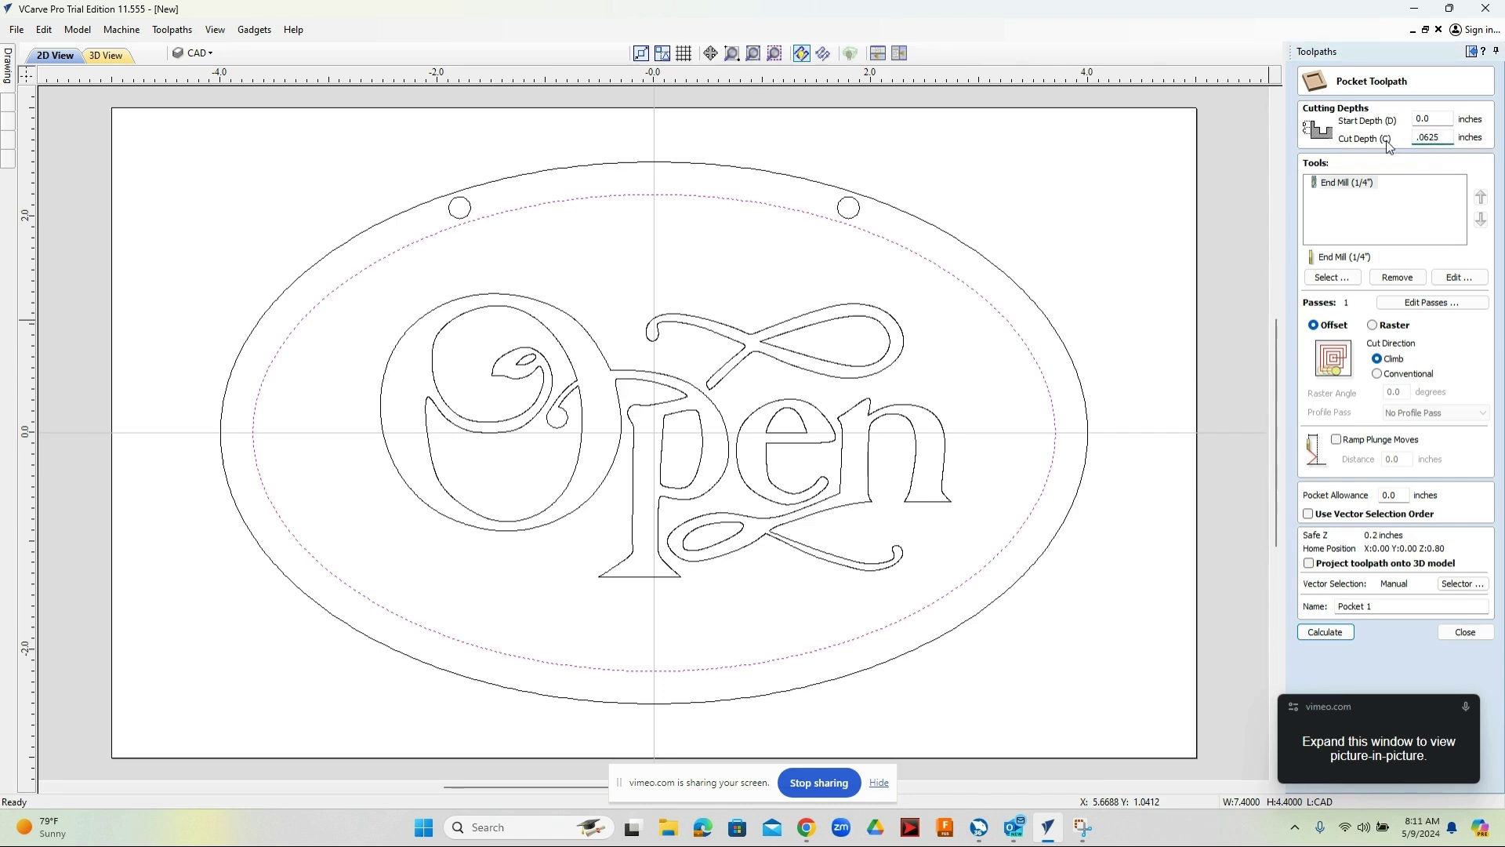
pyautogui.click(1341, 633)
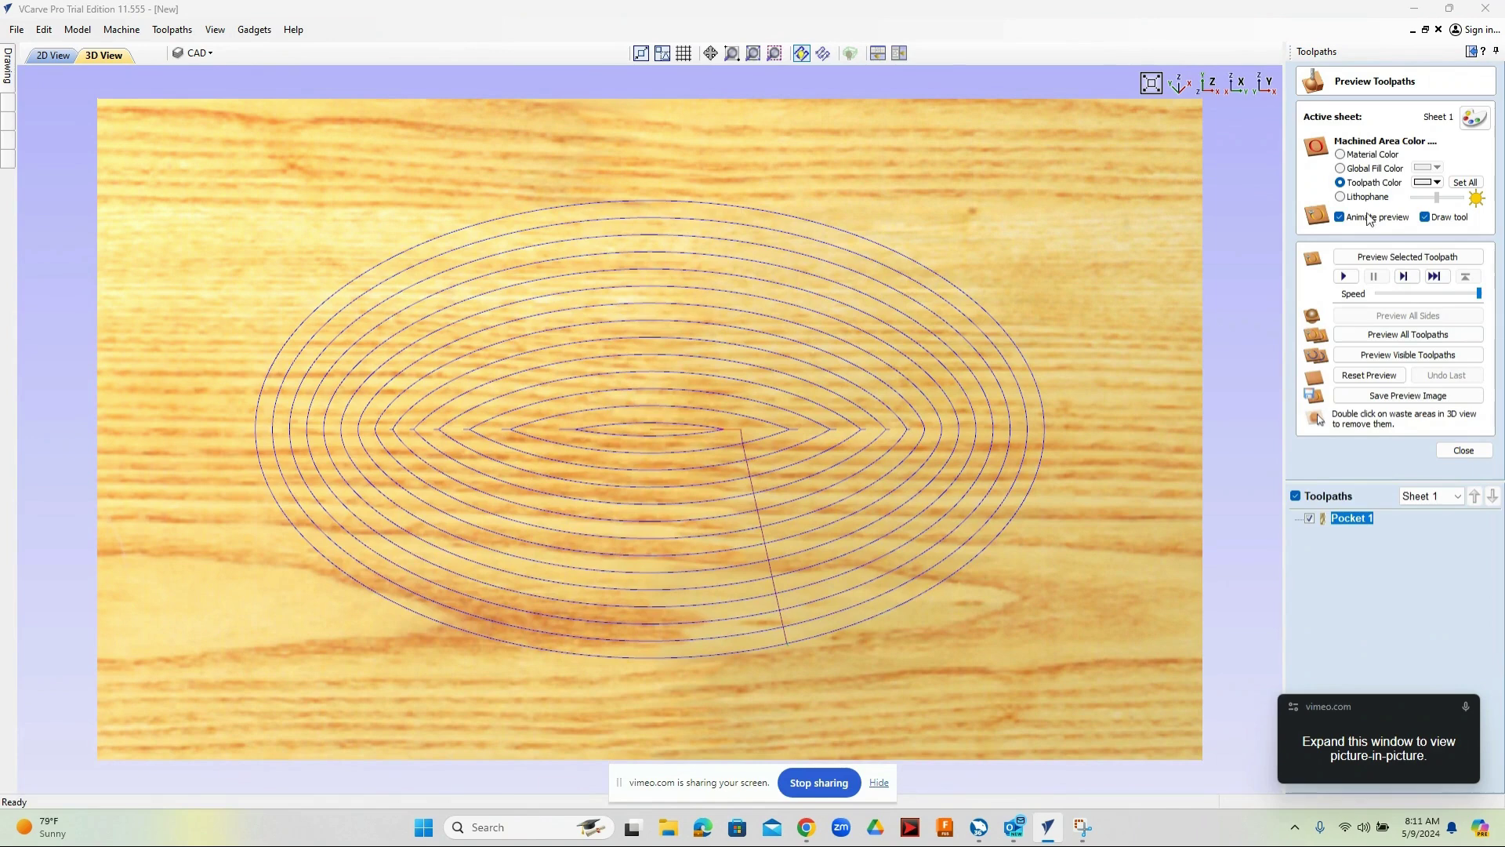
# - Preview the inner ellipse's pocket cut at an angle in 3D, then return to the 2D drawing
pyautogui.click(1344, 277)
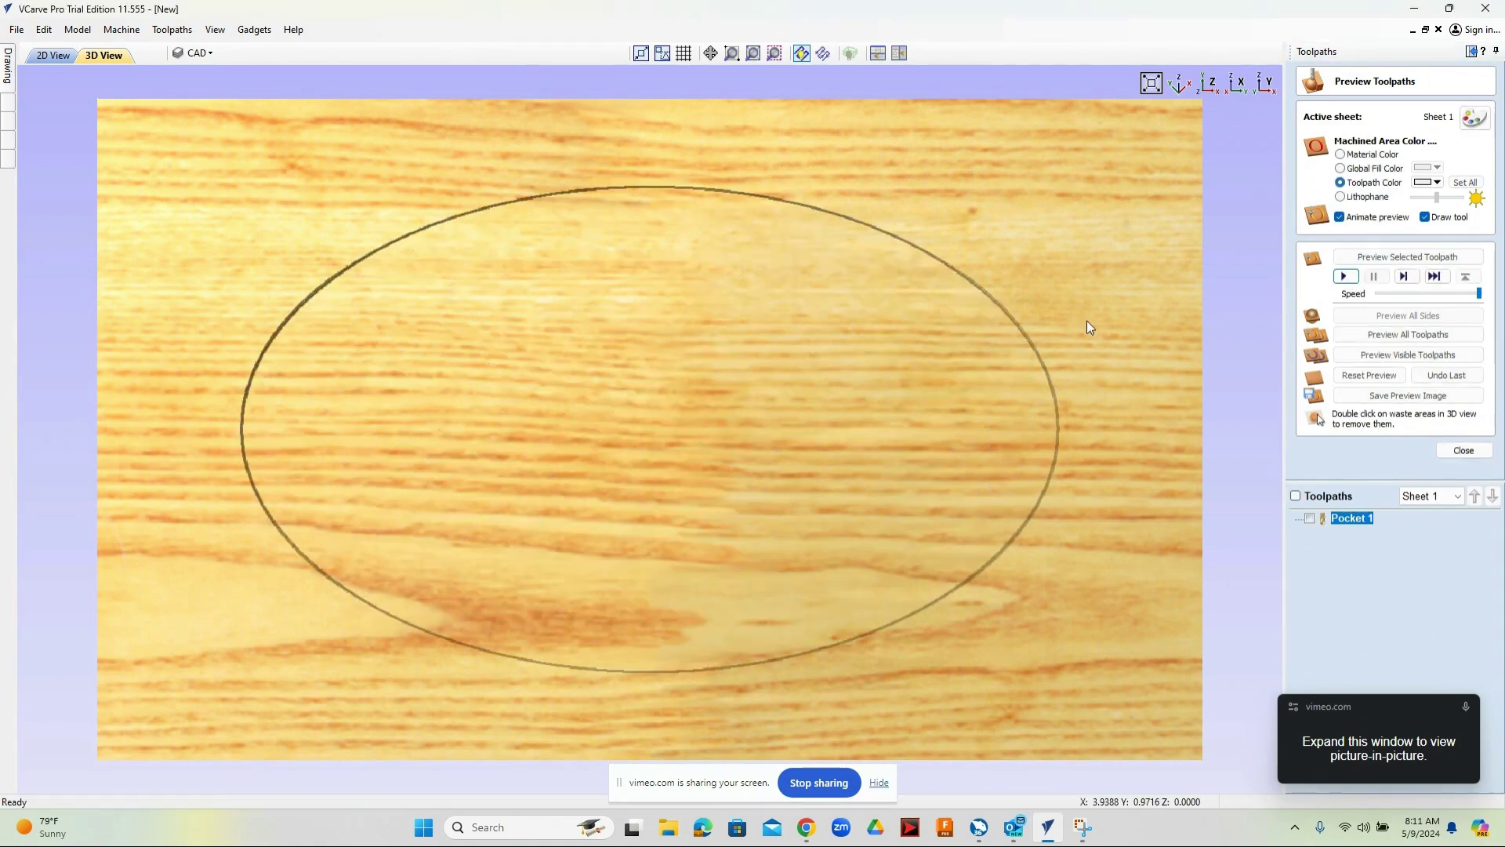
pyautogui.moveTo(624, 554); pyautogui.dragTo(711, 418)
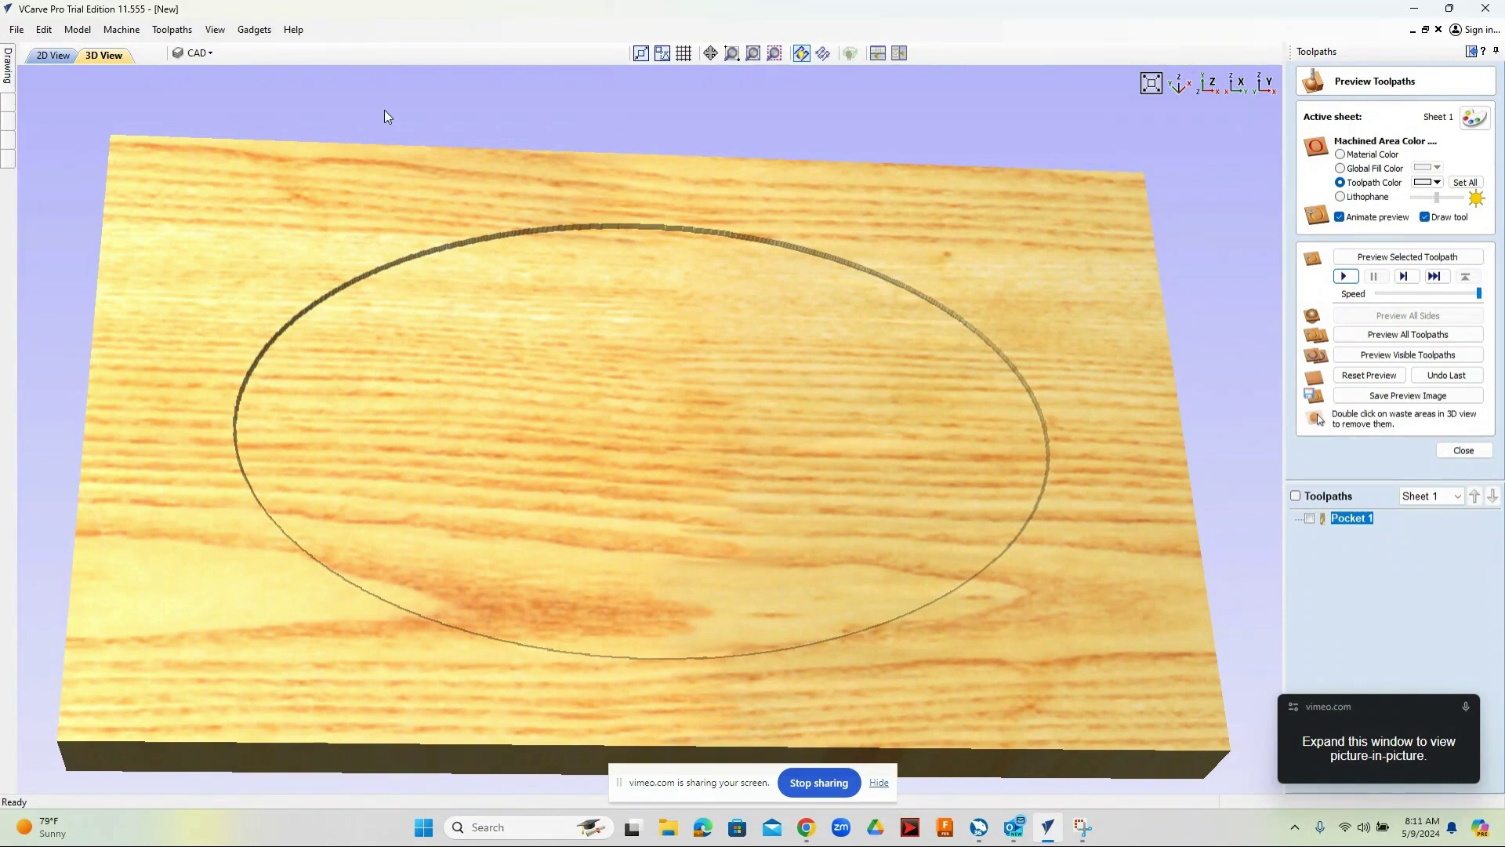
pyautogui.click(49, 55)
pyautogui.click(1136, 312)
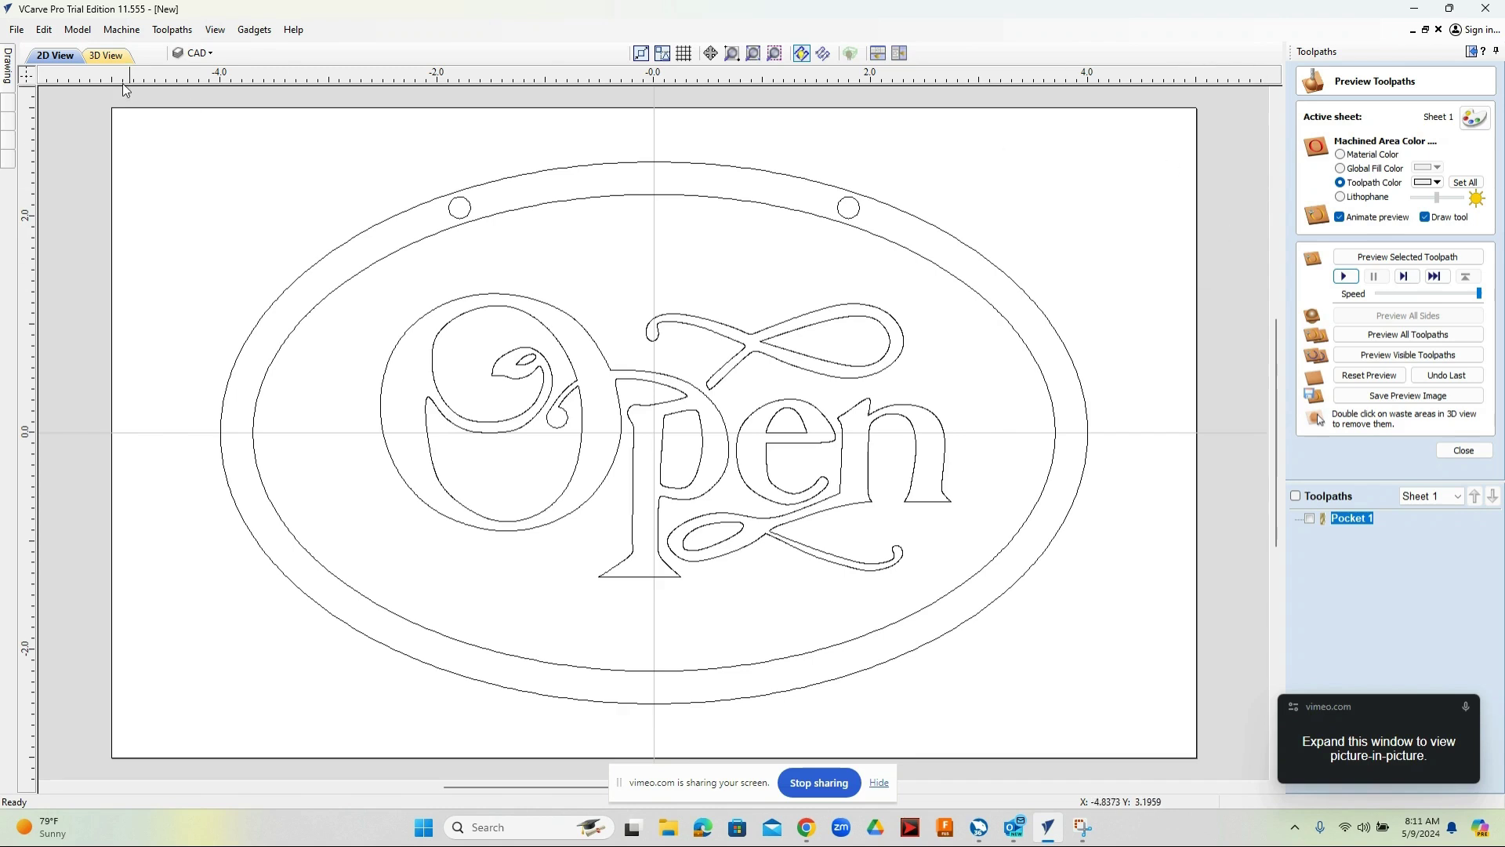
pyautogui.click(1464, 452)
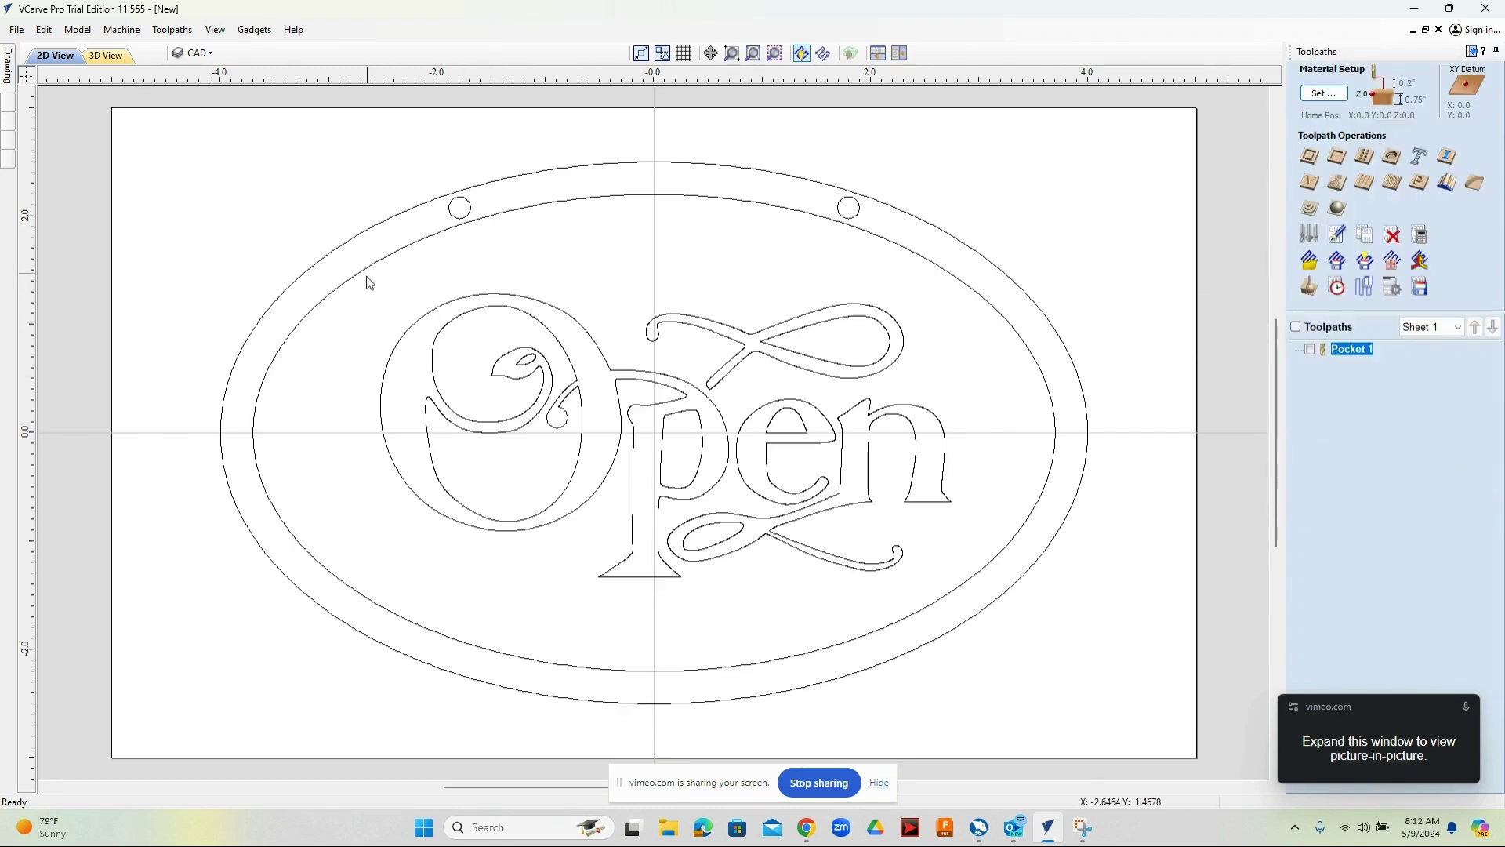
# - Calculate a V-Carve toolpath for the Open lettering with a start depth of 0.0625 inches and the 60° 1/4" V-bit
pyautogui.moveTo(369, 288); pyautogui.dragTo(959, 615)
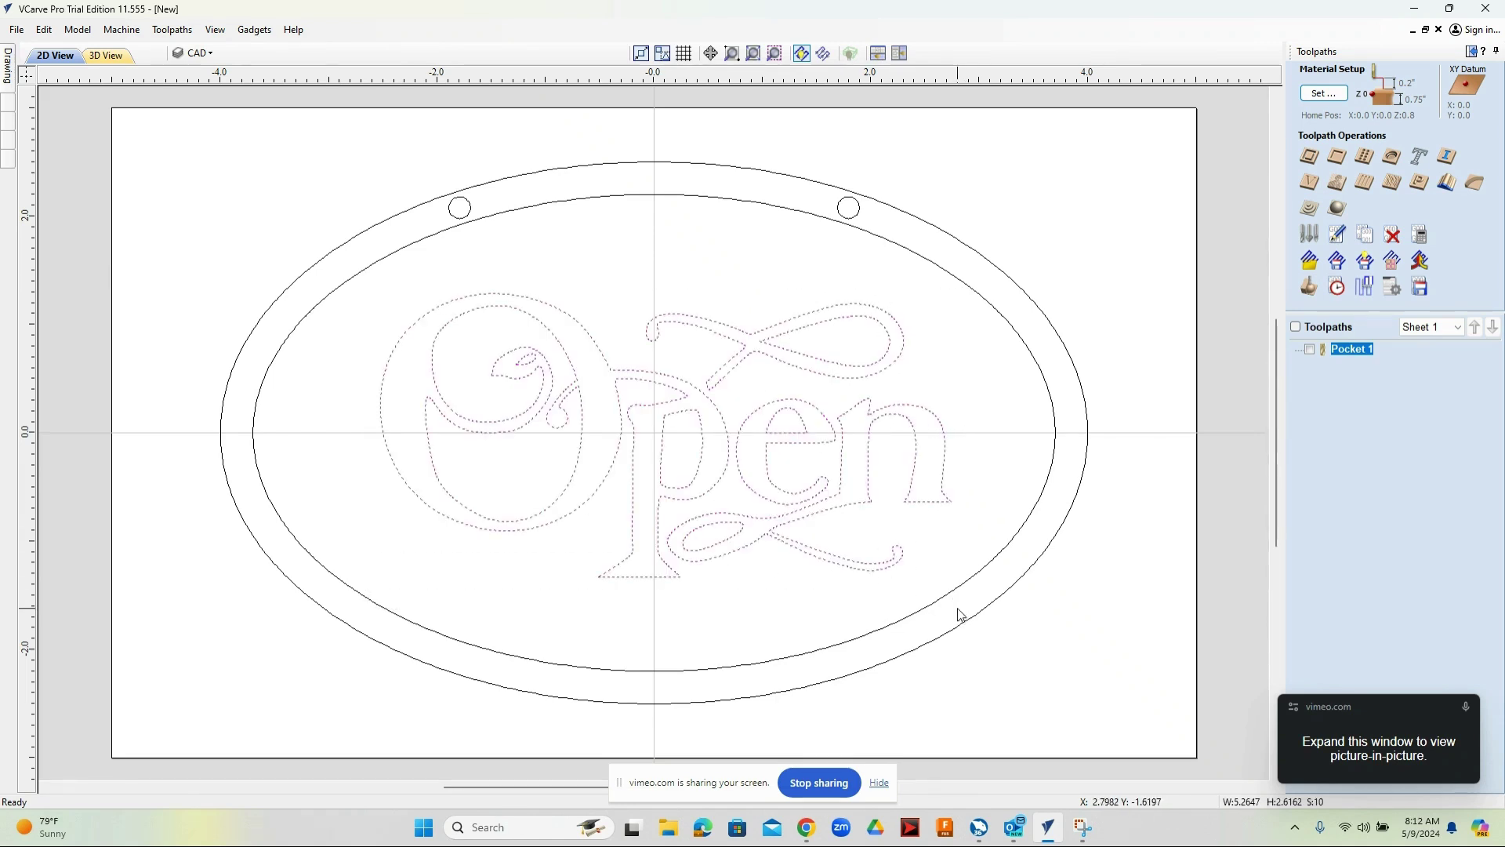
pyautogui.click(1314, 186)
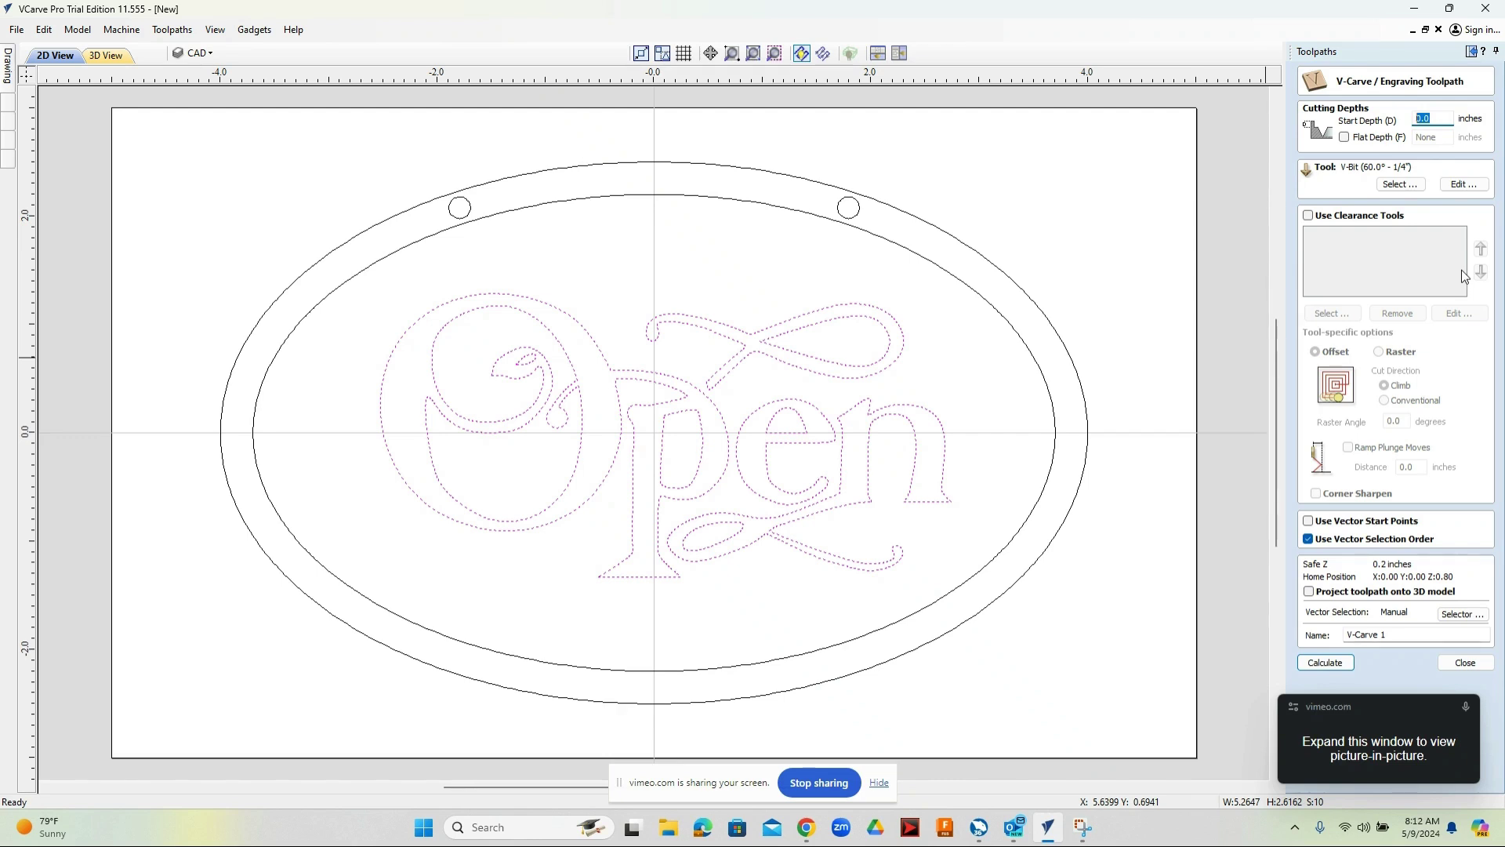
pyautogui.write('.0625')
pyautogui.click(1325, 662)
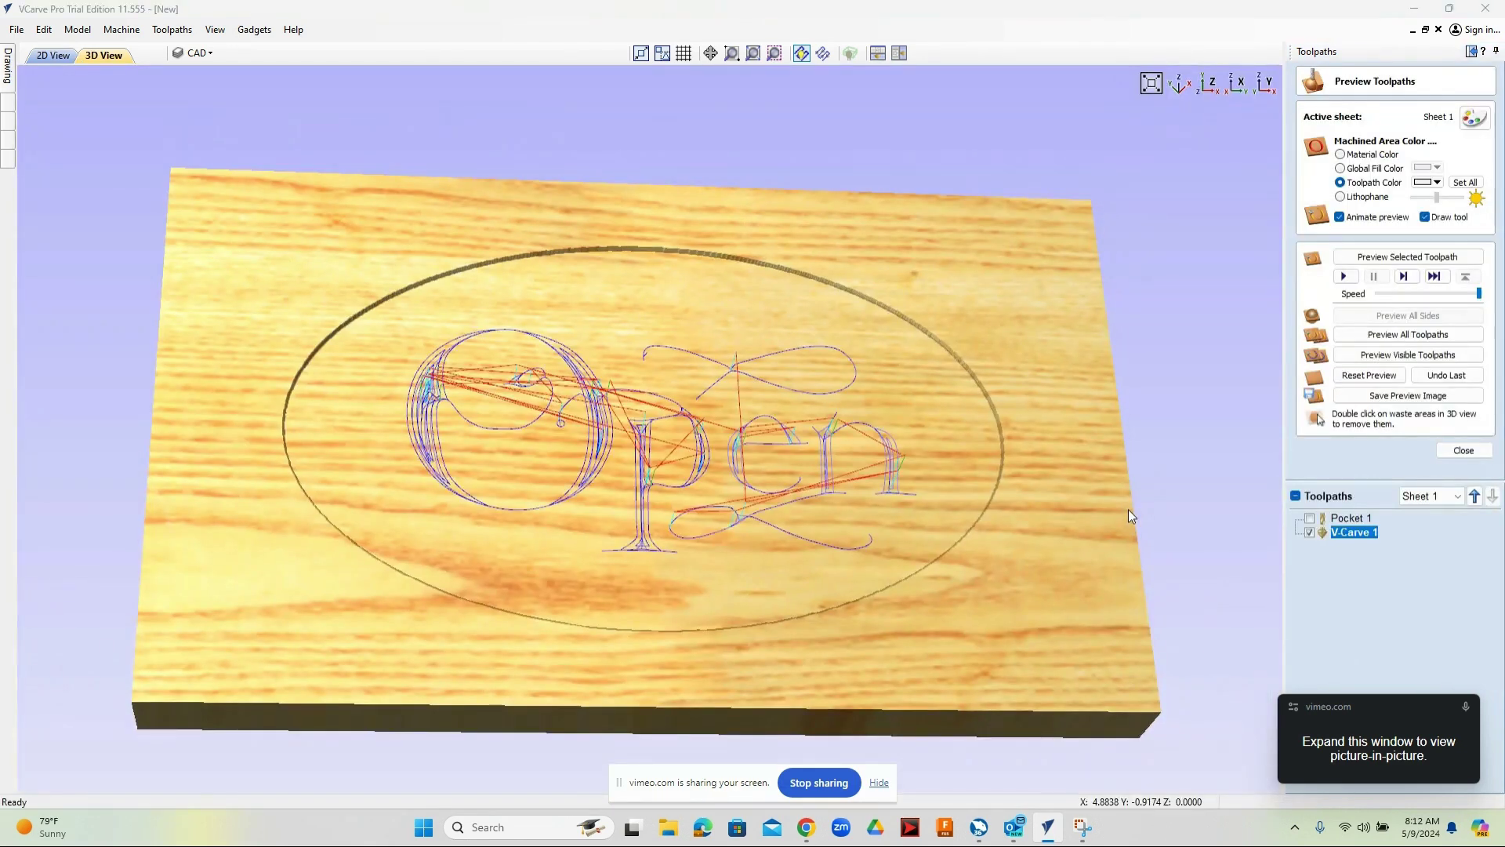
# - Preview the V-carved lettering inside the pocket, examine it in 3D and close the preview
pyautogui.click(1345, 278)
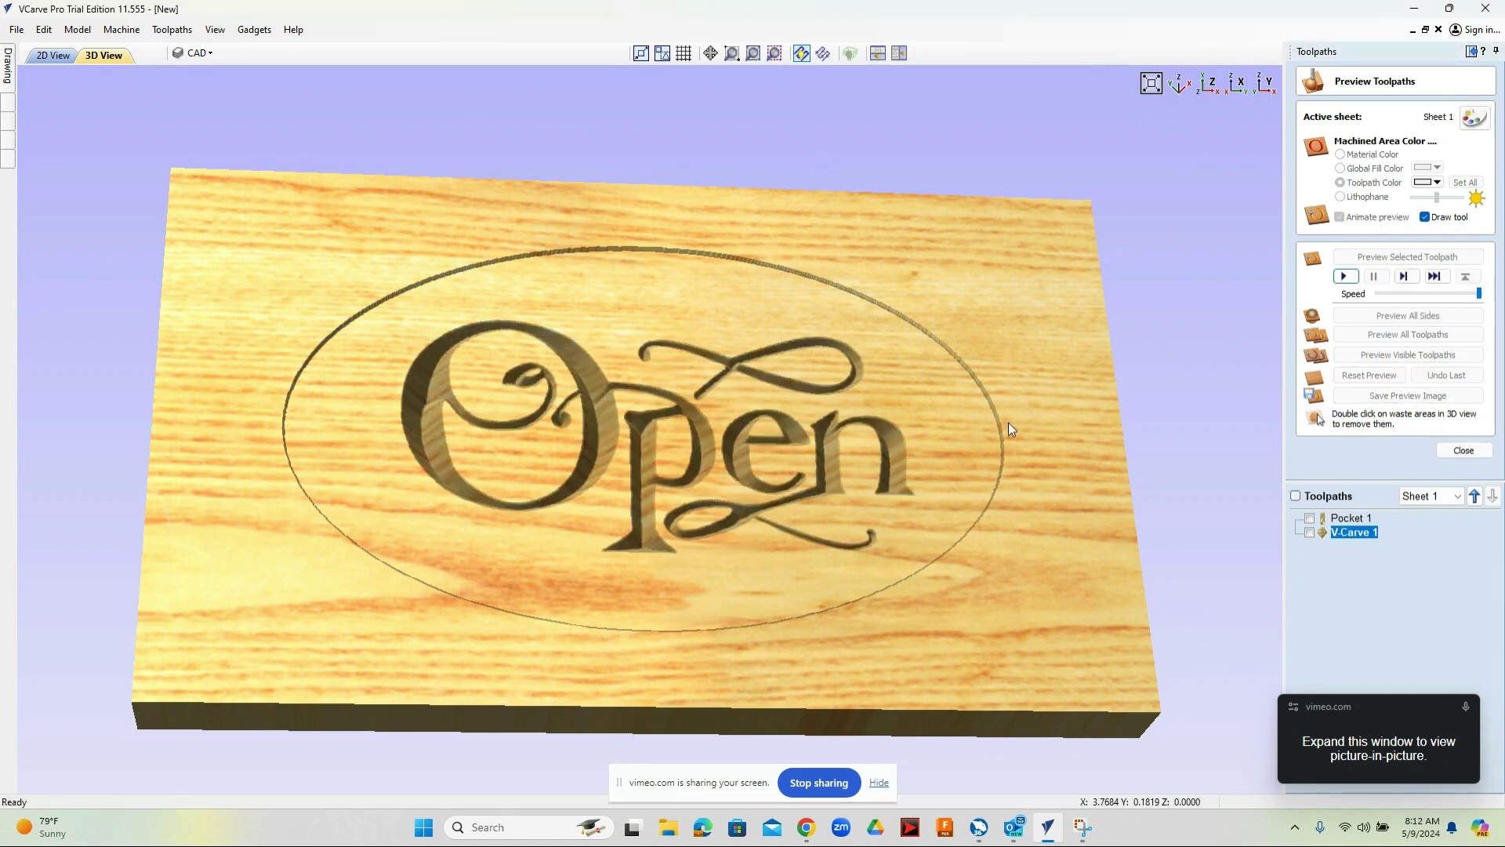
pyautogui.moveTo(580, 528); pyautogui.dragTo(384, 321)
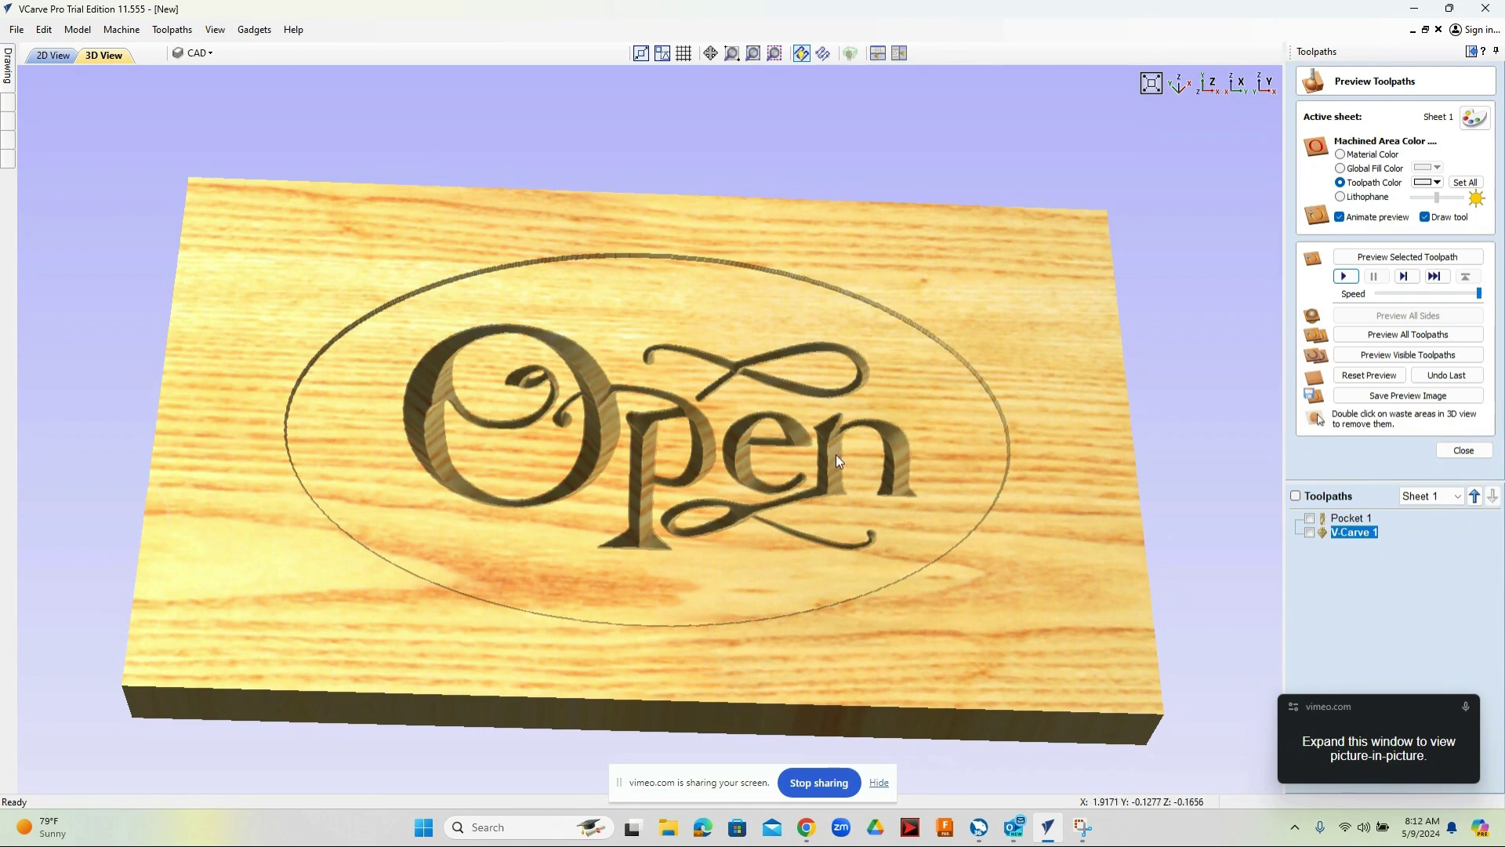
pyautogui.click(1463, 450)
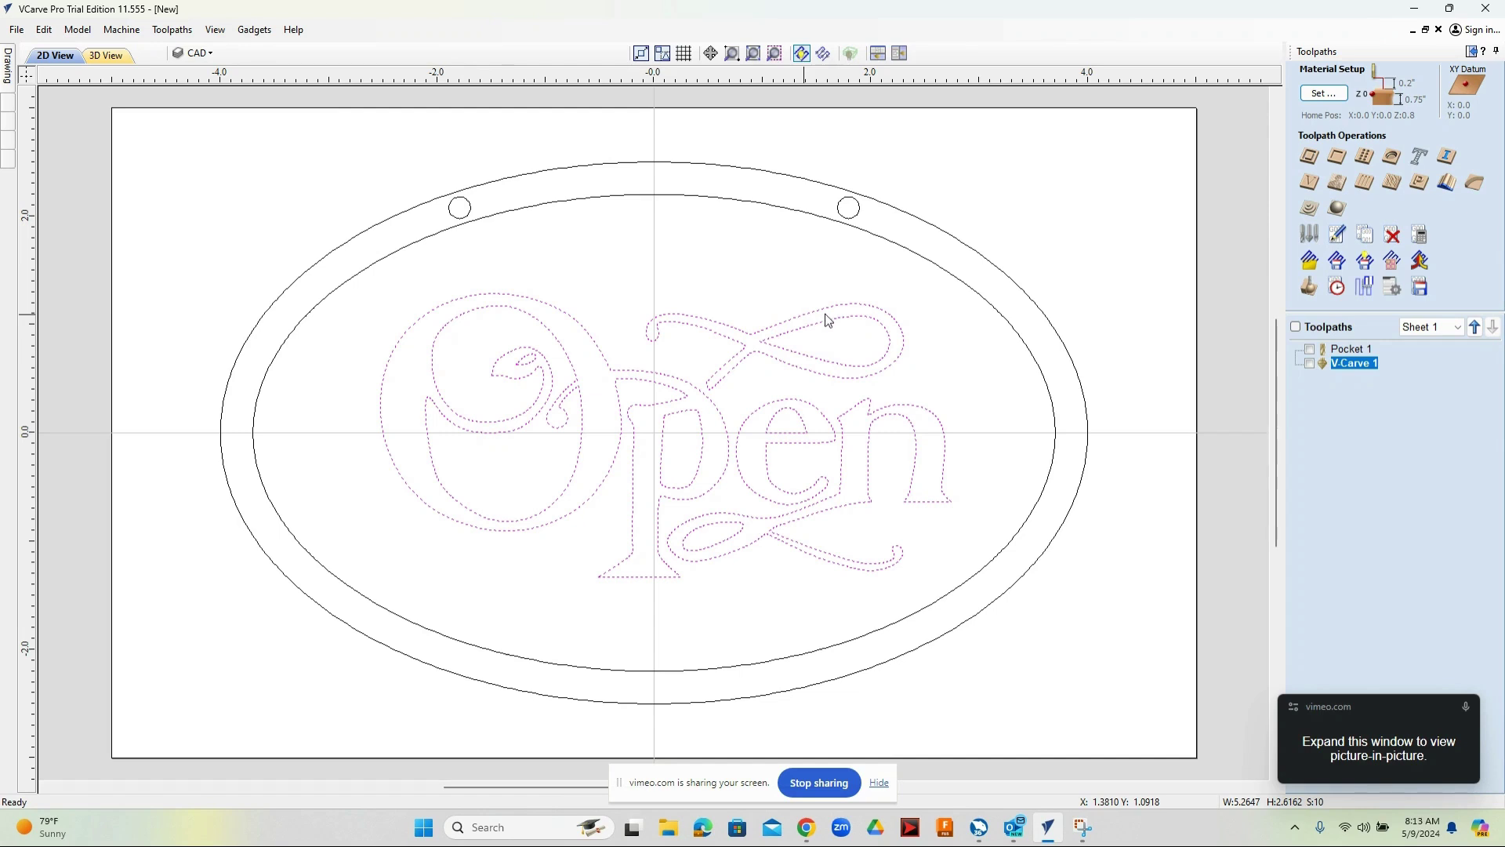
# - Calculate a Drilling toolpath for the two small hanging-hole circles with a 0.24-inch cut depth and the 1/16" Ball Nose
pyautogui.click(1365, 159)
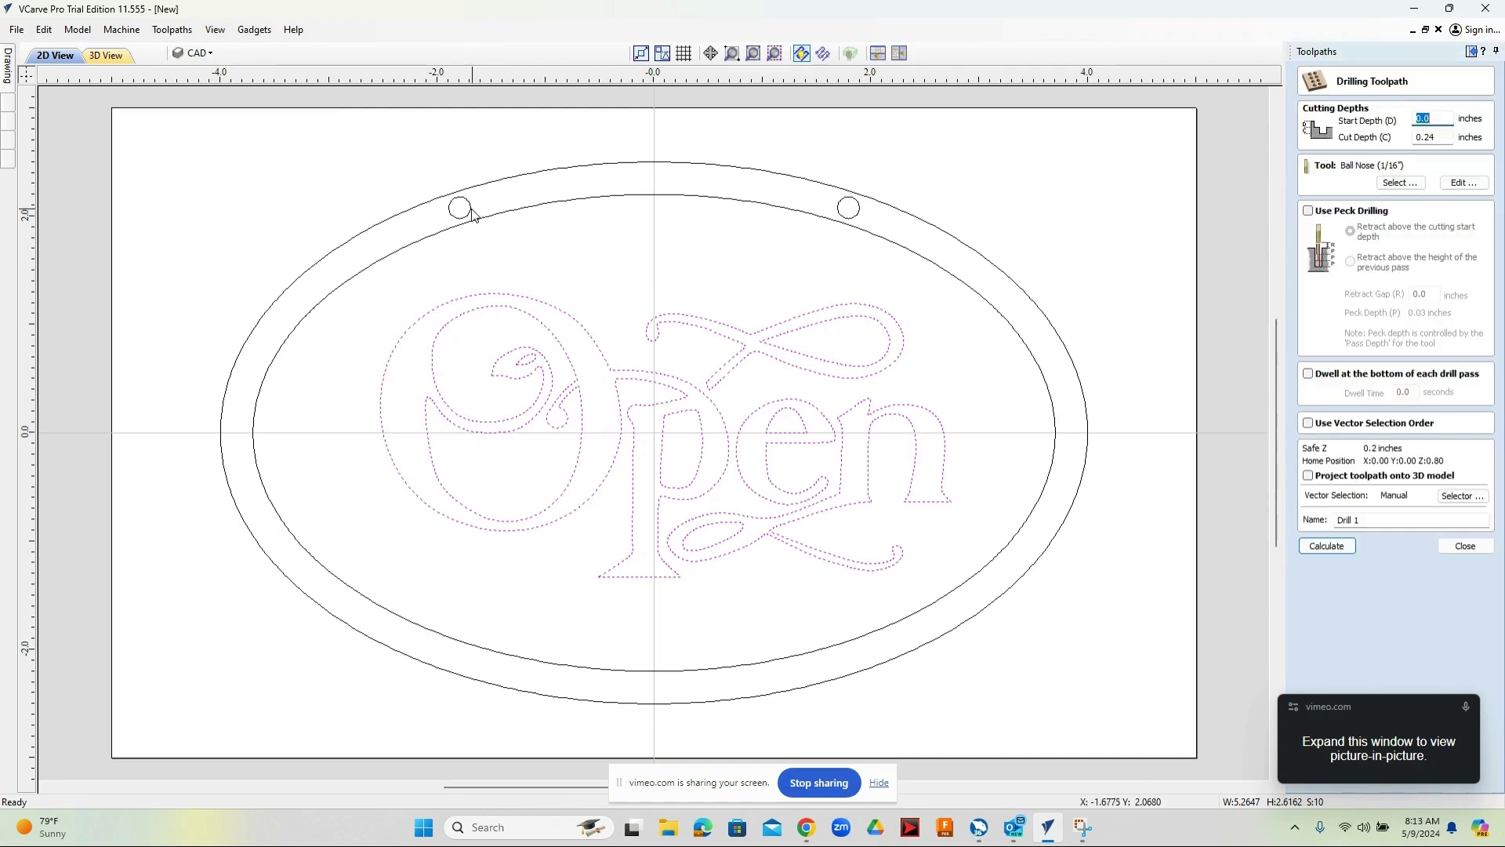
pyautogui.click(661, 249)
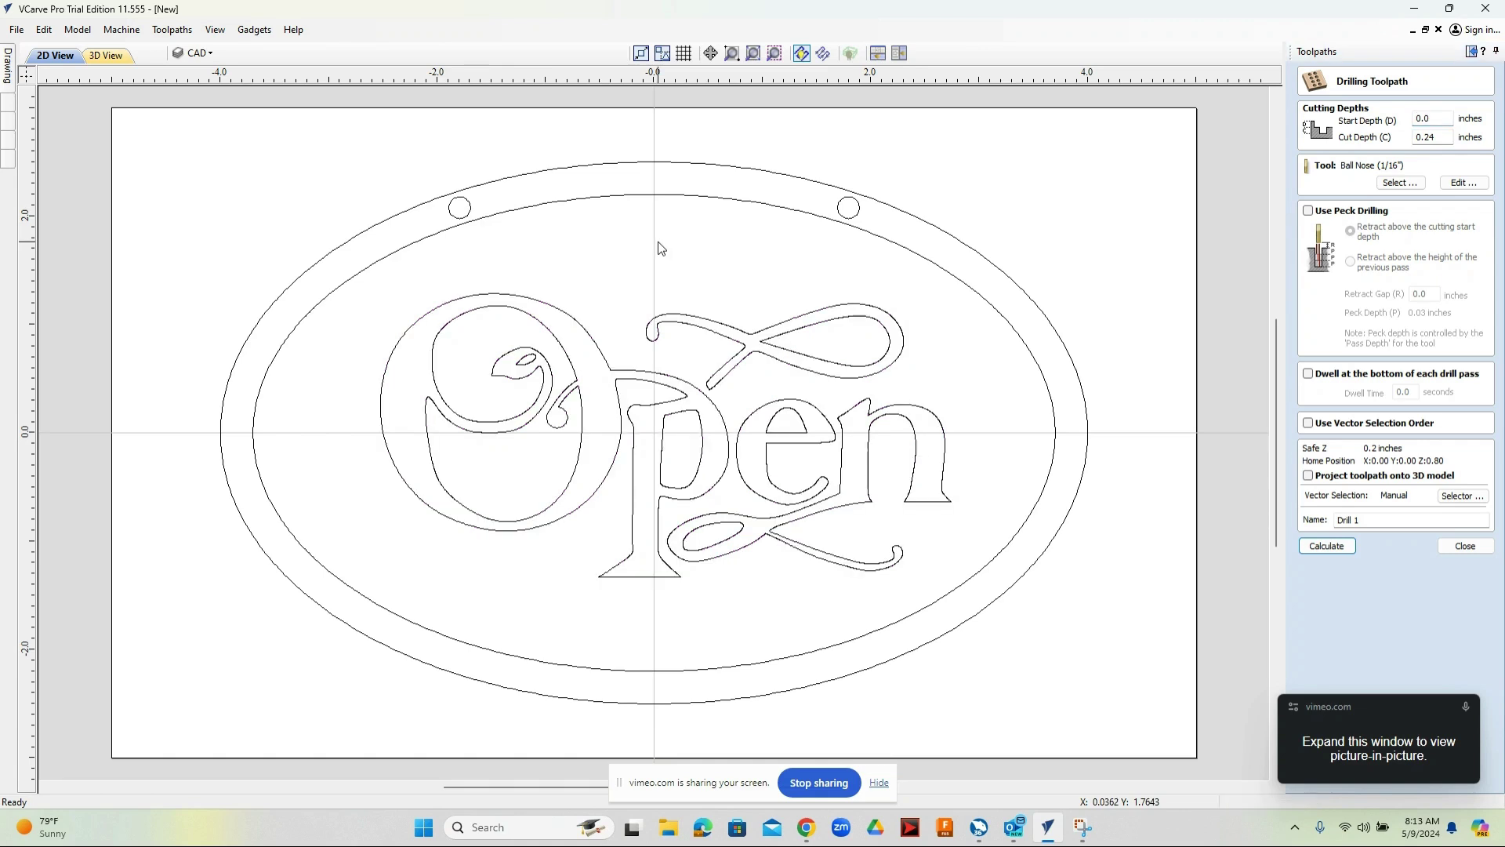
pyautogui.click(469, 206)
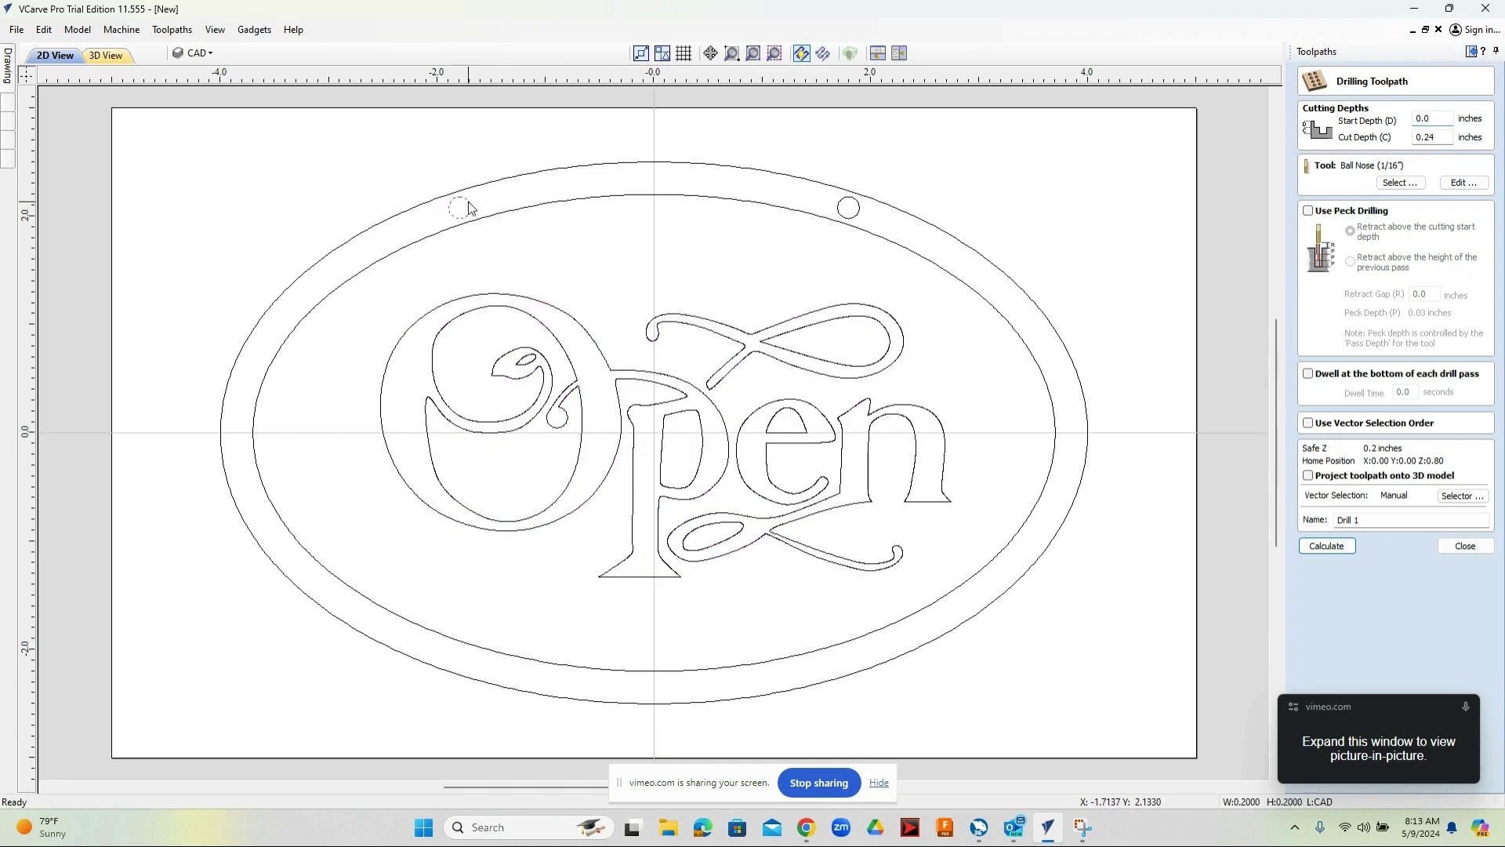
pyautogui.click(856, 213)
pyautogui.keyDown('shift'); pyautogui.click(462, 208); pyautogui.keyUp('shift')
pyautogui.click(1342, 548)
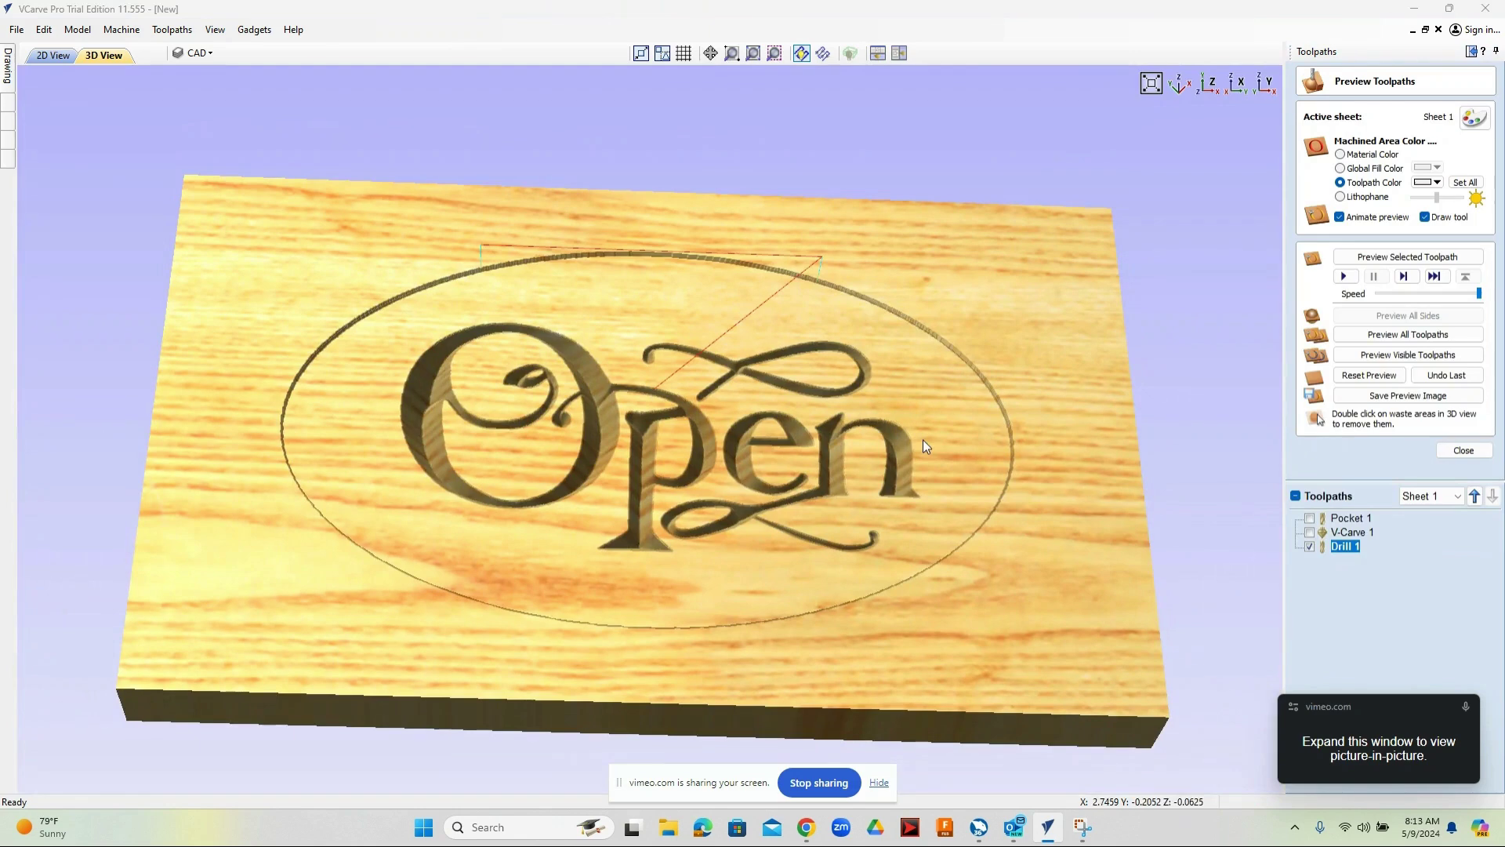
# - Preview the drilled hanging holes in 3D, examine them at an angle, and return to the 2D drawing
pyautogui.click(1344, 278)
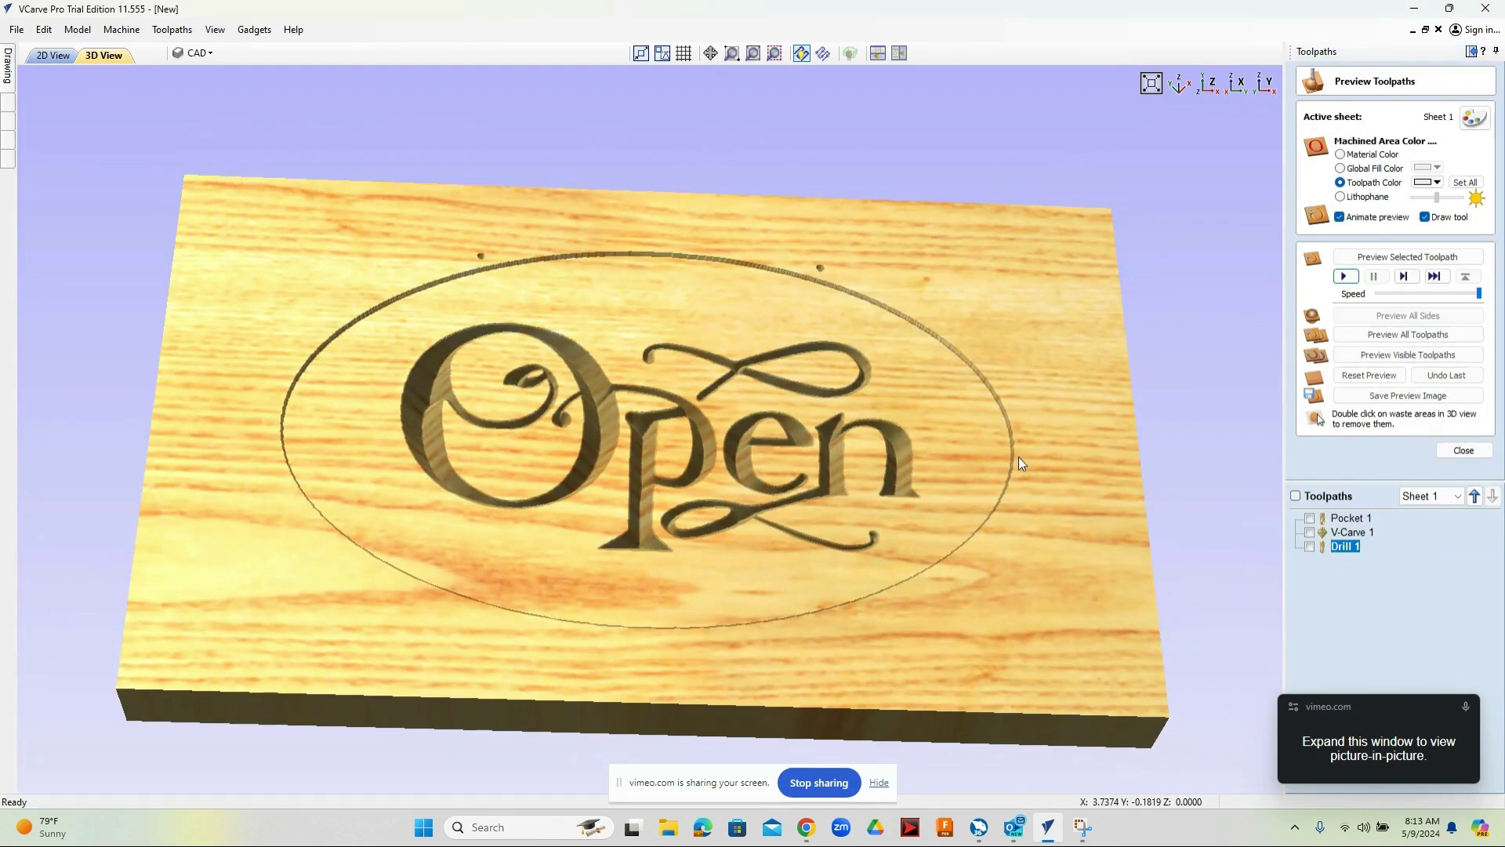
pyautogui.moveTo(737, 377); pyautogui.dragTo(775, 413)
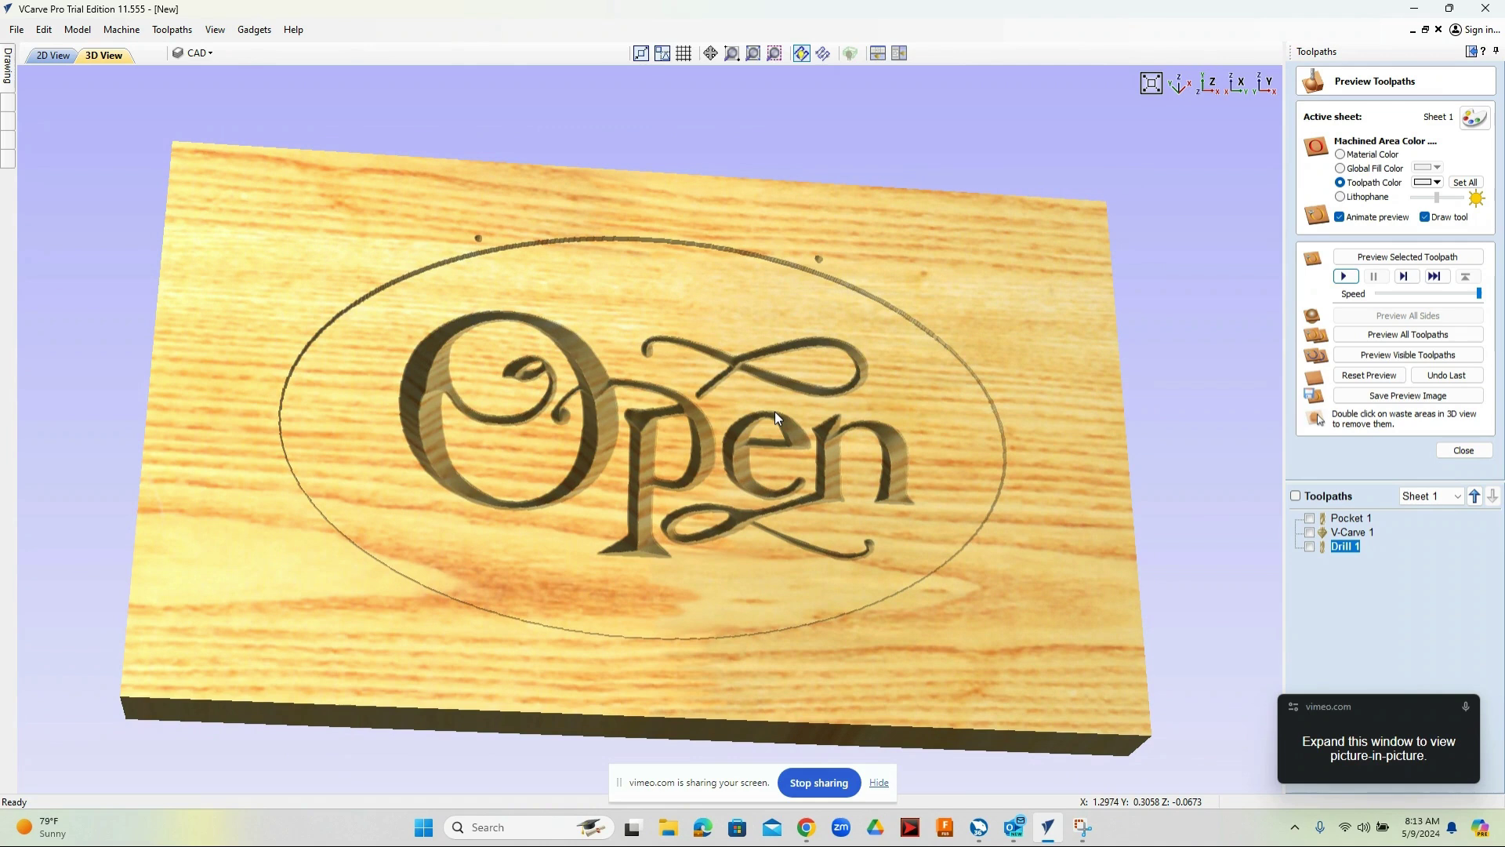
pyautogui.click(1464, 452)
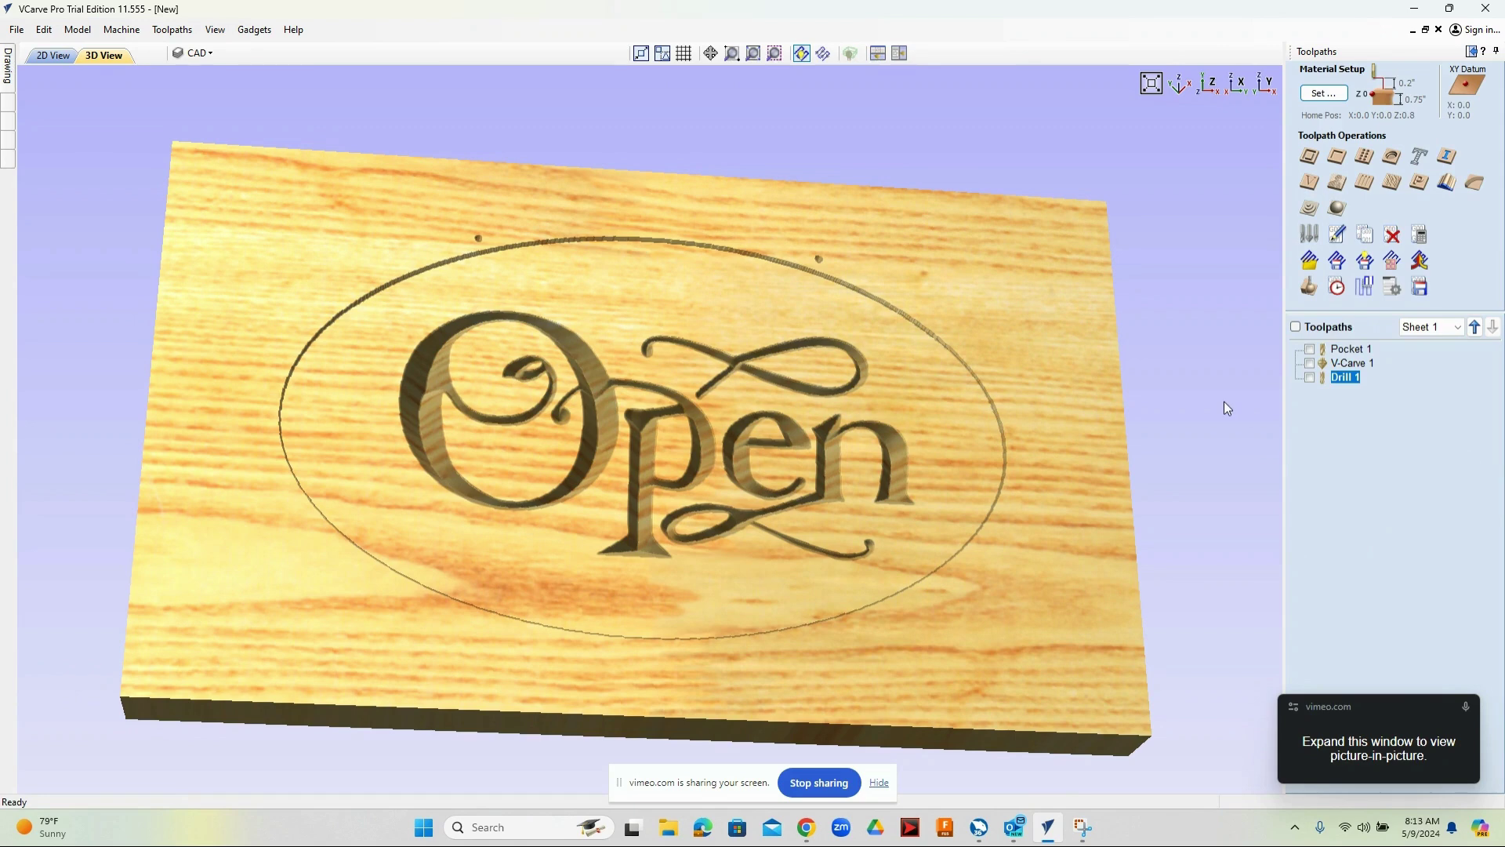
pyautogui.click(55, 55)
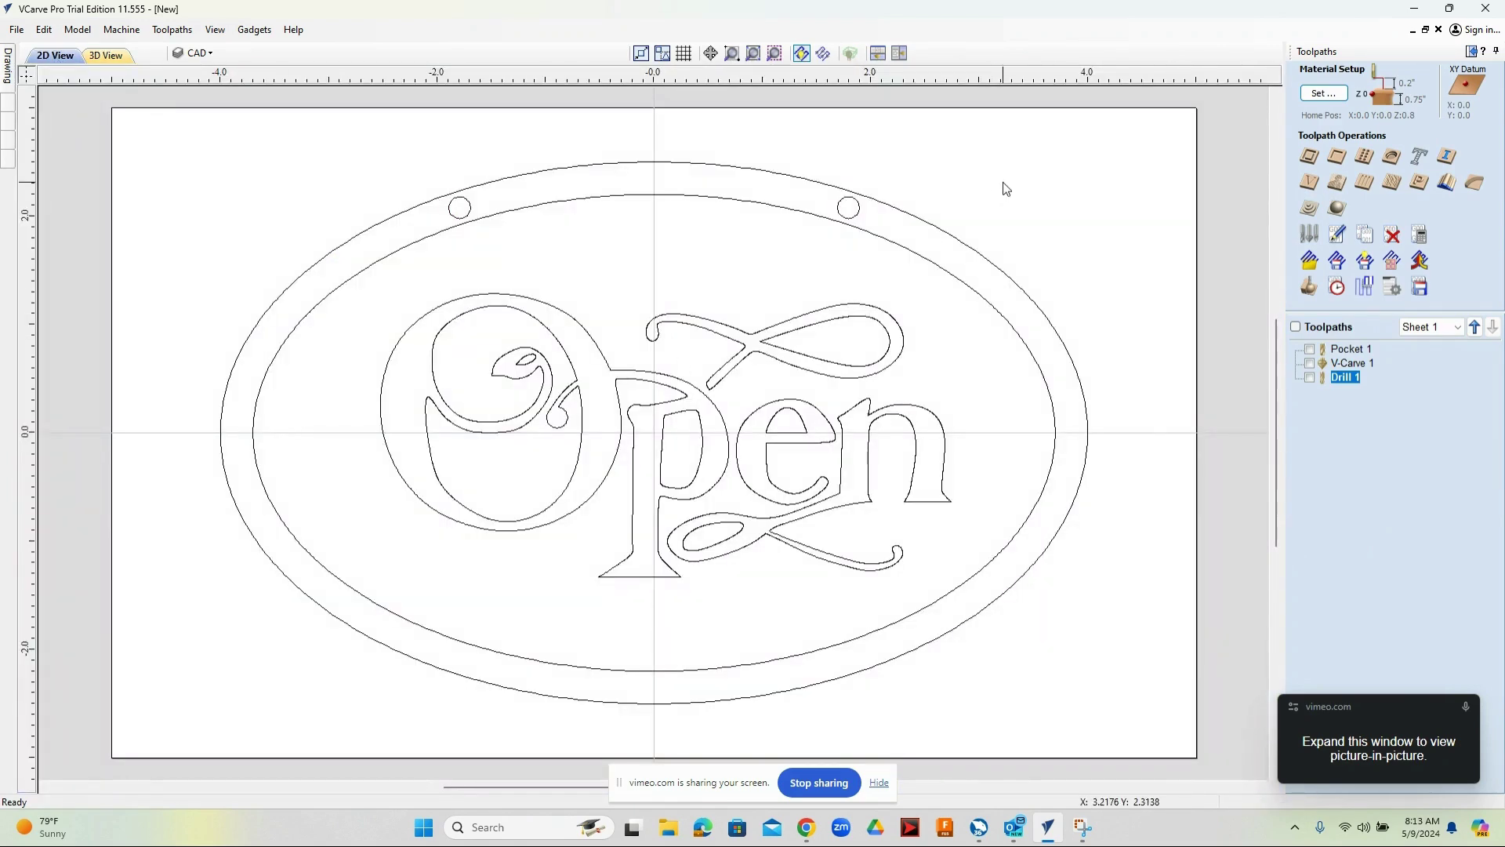
# - Calculate a Profile toolpath outside the outer ellipse with a 0.75-inch cut depth and the 1/4" End Mill
pyautogui.click(1004, 274)
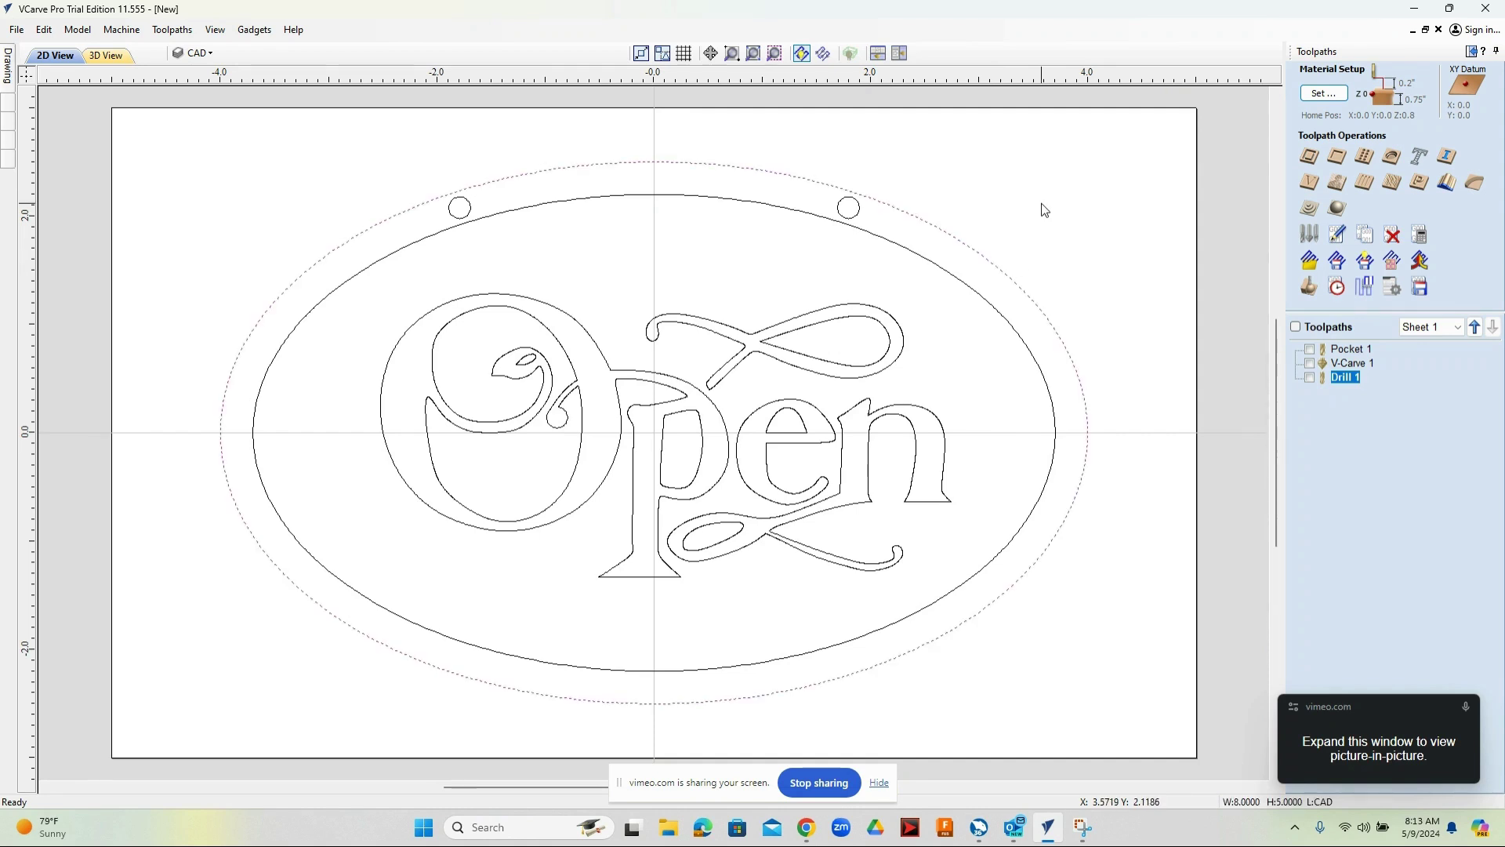
pyautogui.click(1315, 161)
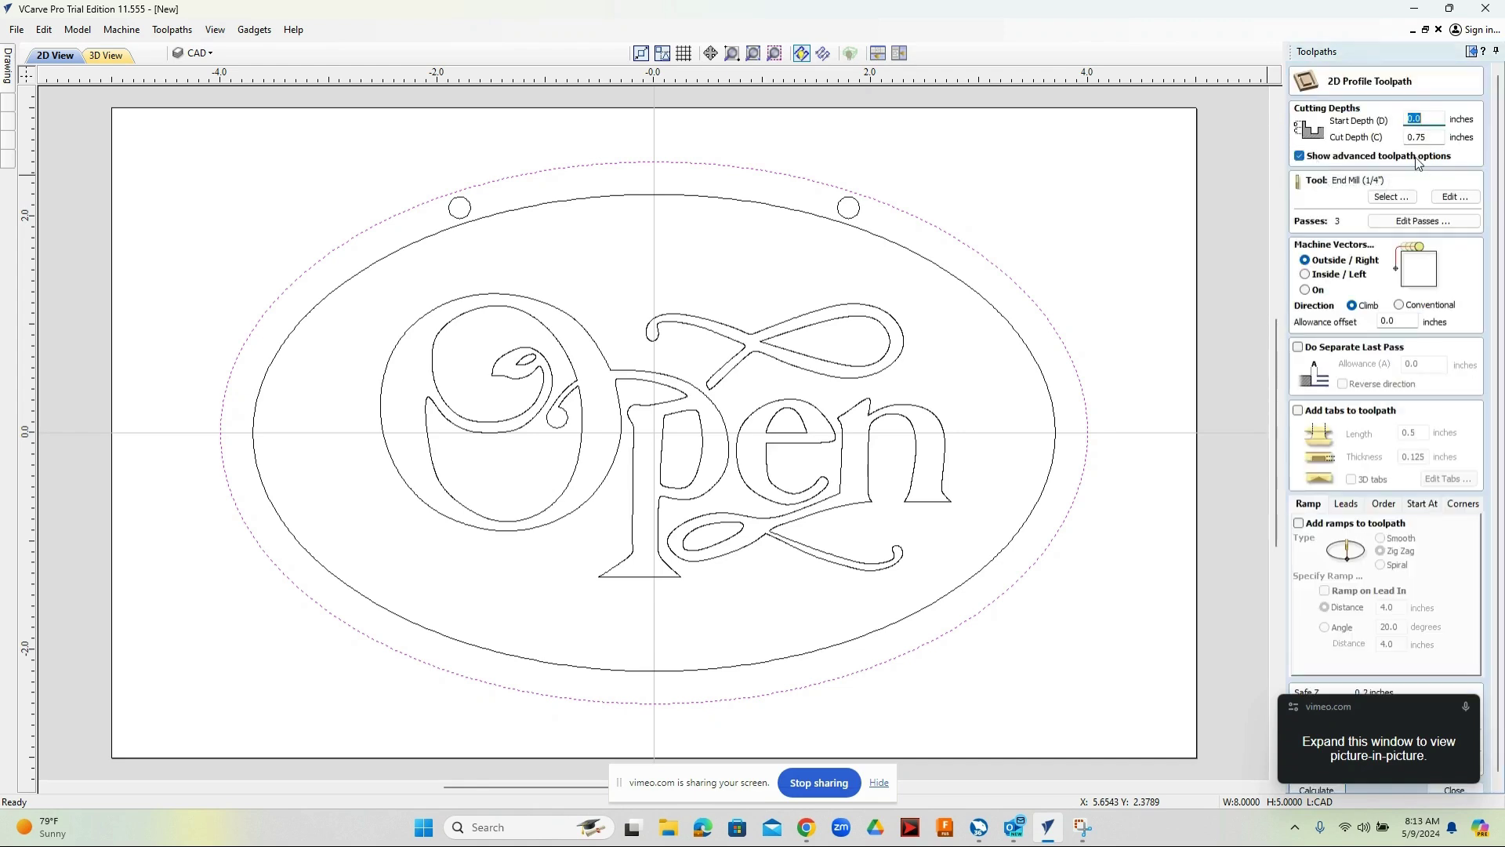
pyautogui.scroll(-1, 1329, 441)
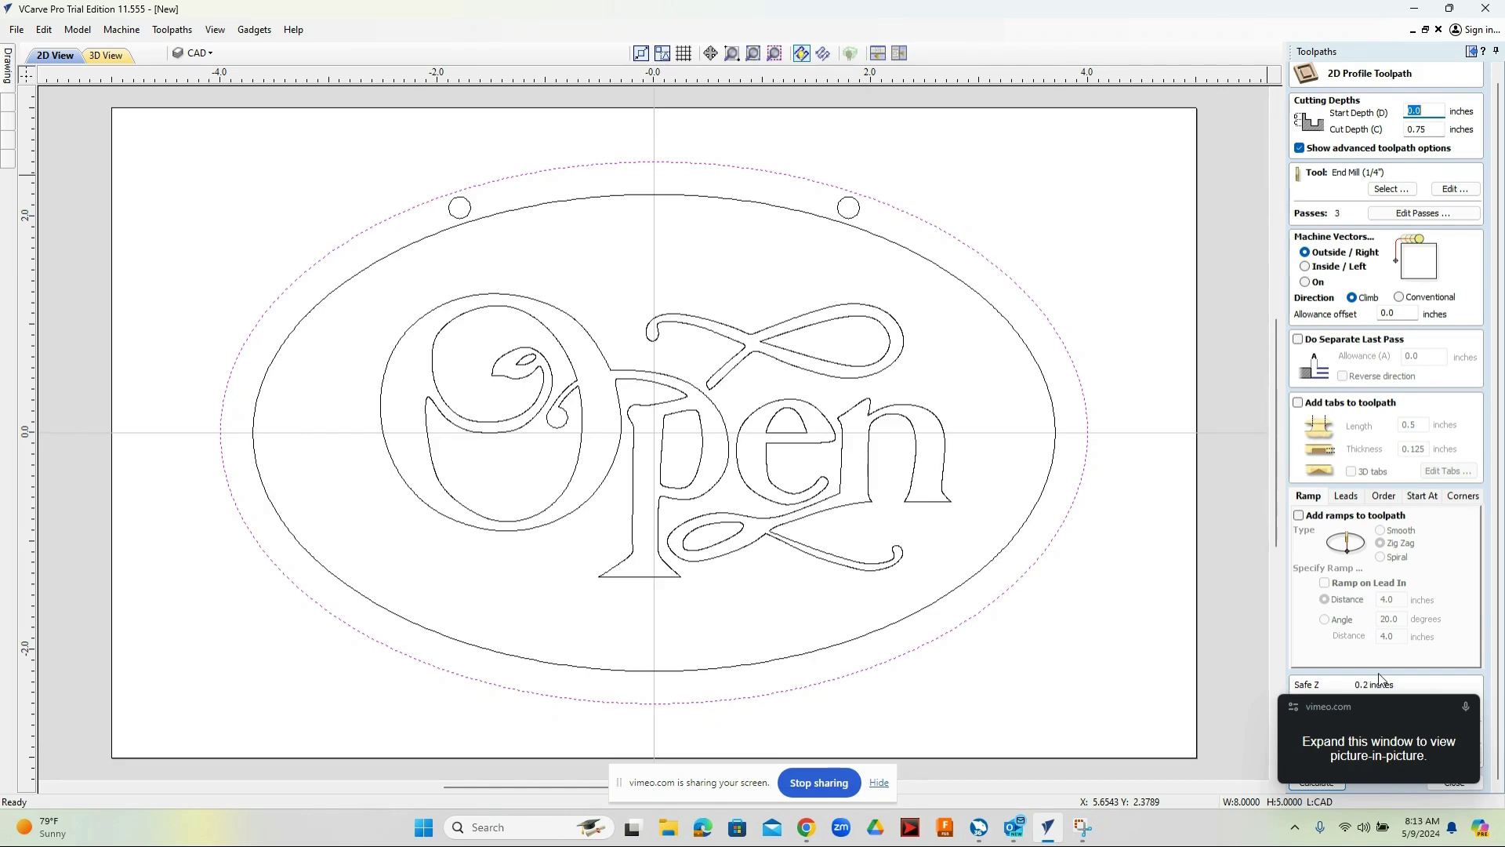
pyautogui.moveTo(1385, 702); pyautogui.dragTo(1121, 784)
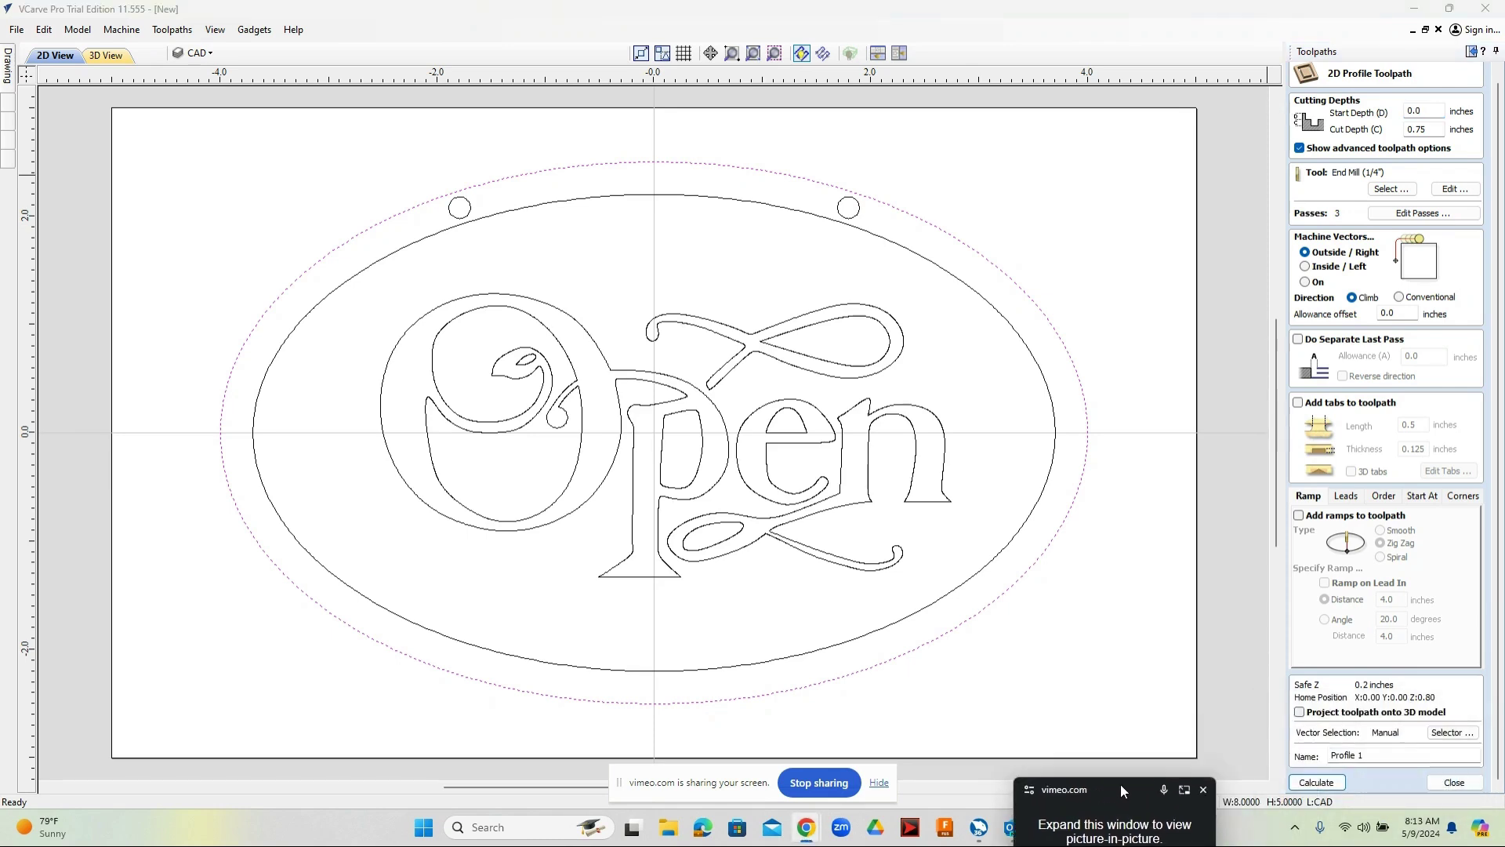
pyautogui.click(1317, 782)
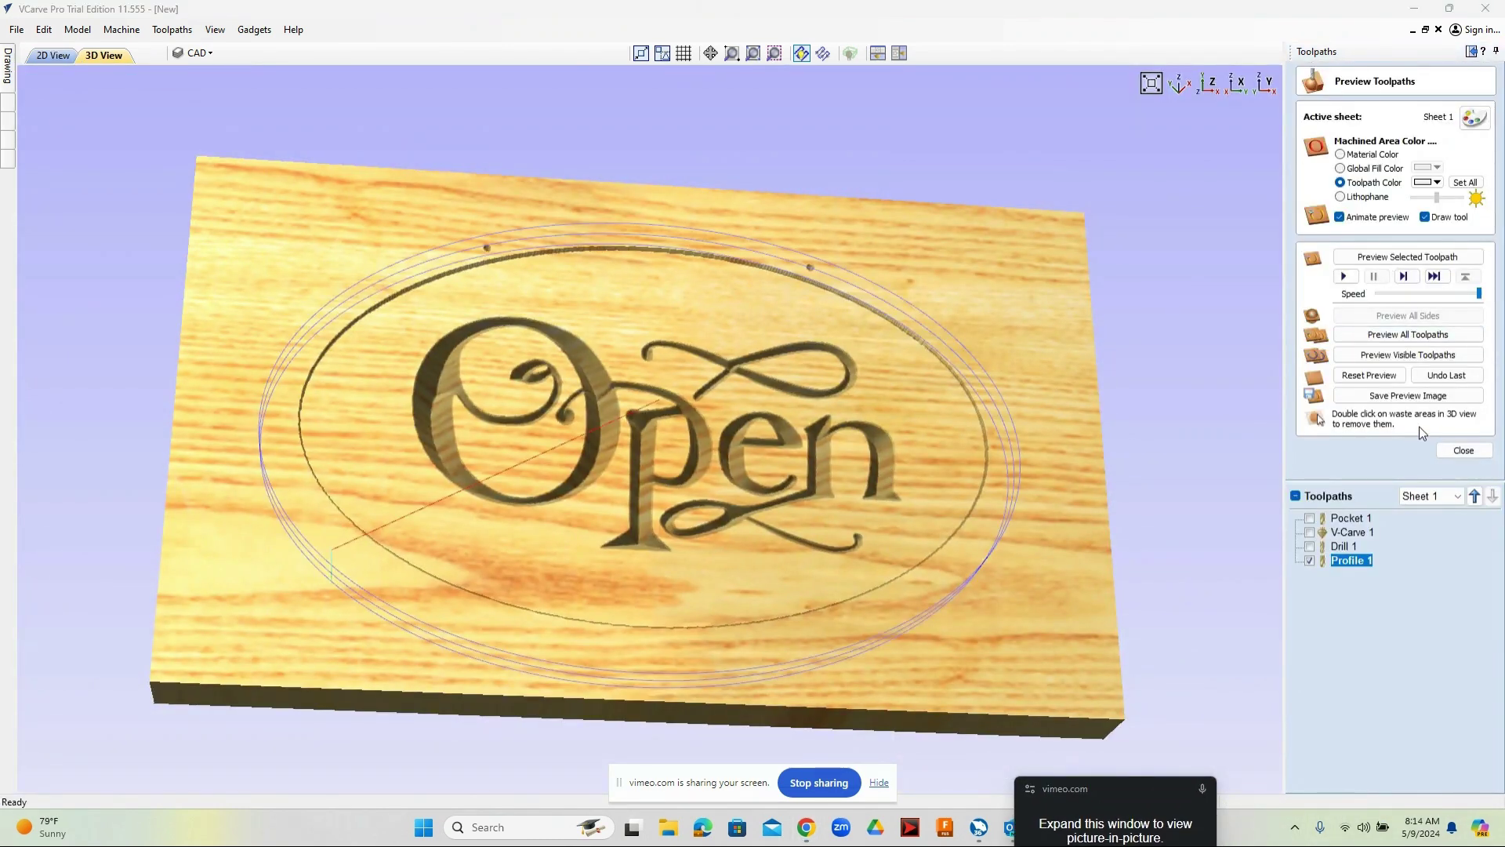
# - Preview the outer ellipse's profile cut and examine the cut-out sign from different angles in 3D
pyautogui.click(1345, 277)
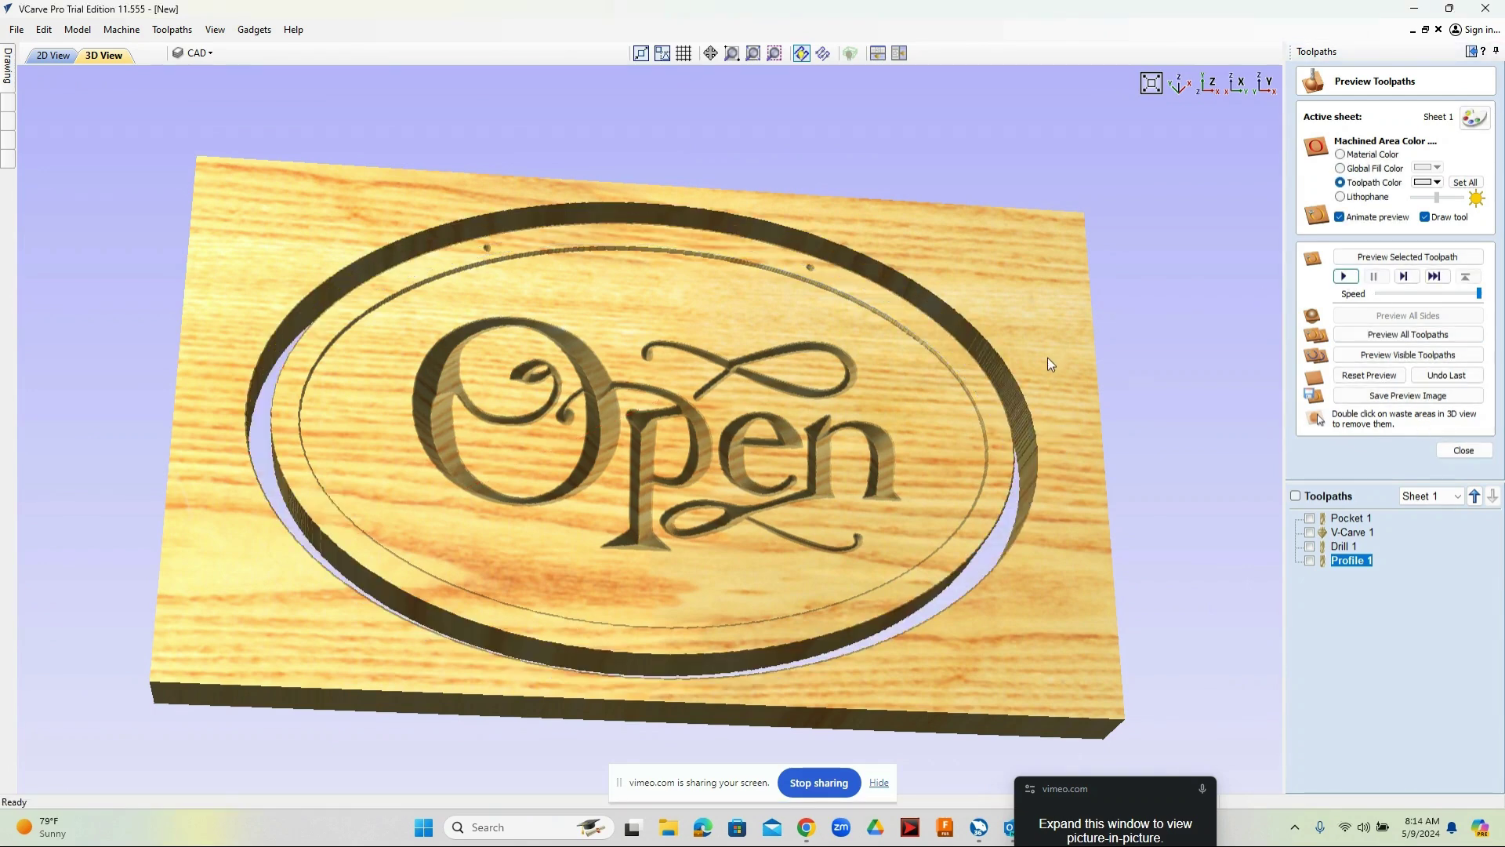
pyautogui.moveTo(763, 441); pyautogui.dragTo(685, 604)
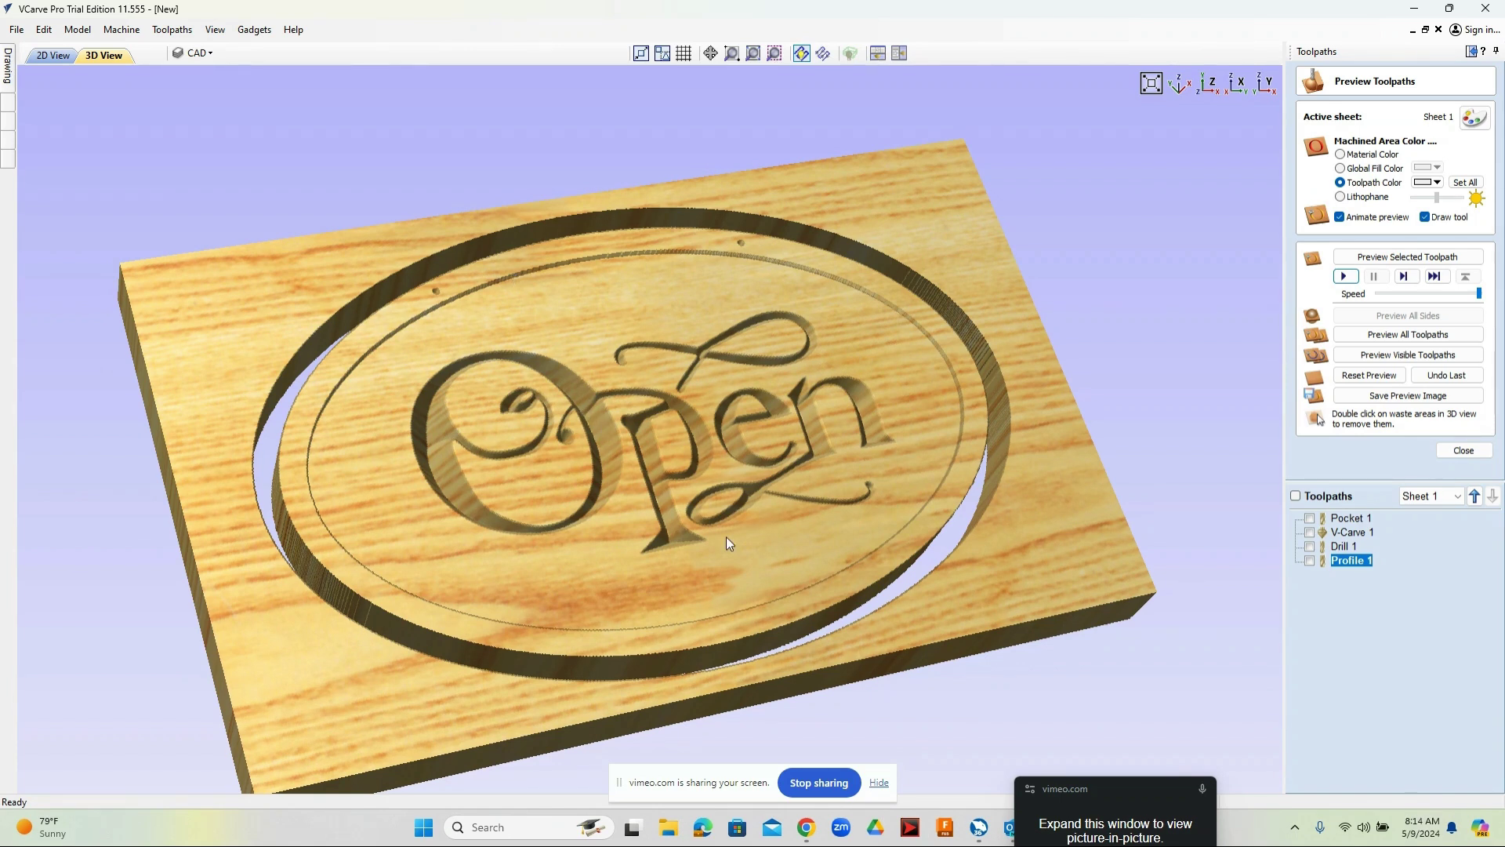
pyautogui.moveTo(755, 470); pyautogui.dragTo(759, 521)
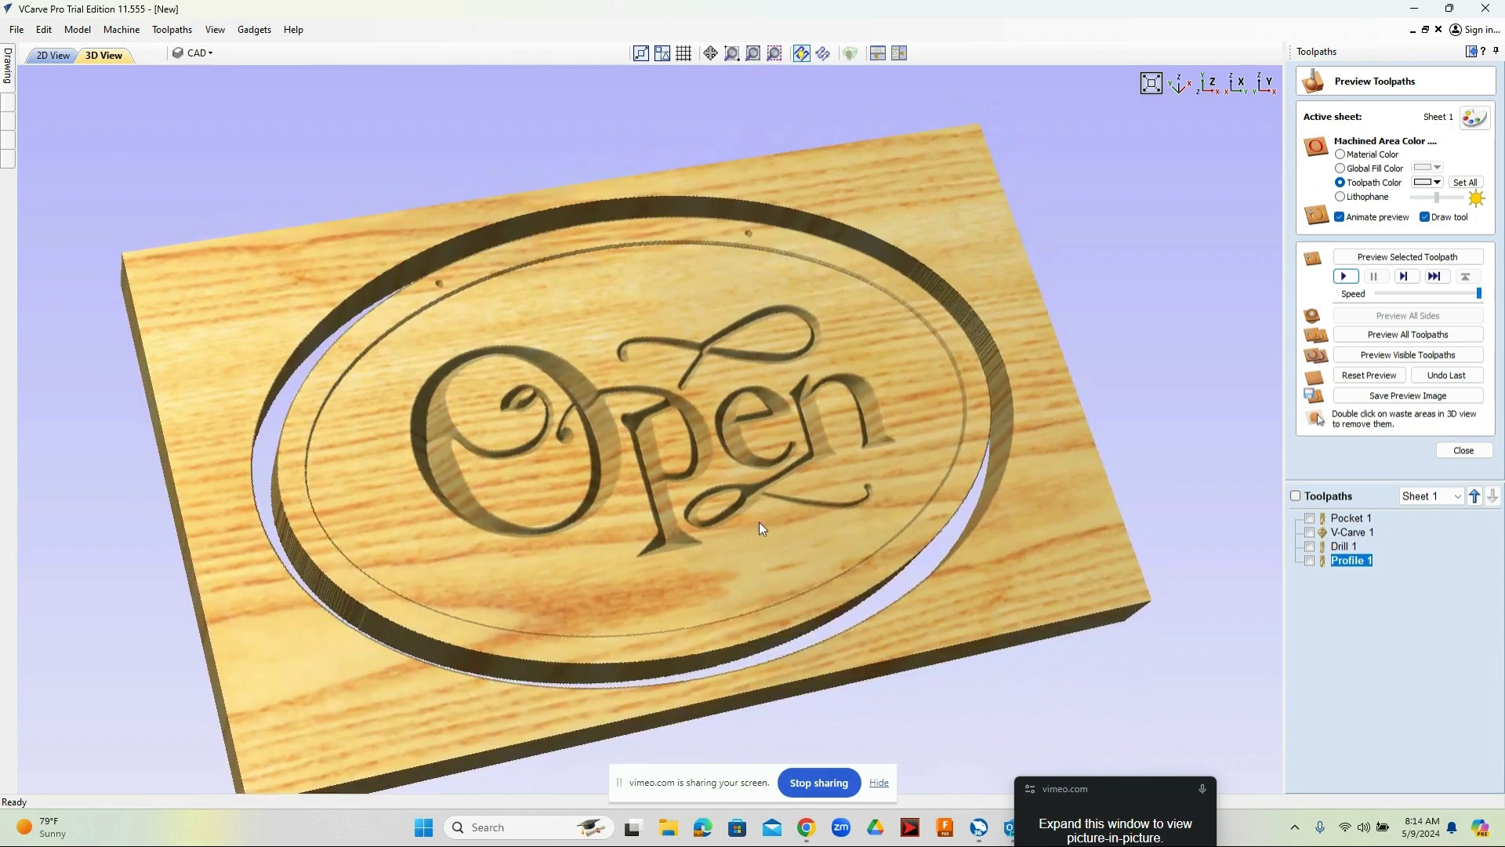